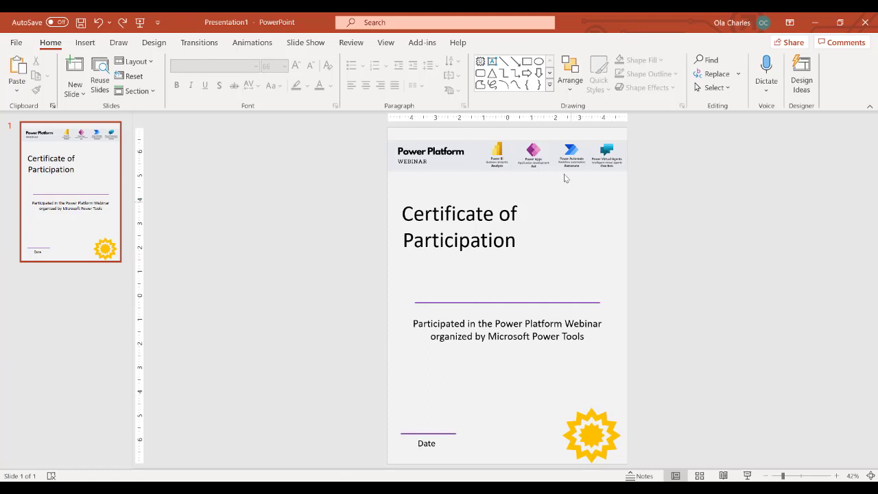
Try moving the header image and certificate title, then undo to restore the original layout.
left_click_drag(554, 159, 746, 176)
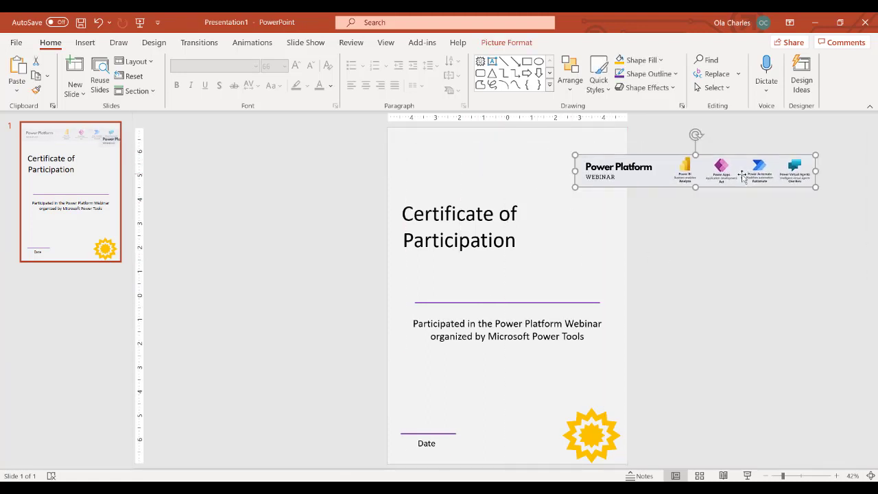
left_click(465, 214)
left_click_drag(471, 200, 413, 178)
left_click(481, 301)
left_click(566, 339)
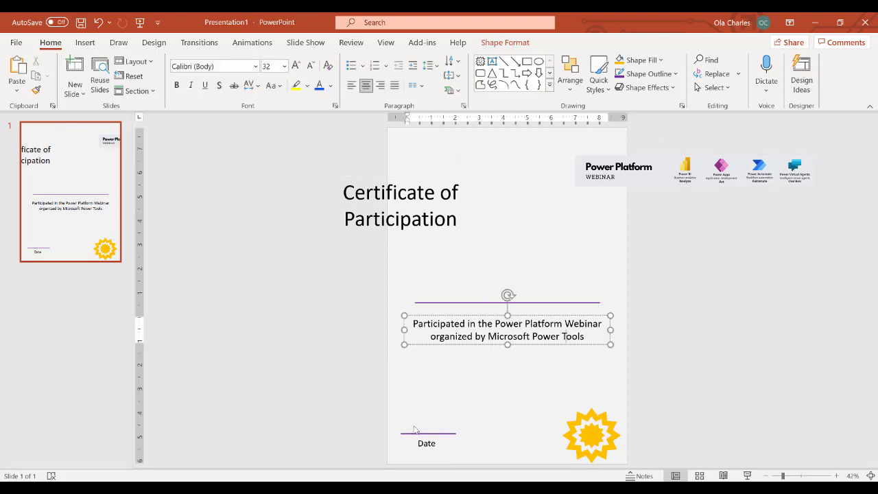
left_click(420, 438)
left_click(595, 445)
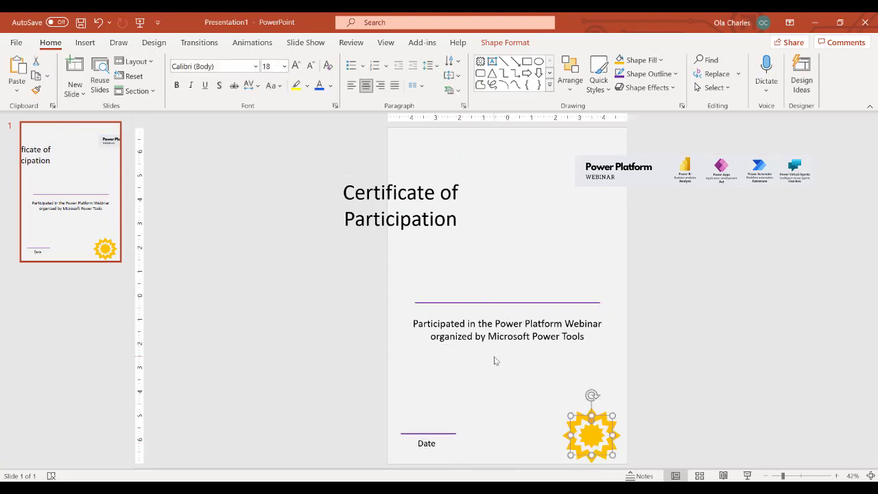
key("ctrl+z")
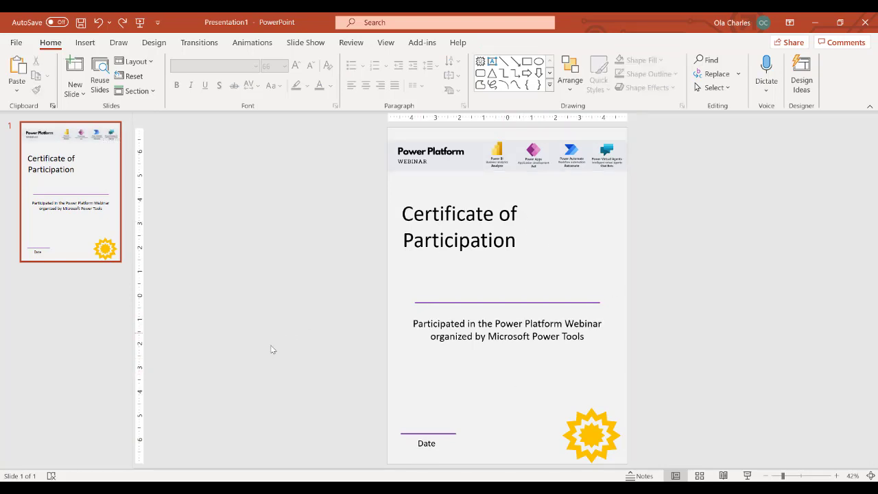
Preview the cop image from the Desktop folder, copy the file, and return to sampledocx2.
left_click(198, 487)
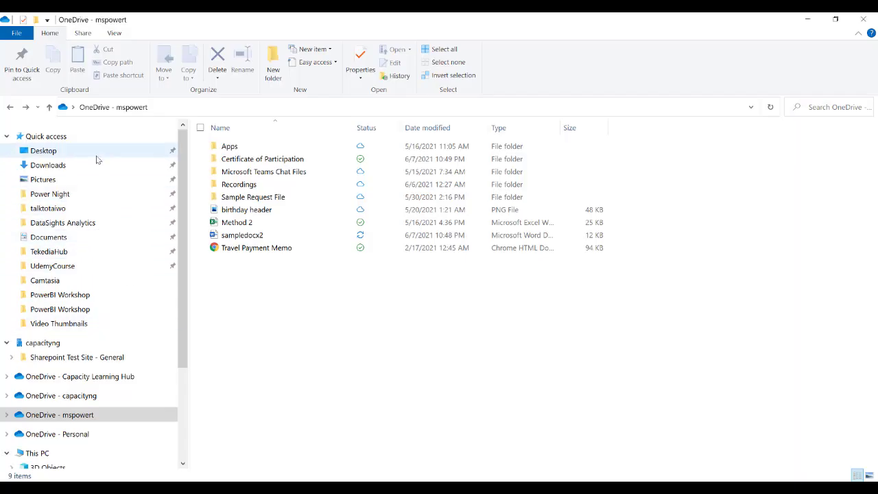
left_click(99, 155)
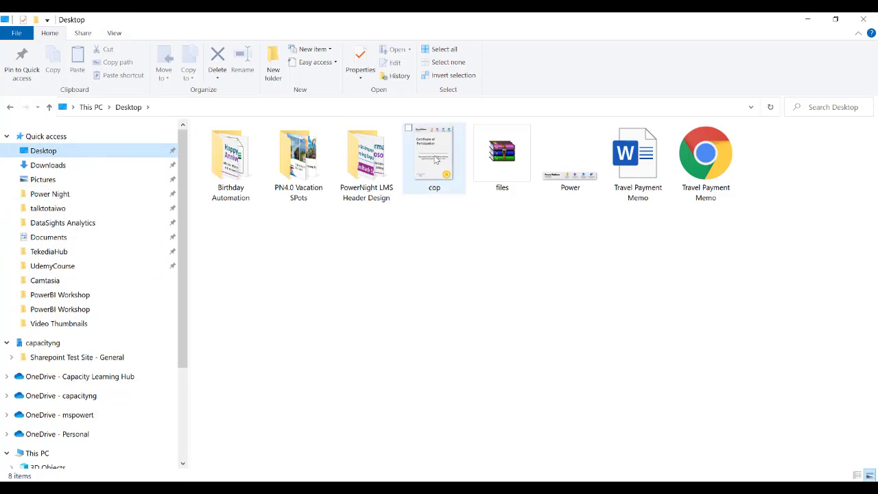
double_click(436, 159)
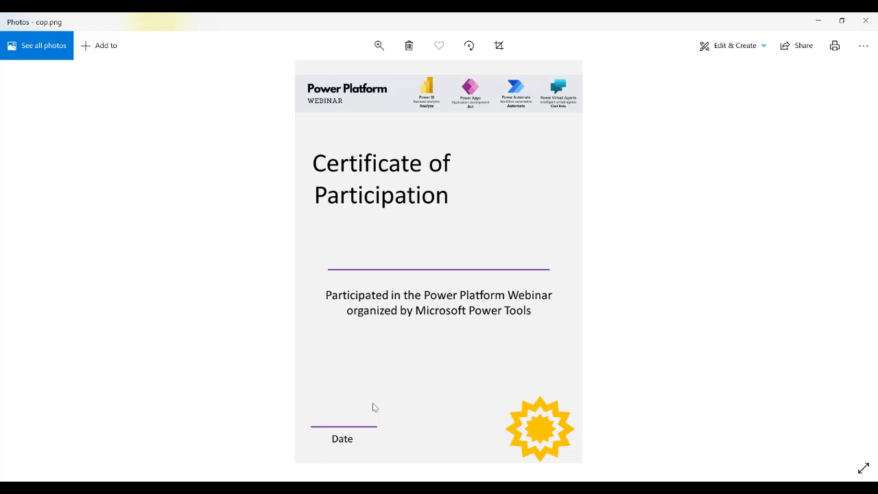
left_click(865, 21)
right_click(434, 159)
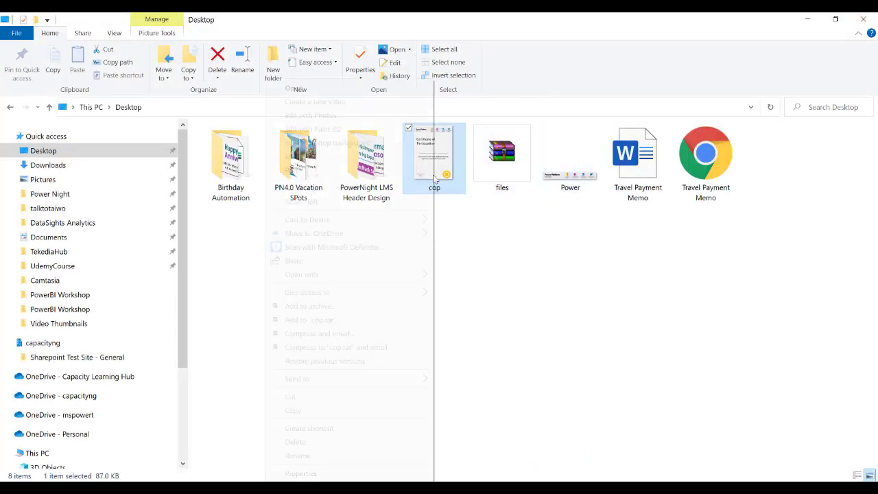
left_click(327, 412)
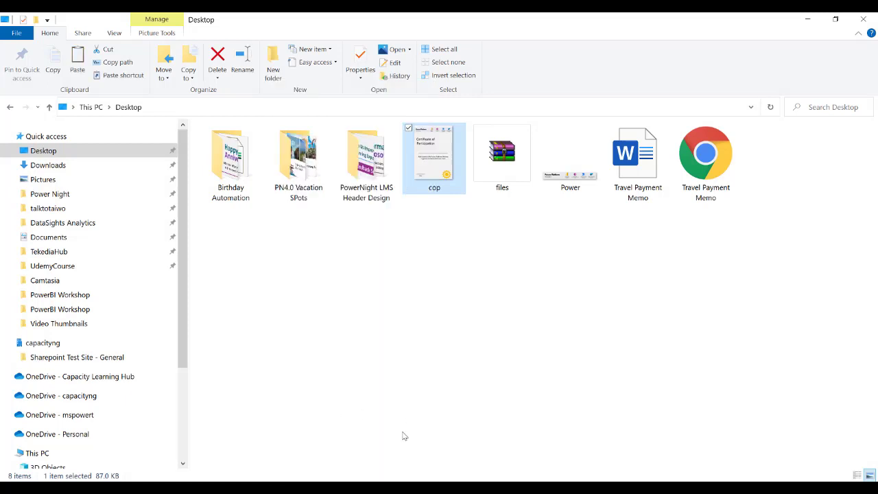
key("alt+Tab")
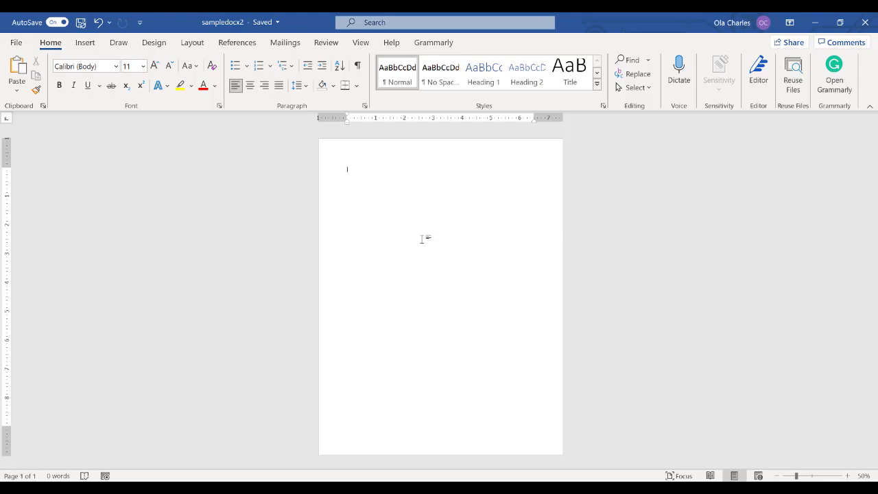
Paste the cop certificate image and set its text wrapping to Behind Text.
key("ctrl+v")
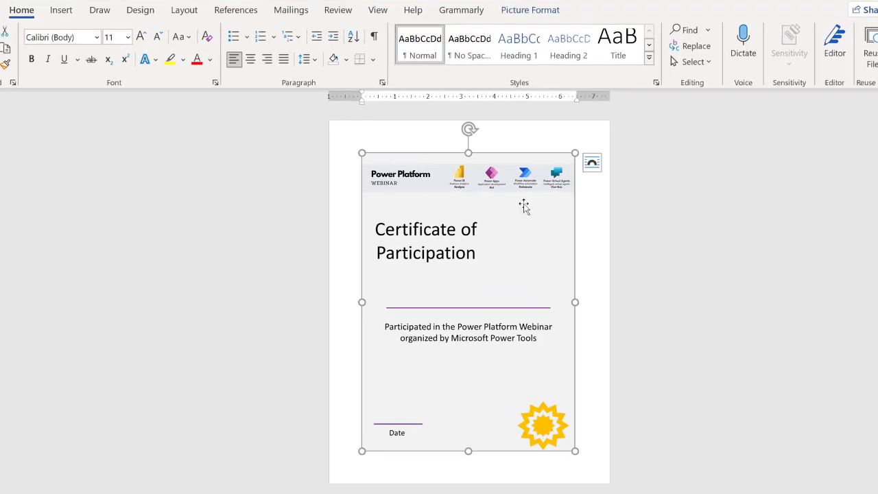
left_click(592, 164)
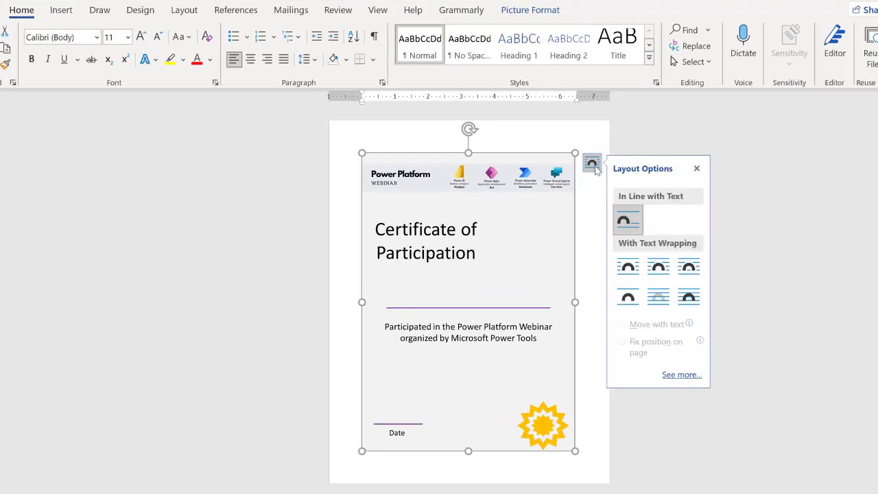
left_click(689, 297)
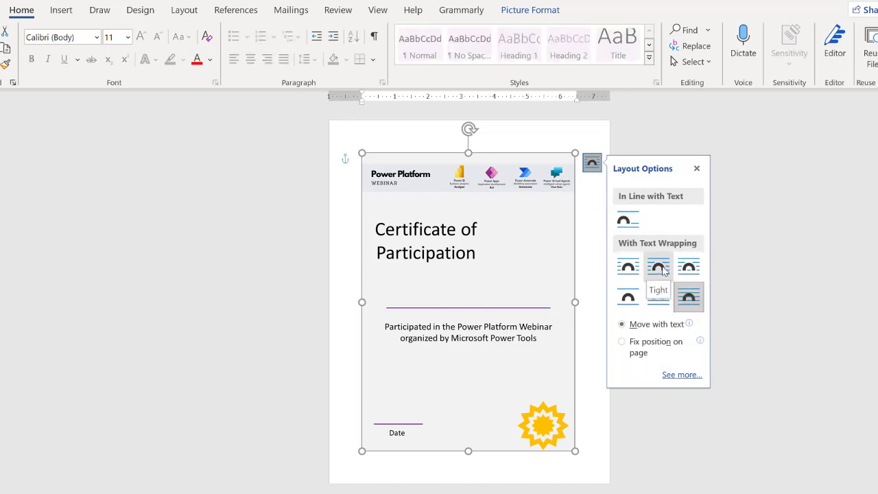
left_click(663, 302)
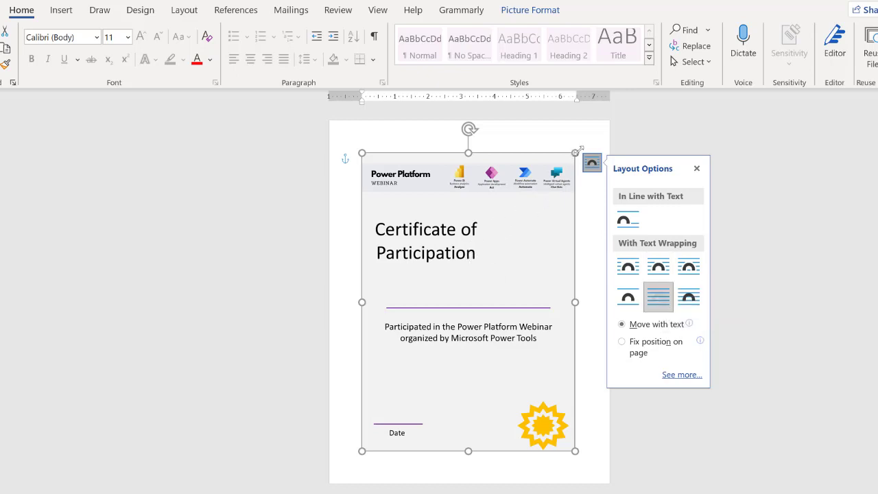
Drag the image's corner and side handles out to the page edges.
left_click_drag(576, 150, 593, 144)
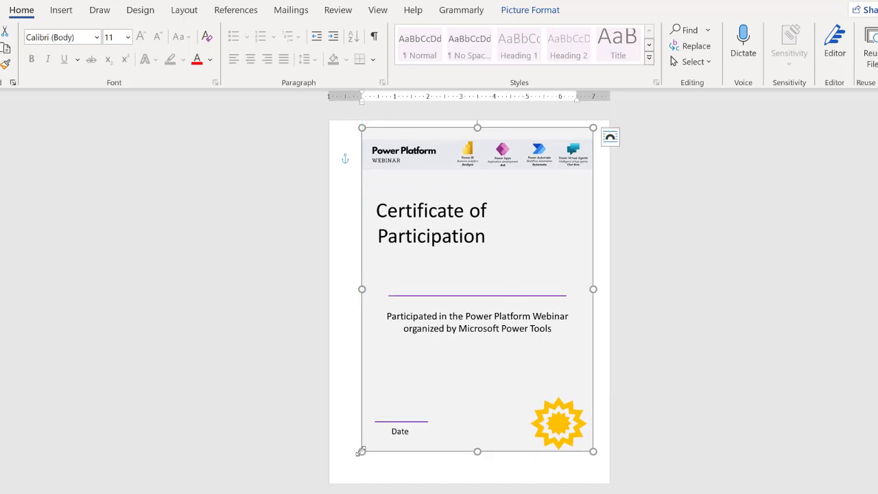
left_click_drag(361, 451, 339, 479)
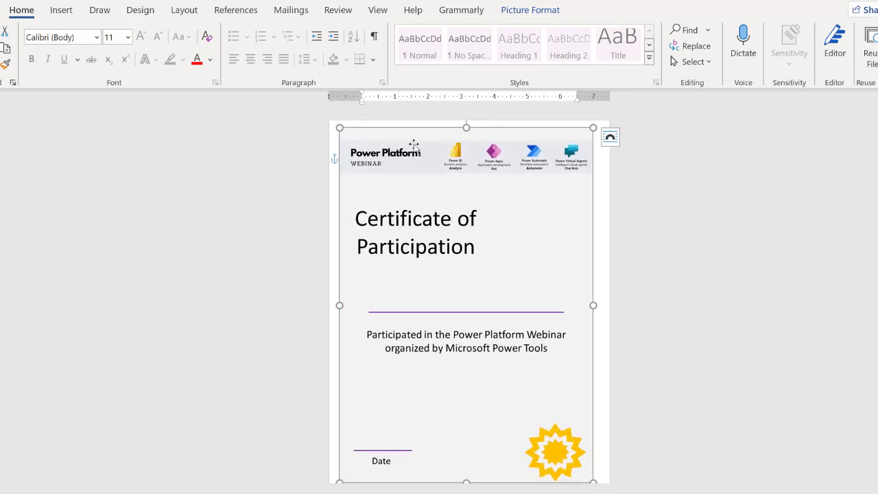
left_click_drag(466, 125, 466, 121)
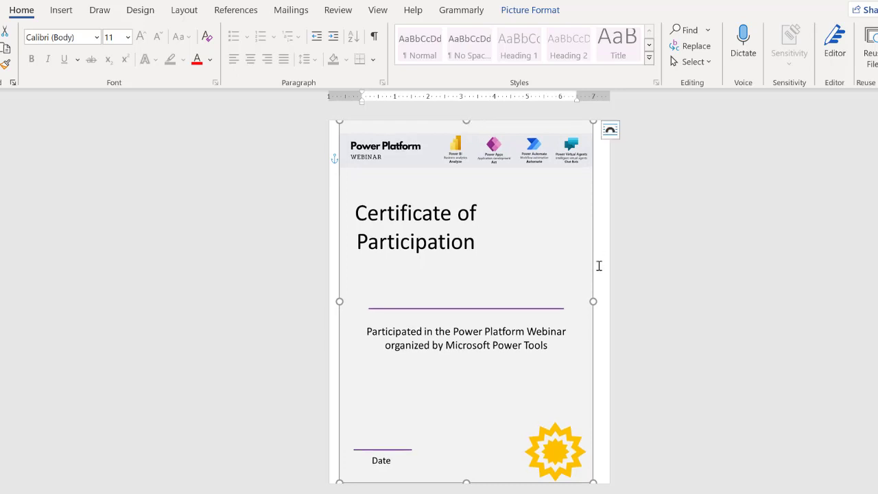
left_click_drag(573, 286, 609, 303)
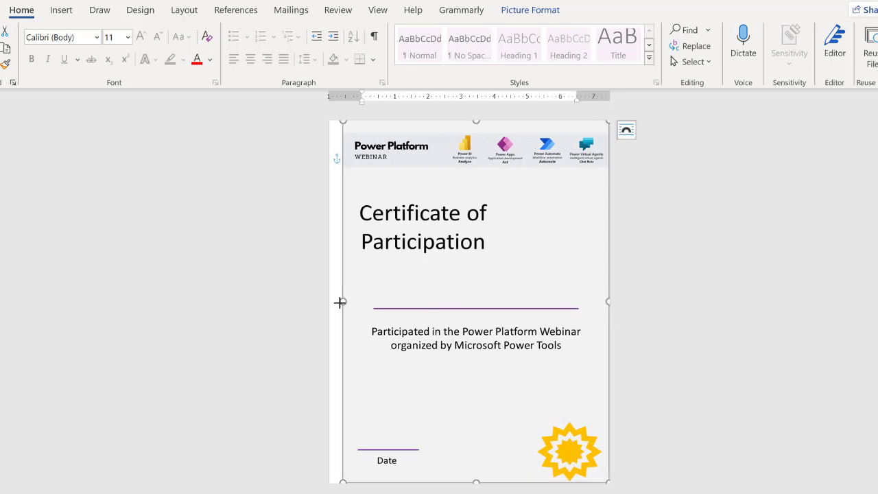
left_click_drag(339, 302, 329, 302)
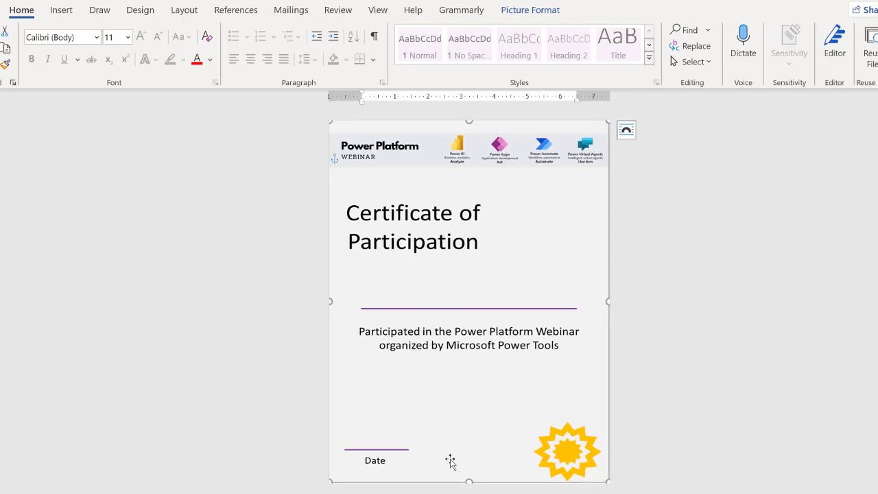
Deselect the background image and open the Customize Quick Access Toolbar menu.
left_click(722, 237)
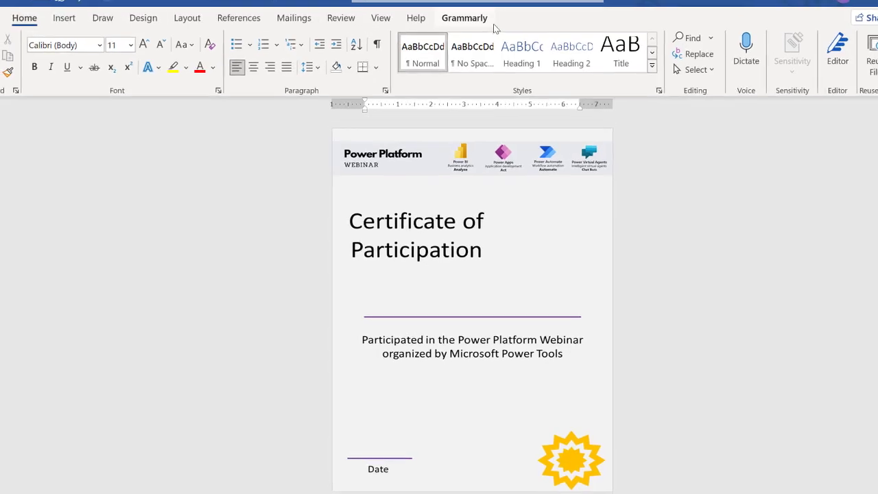
left_click(140, 15)
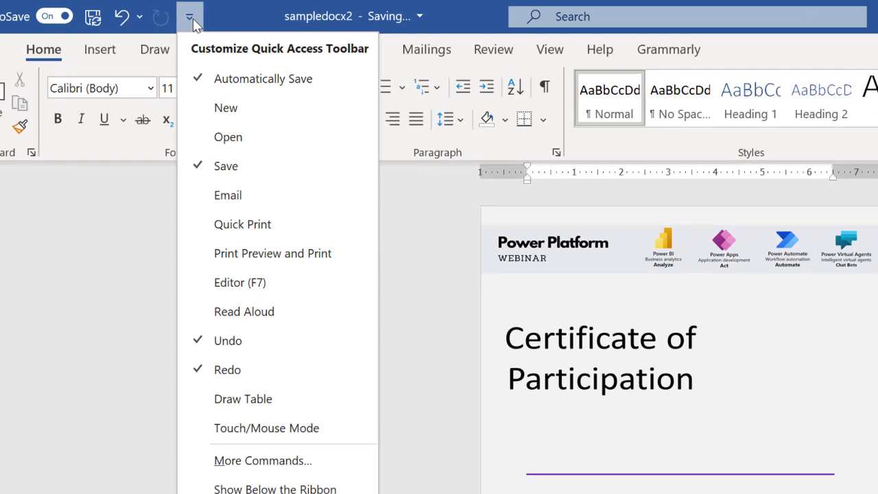
In Word Options > Customize Ribbon, check Developer under Main Tabs and confirm.
left_click(248, 460)
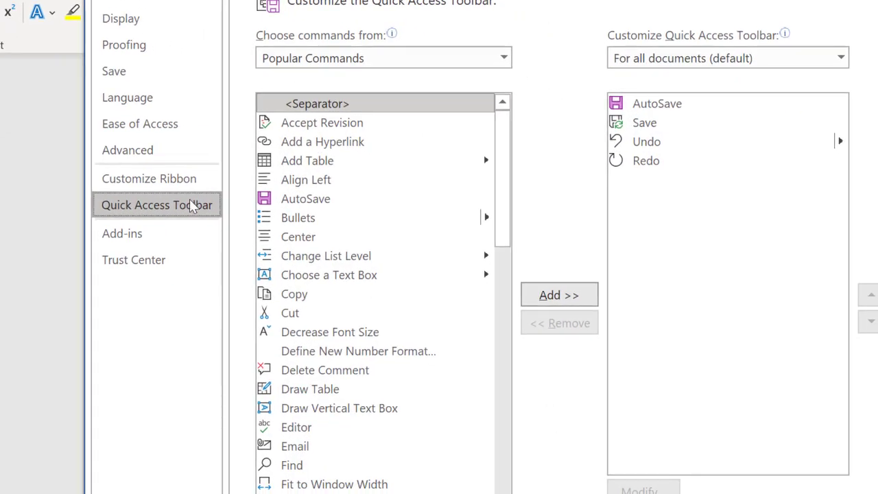
left_click(153, 188)
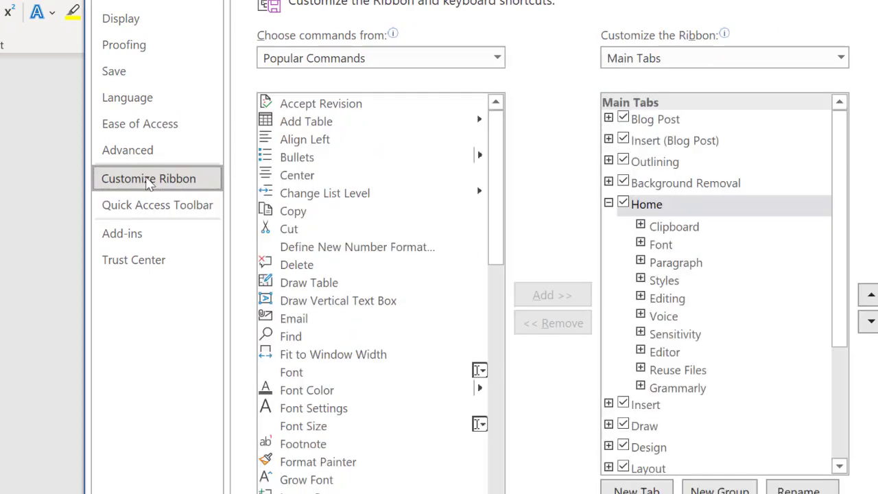
scroll(691, 328, "down", 3)
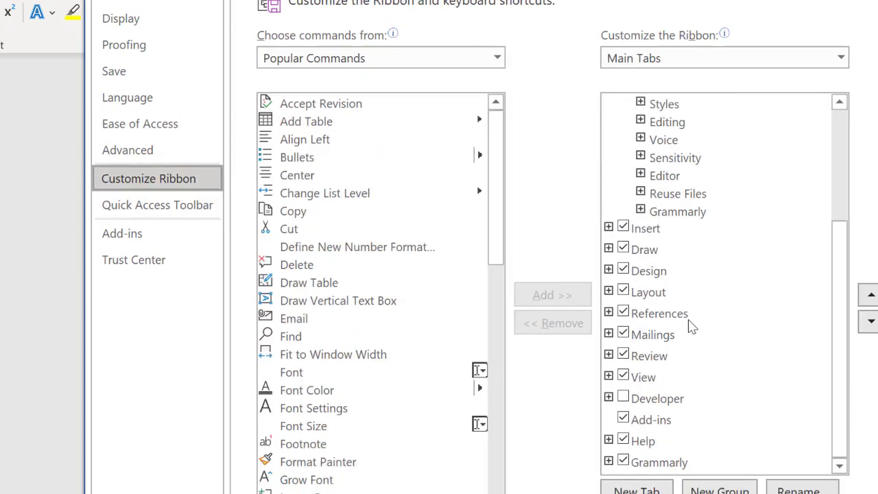
left_click(622, 398)
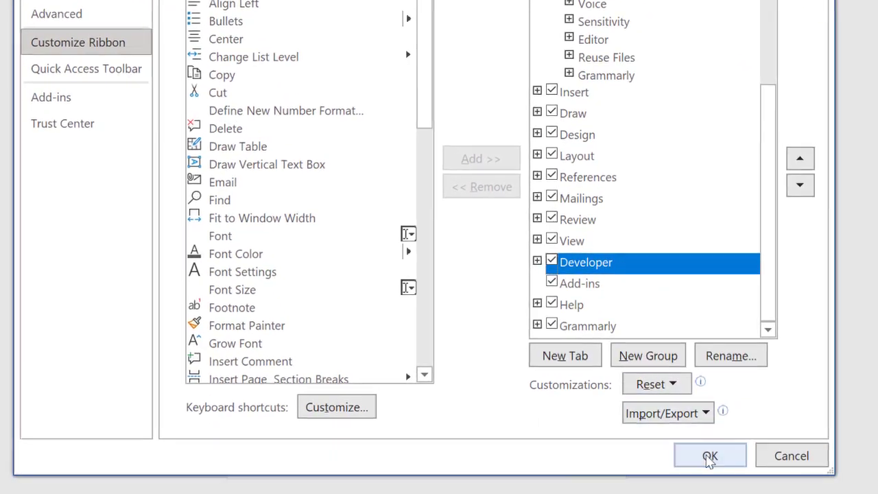
left_click(710, 456)
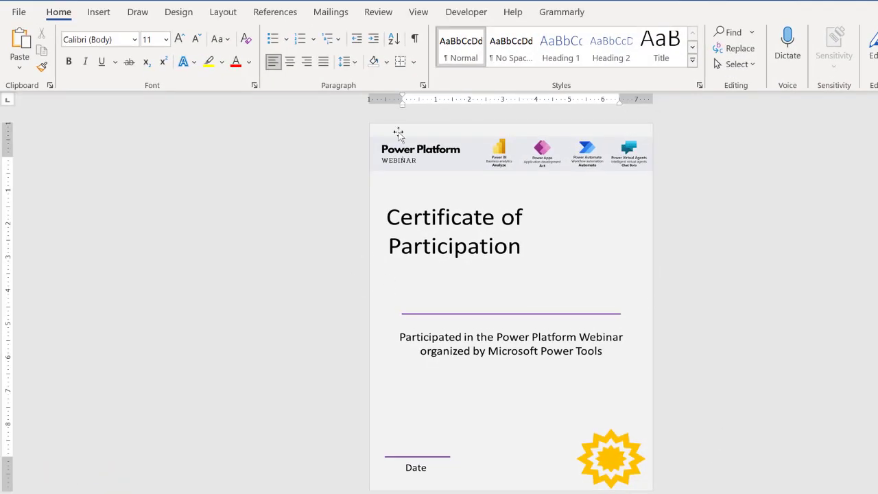
Check the new Developer tab, return to Home, and select the certificate background image.
left_click(467, 13)
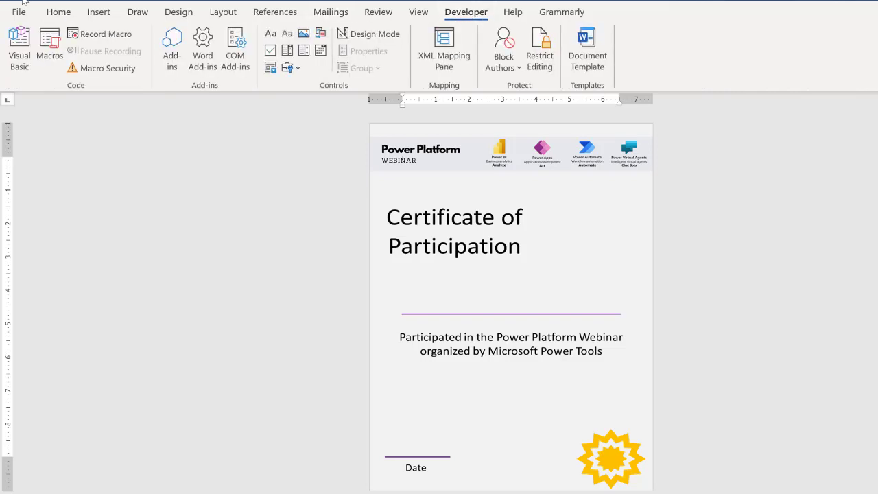
left_click(59, 12)
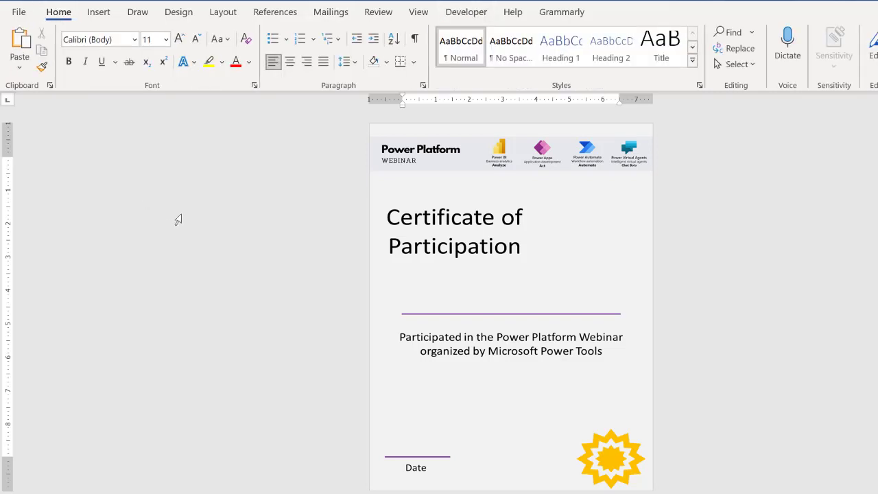
triple_click(234, 173)
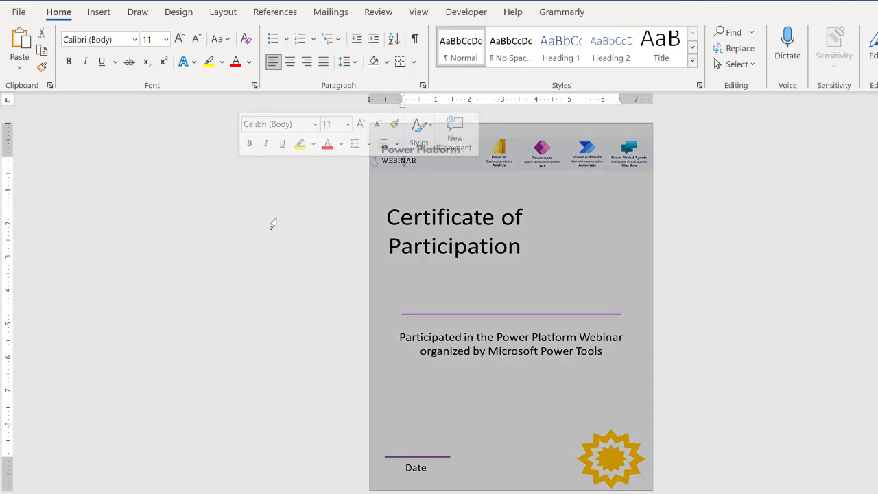
left_click(612, 225)
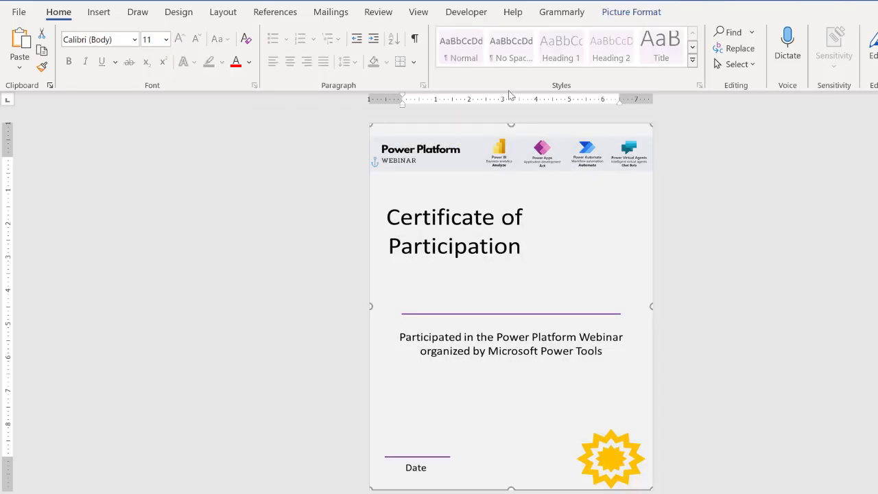
Draw a text box with Insert > Text Box > Draw Text Box across the page above the purple line.
left_click(99, 12)
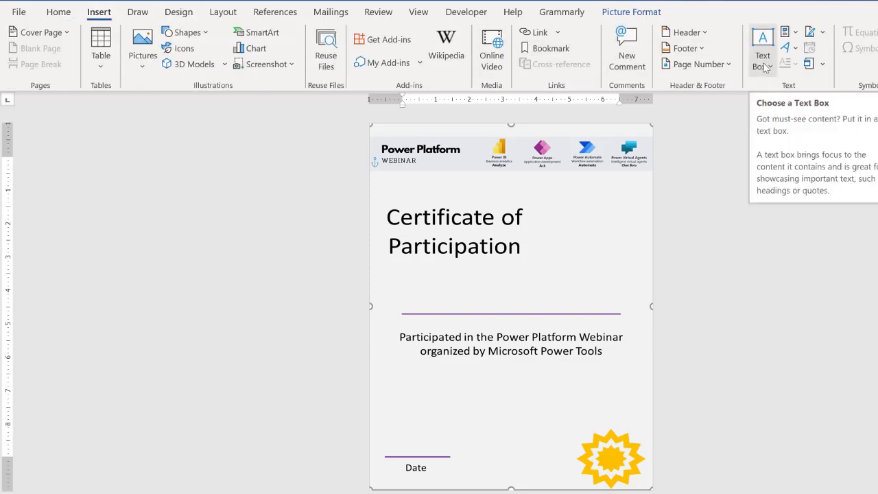
left_click(765, 70)
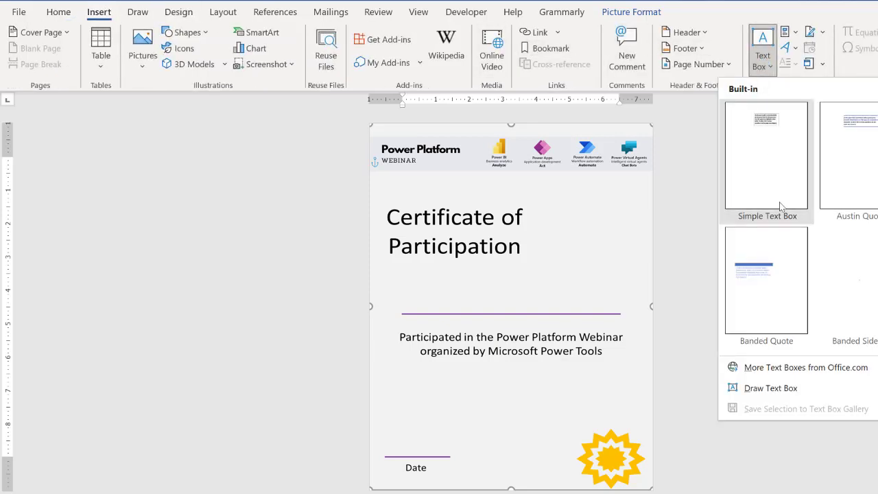
left_click(771, 389)
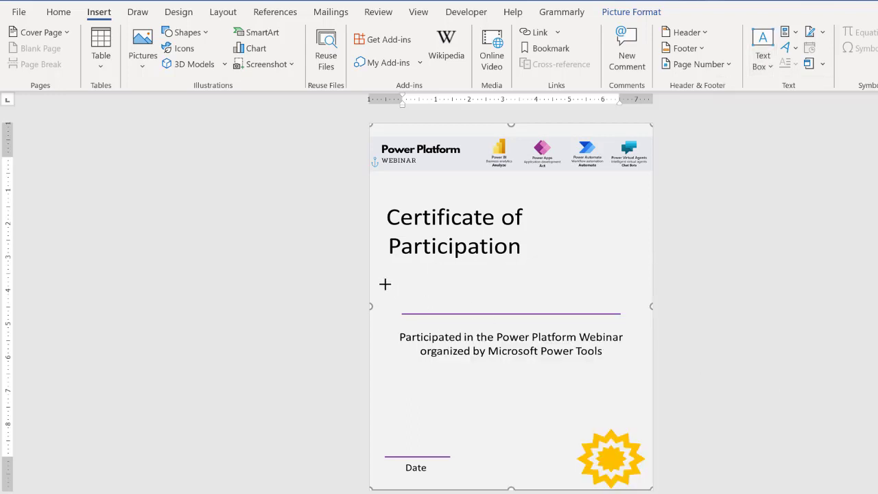
mouse_move(384, 284)
left_mouse_down()
mouse_move(423, 299)
mouse_move(645, 300)
mouse_move(634, 308)
left_mouse_up()
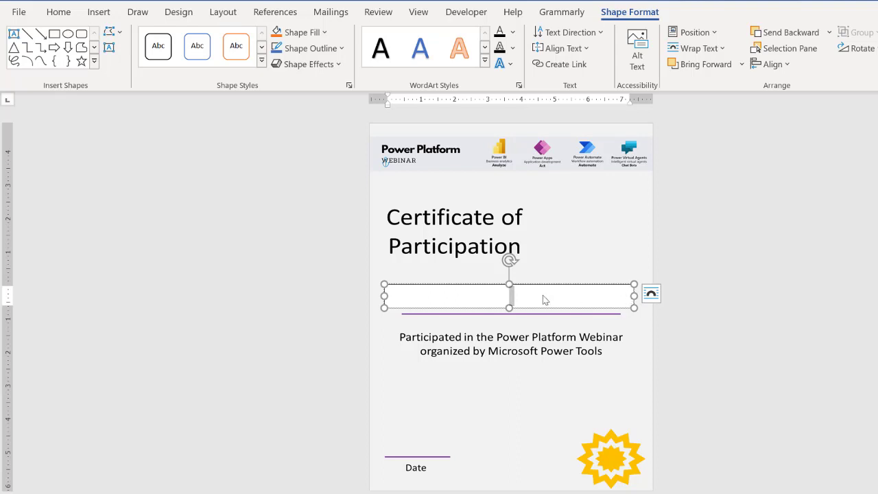
Set the new text box's Shape Fill to No Fill.
left_click(499, 284)
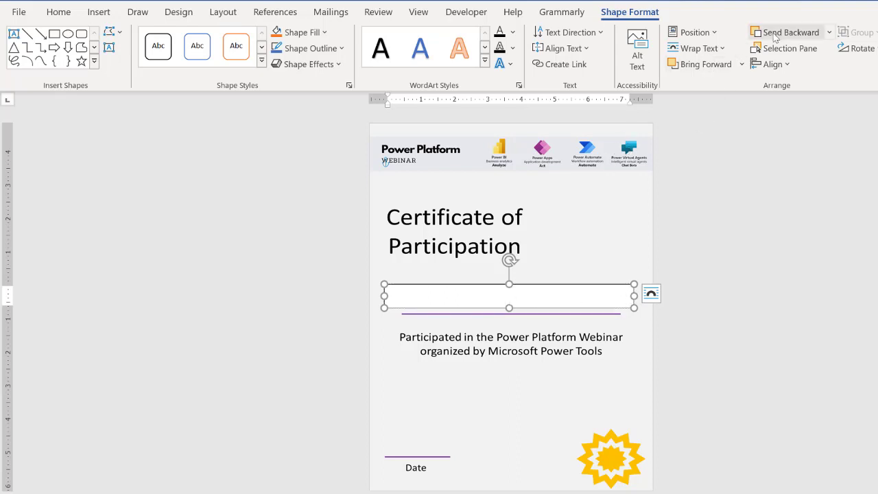
left_click(307, 33)
left_click(312, 191)
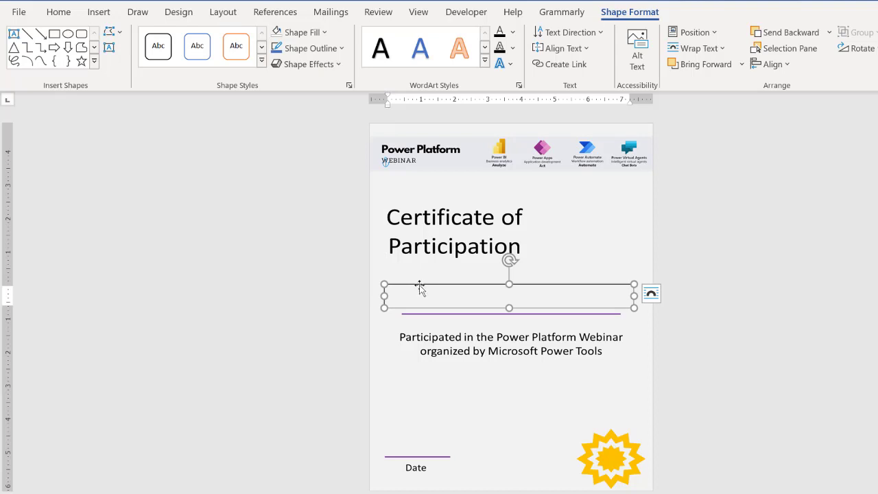
Type a sample participant name in the box and align it to the middle vertically.
left_click(471, 298)
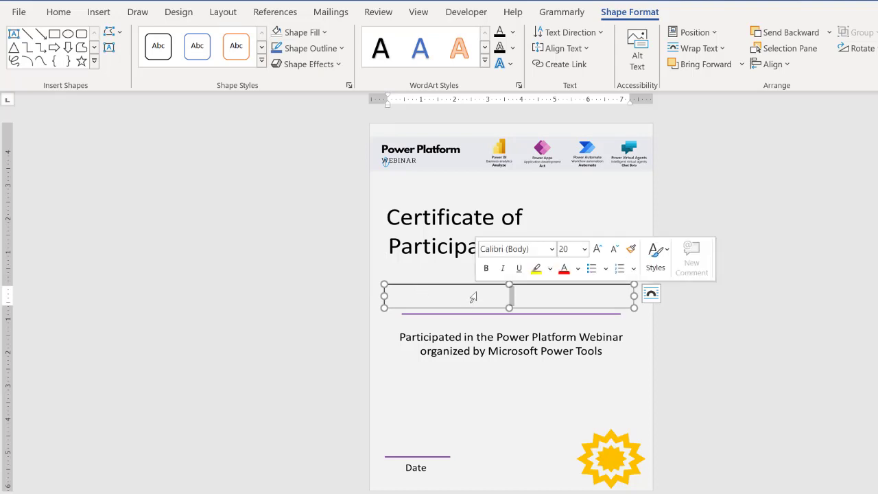
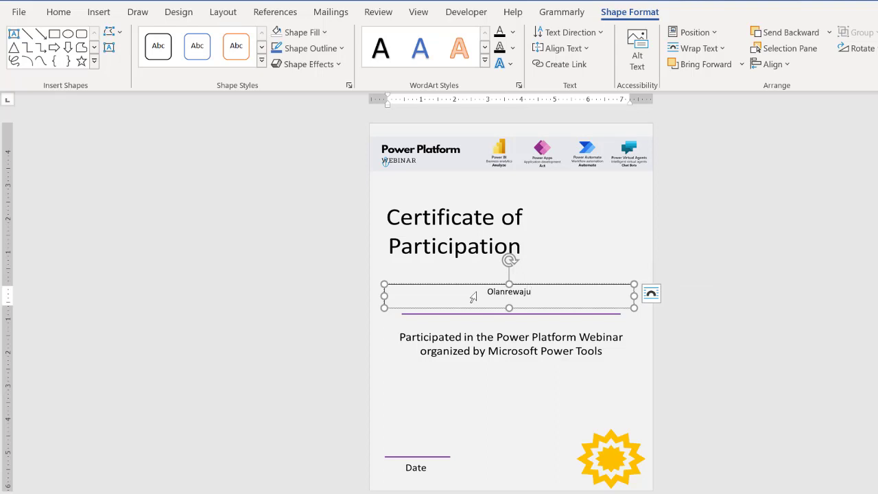
key("ctrl+a")
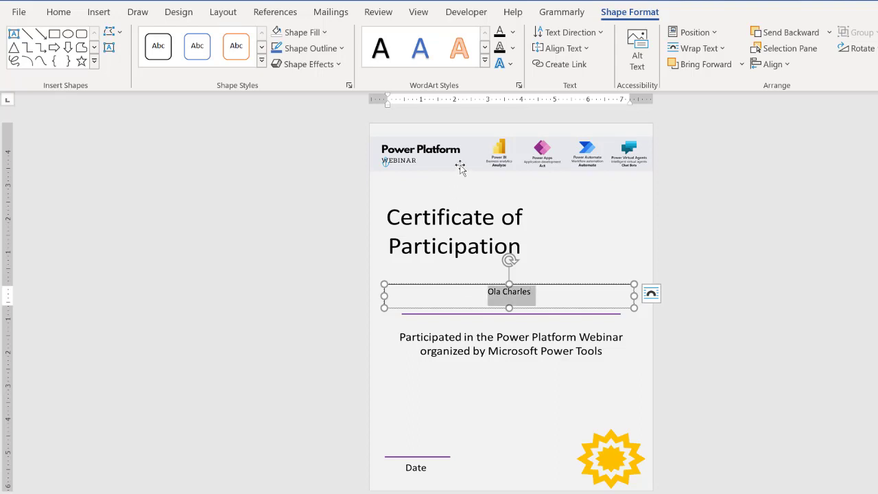
left_click(559, 48)
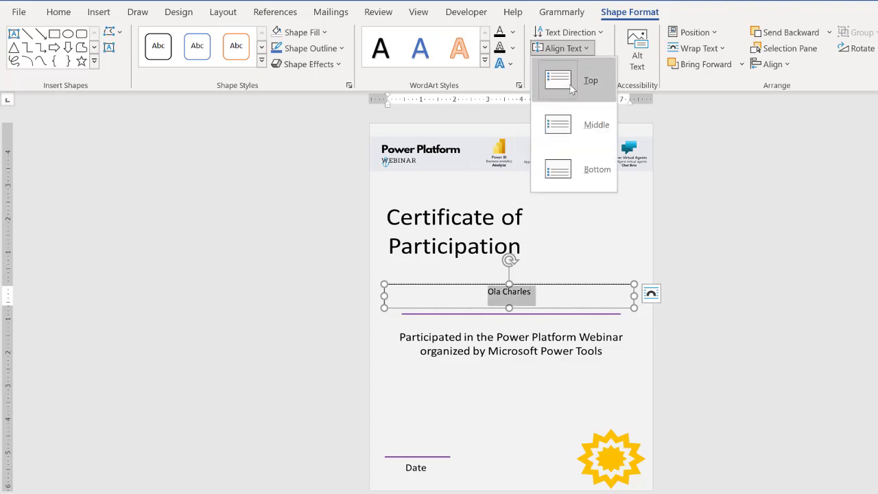
left_click(569, 120)
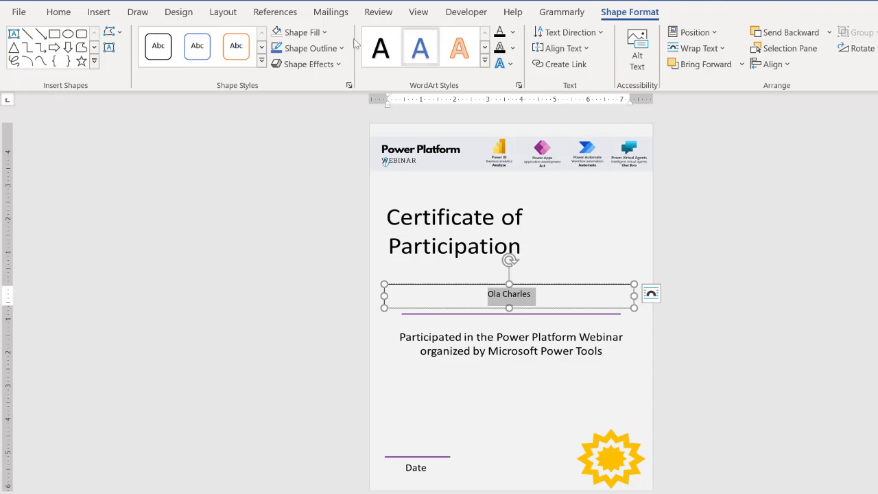
Remove space after the name paragraph, enlarge it, and make it bold Gill Sans MT.
left_click(69, 15)
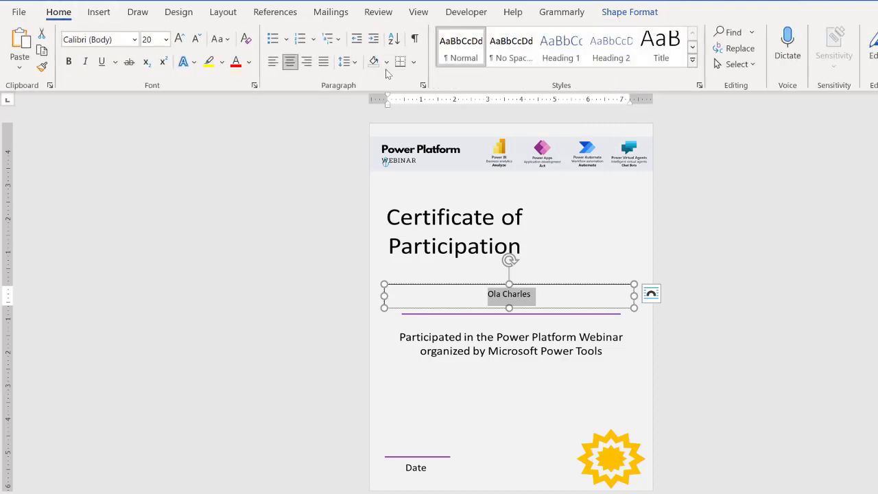
left_click(354, 62)
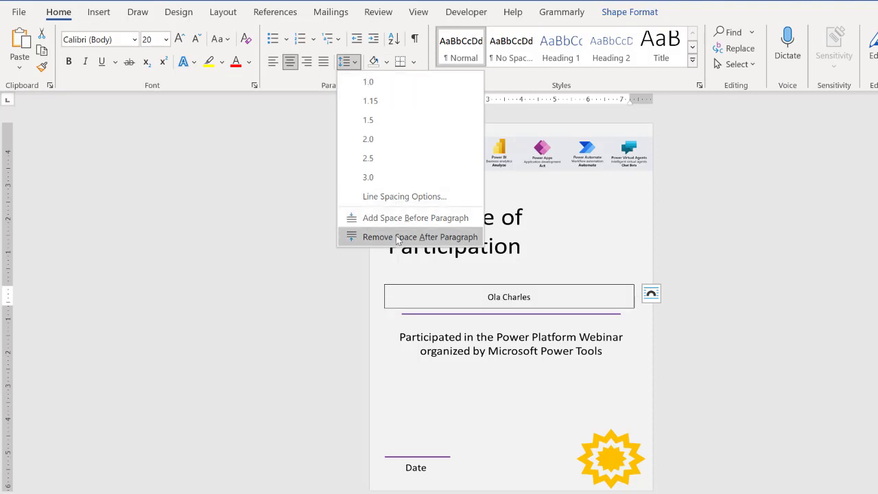
left_click(350, 236)
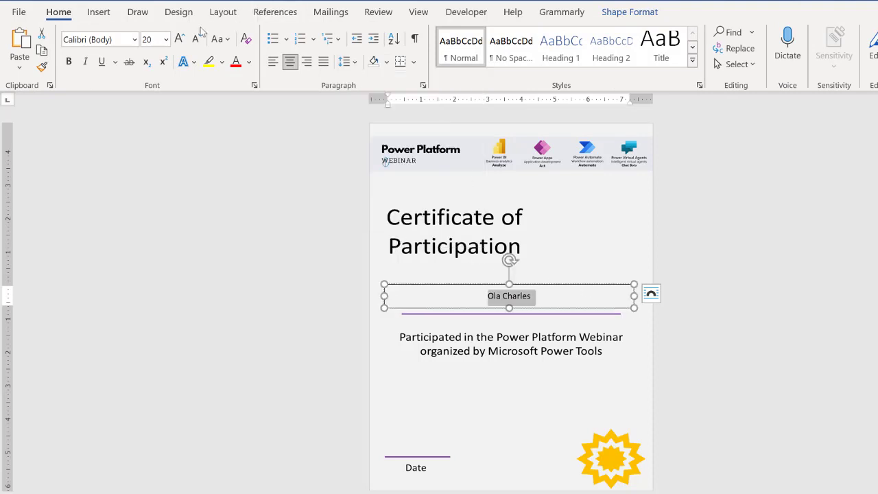
left_click(180, 40)
left_click(180, 40)
left_click(180, 40)
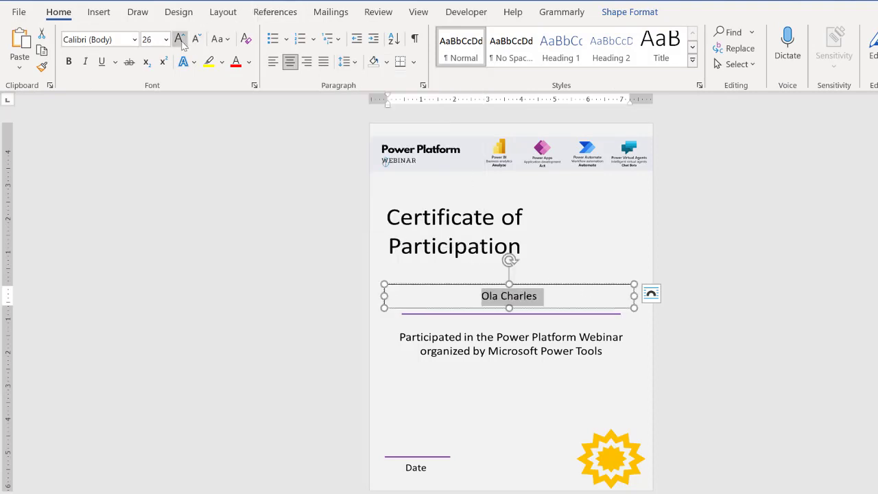
left_click(179, 40)
left_click(179, 39)
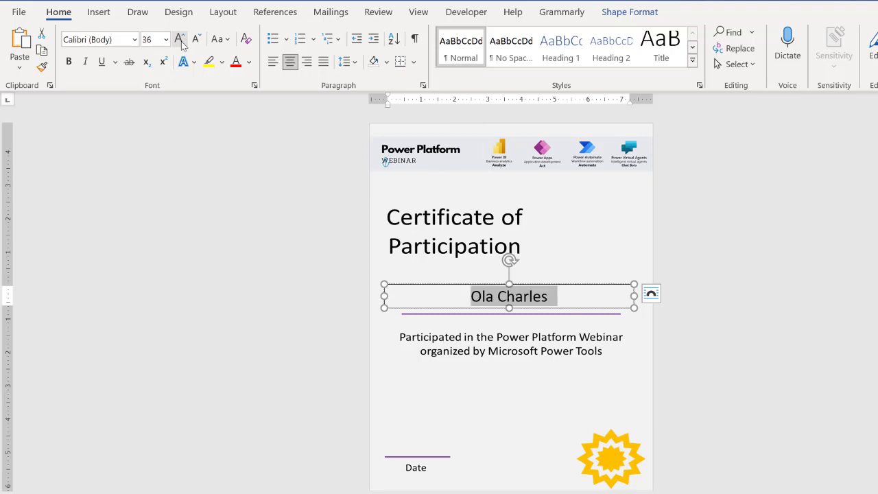
left_click(108, 40)
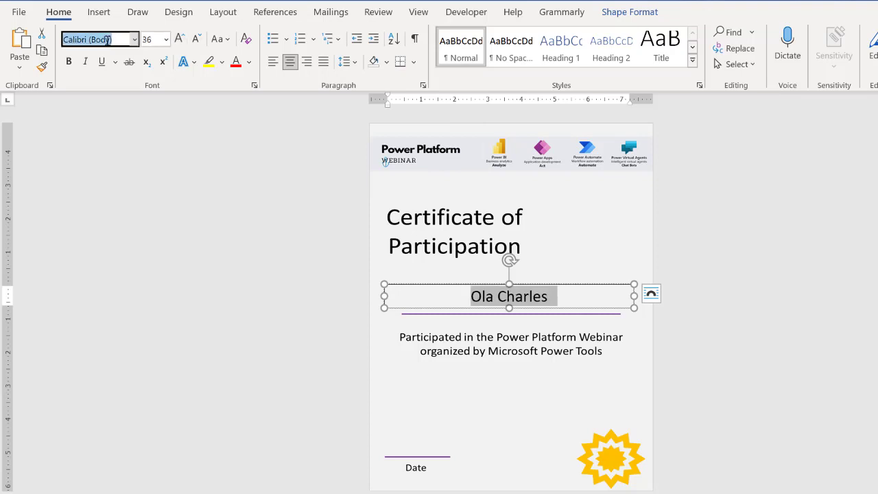
left_click(135, 39)
left_click(121, 369)
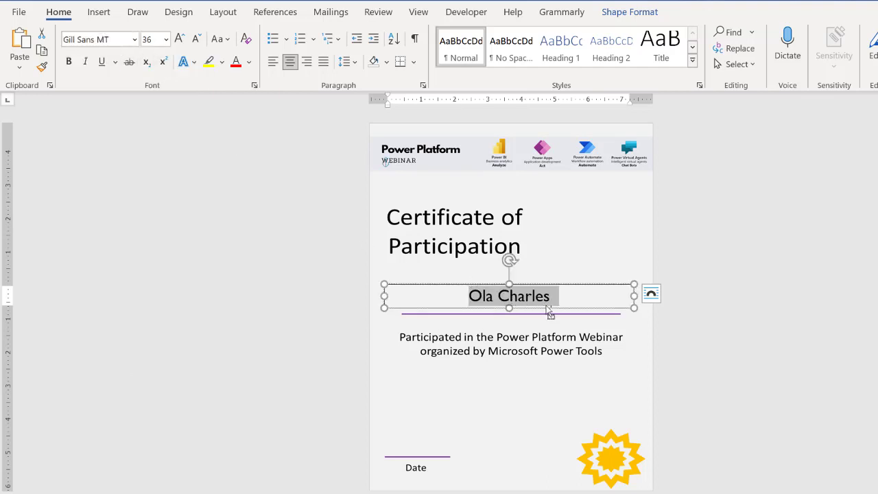
key("ctrl+b")
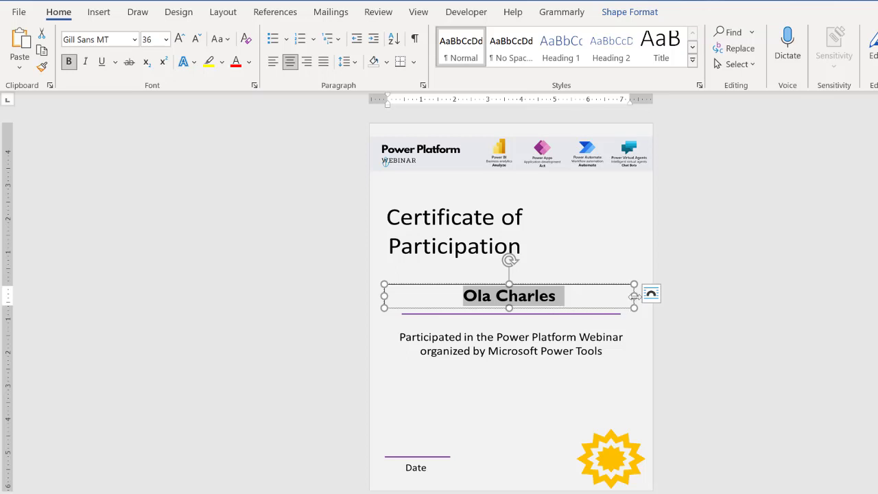
Widen the name box, set the name to 32 pt, and move the box onto the purple line.
left_click_drag(633, 296, 640, 295)
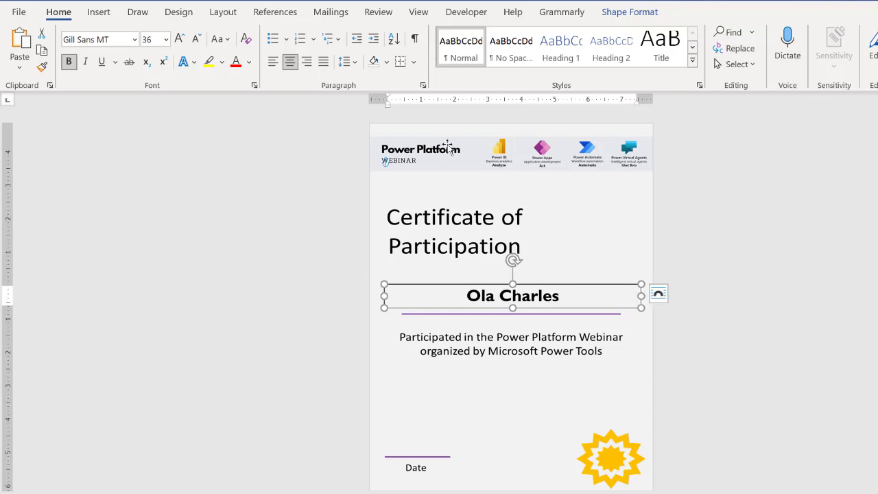
left_click(199, 39)
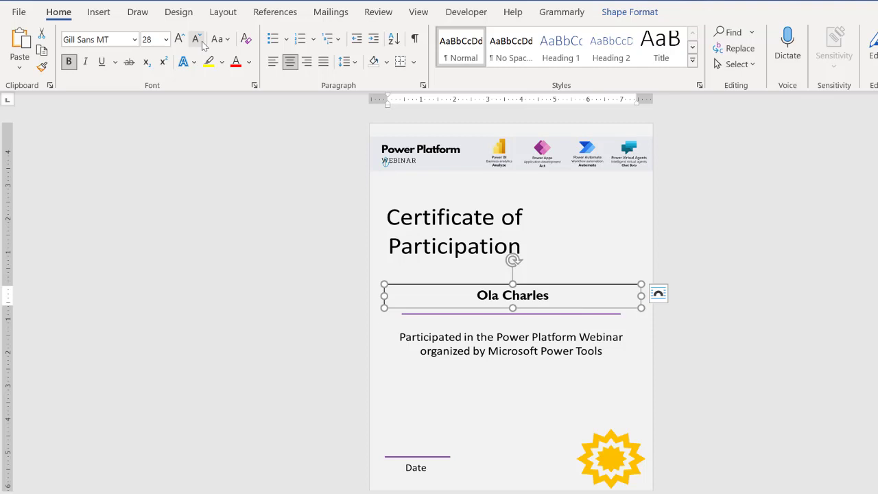
left_click(157, 39)
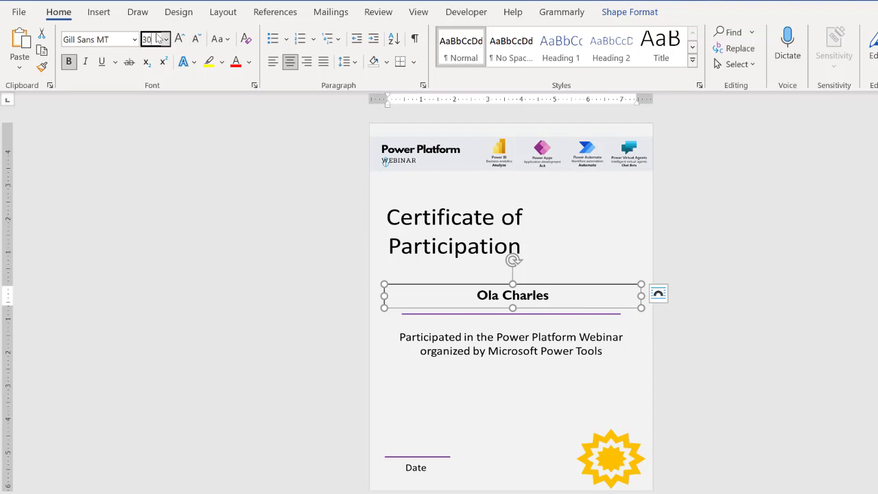
key("Return")
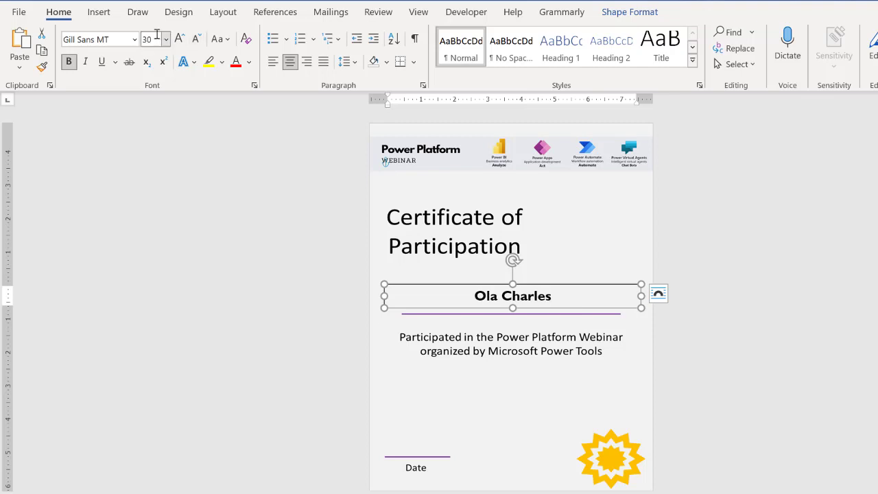
left_click(161, 39)
key("Return")
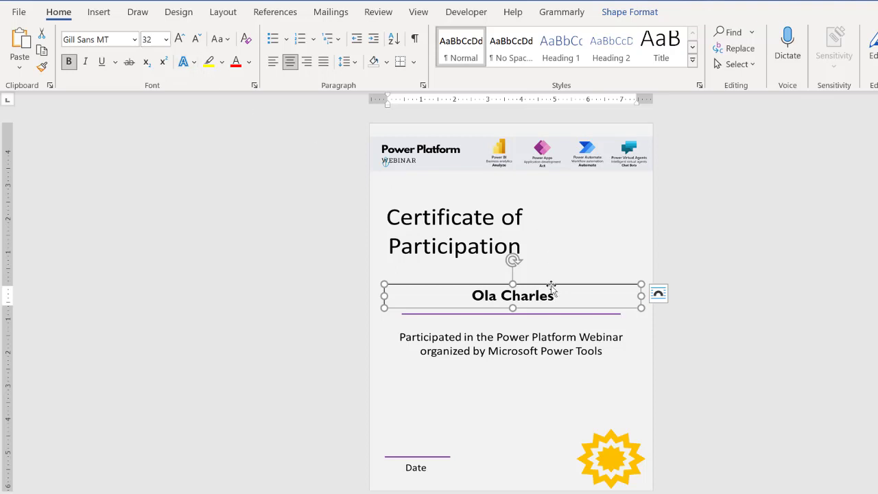
left_click_drag(552, 288, 551, 294)
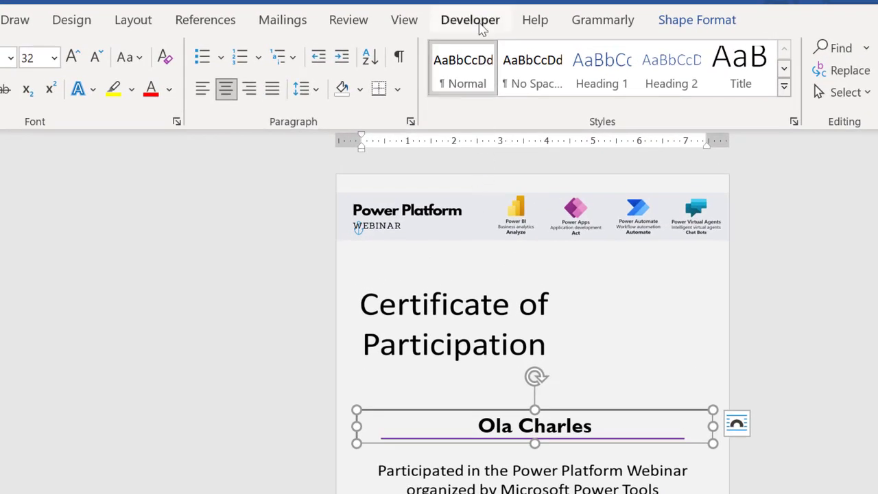
left_click(481, 26)
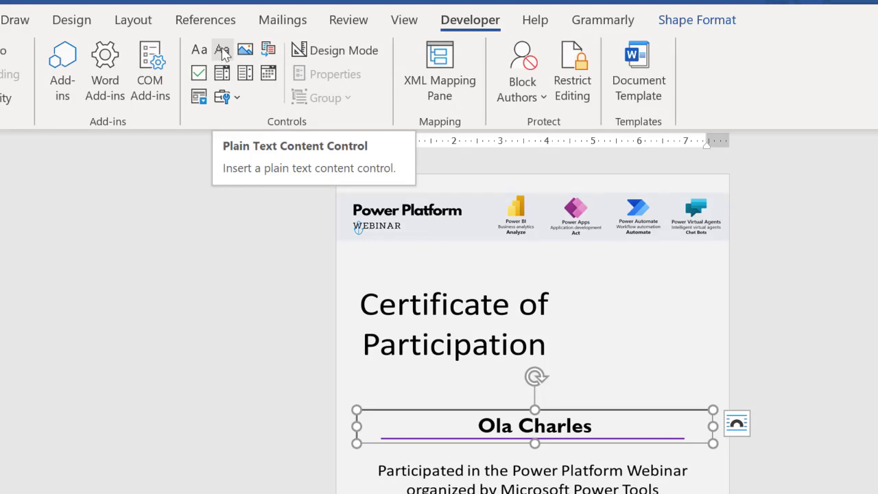
Add a Plain Text Content Control around the name with Title and Tag both 'Name'.
left_click(222, 51)
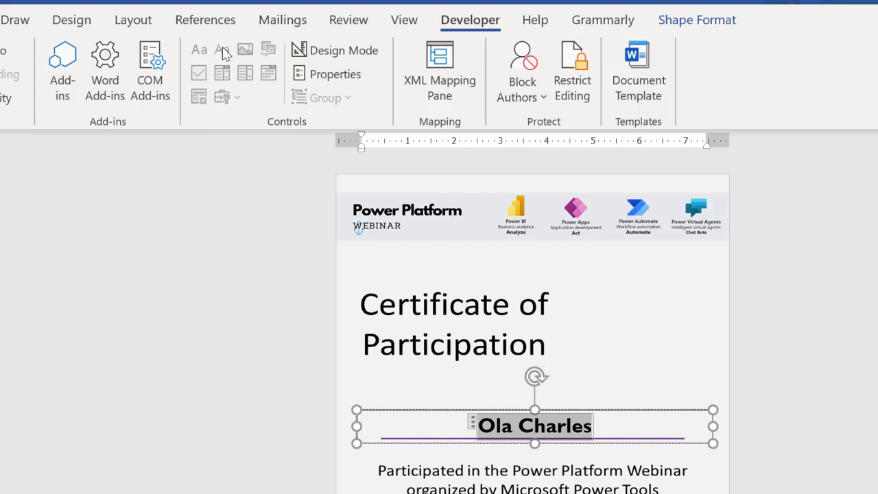
left_click(343, 73)
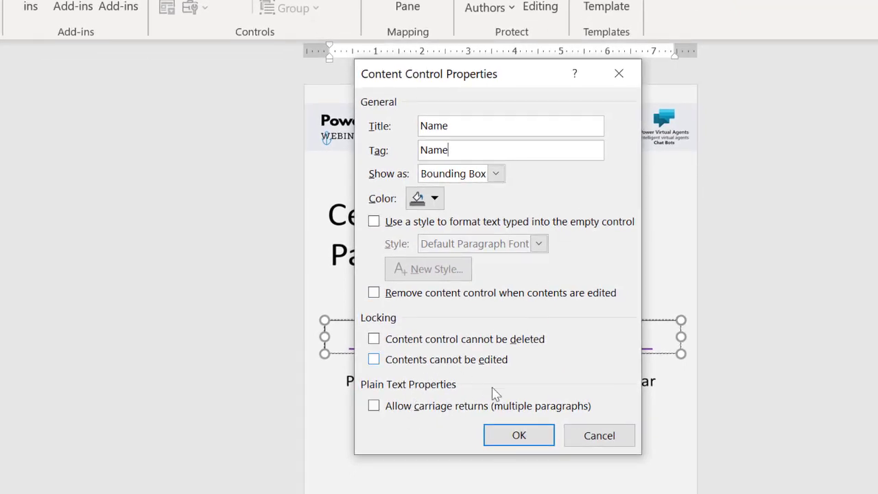
left_click(518, 436)
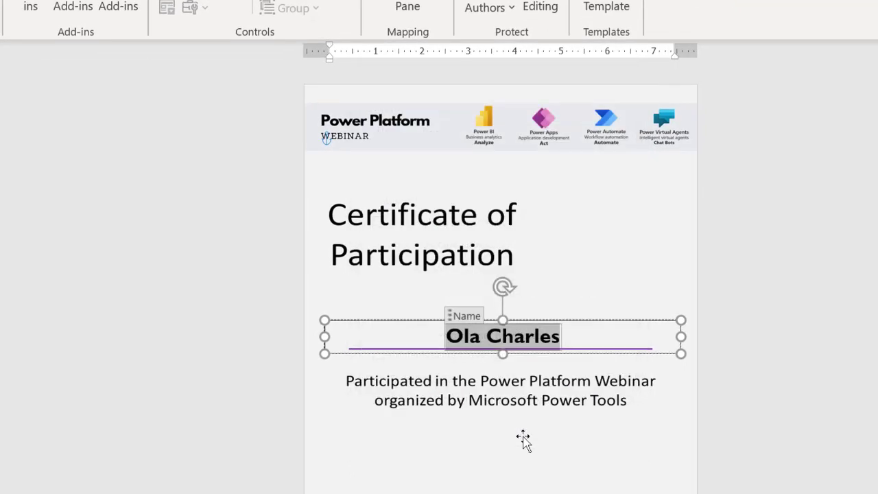
left_click(720, 443)
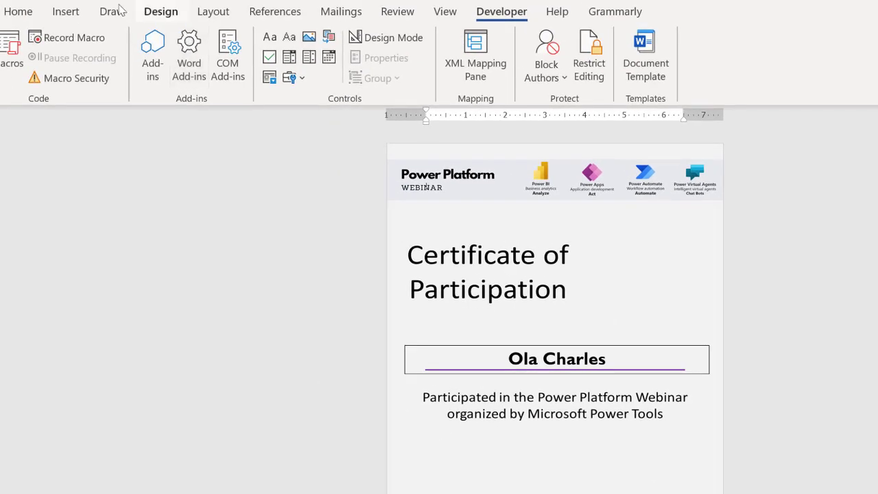
Draw a text box above the Date line and set its Shape Outline to No Outline.
left_click(16, 11)
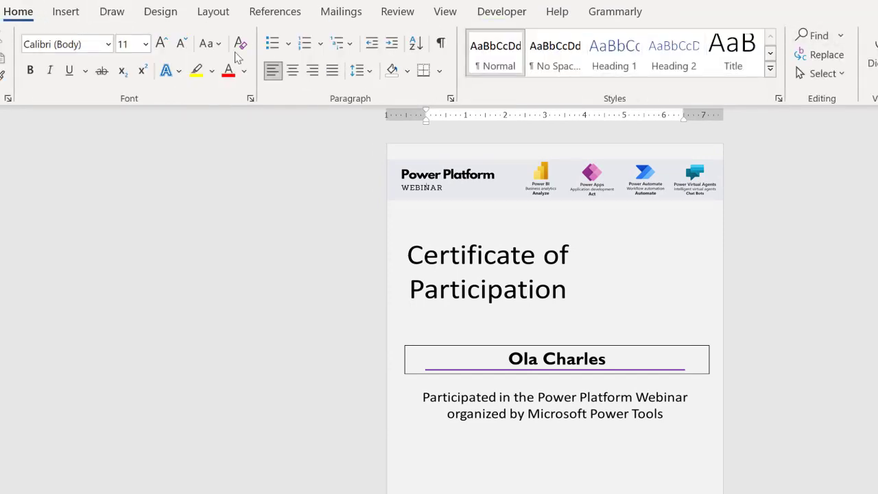
left_click(72, 12)
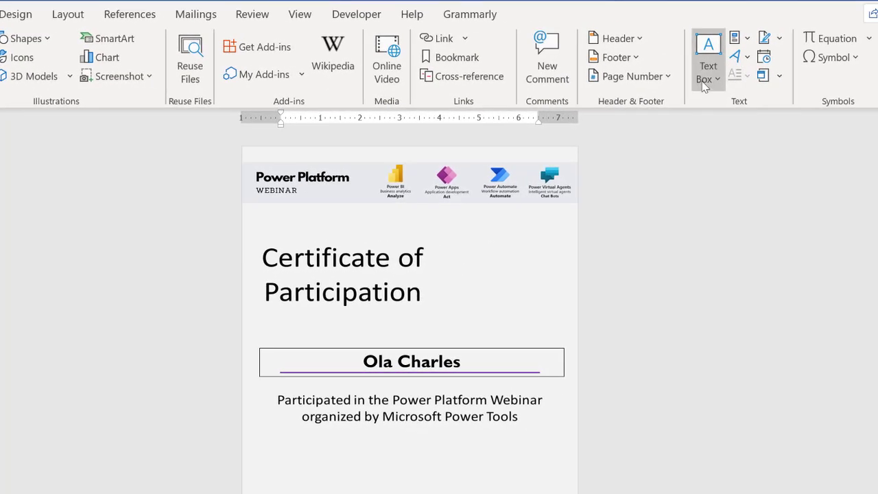
left_click(705, 80)
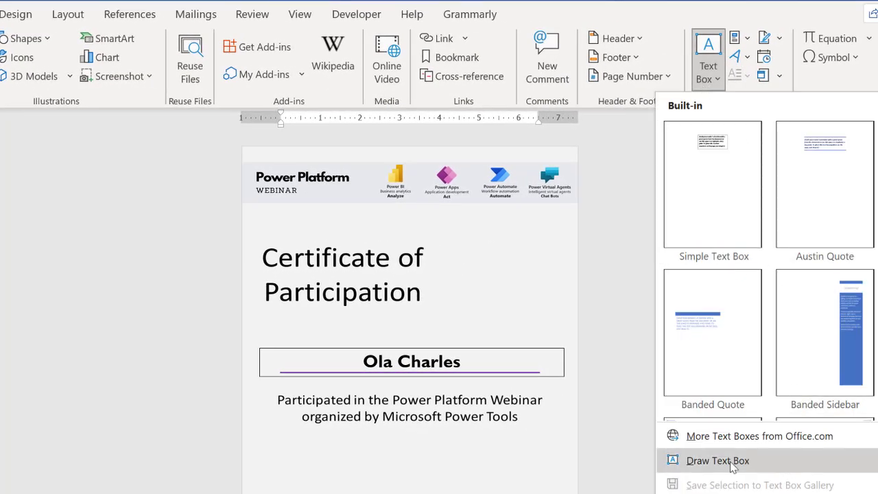
left_click(733, 466)
left_click_drag(250, 493, 331, 493)
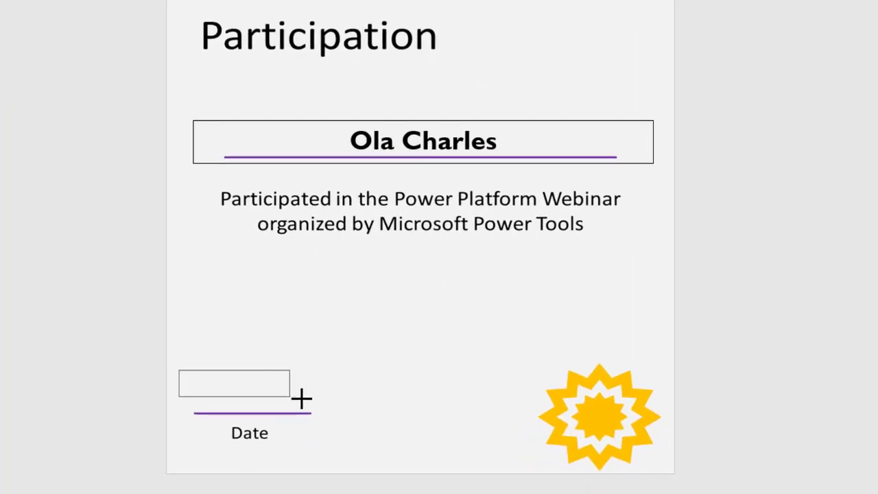
left_click_drag(302, 398, 339, 410)
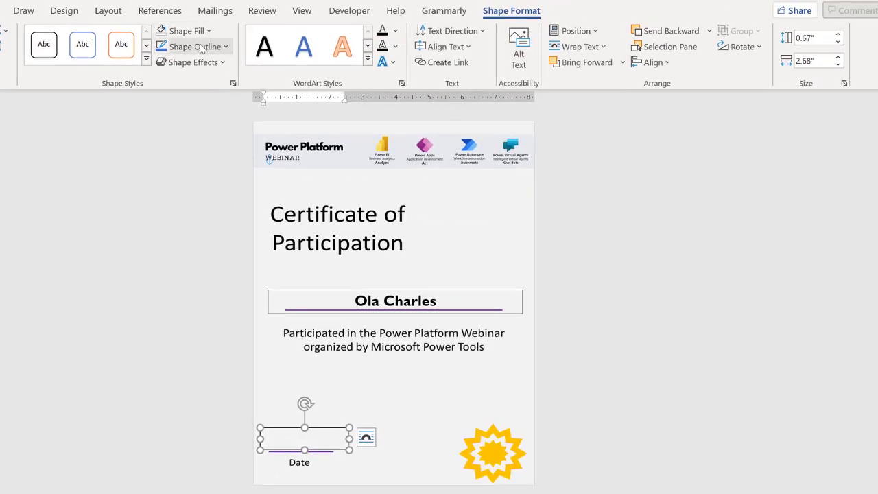
left_click(201, 49)
left_click(202, 202)
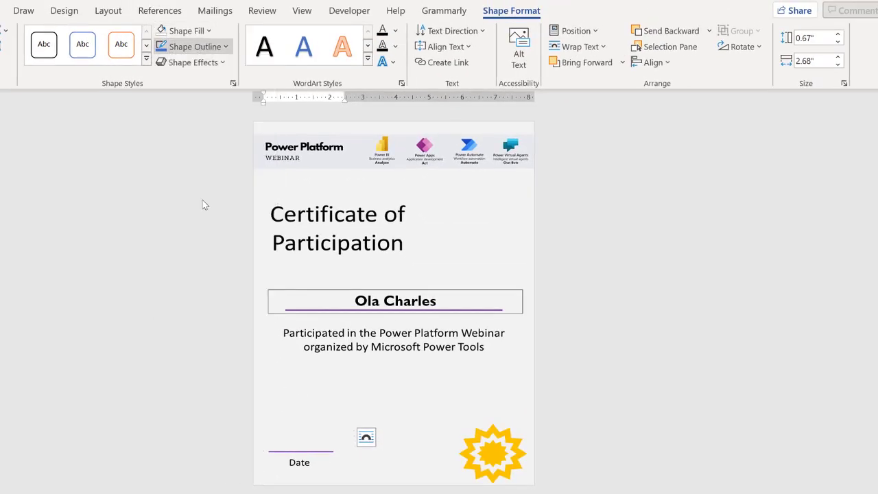
Type 'Date' in the box and centre it horizontally and vertically.
left_click(297, 442)
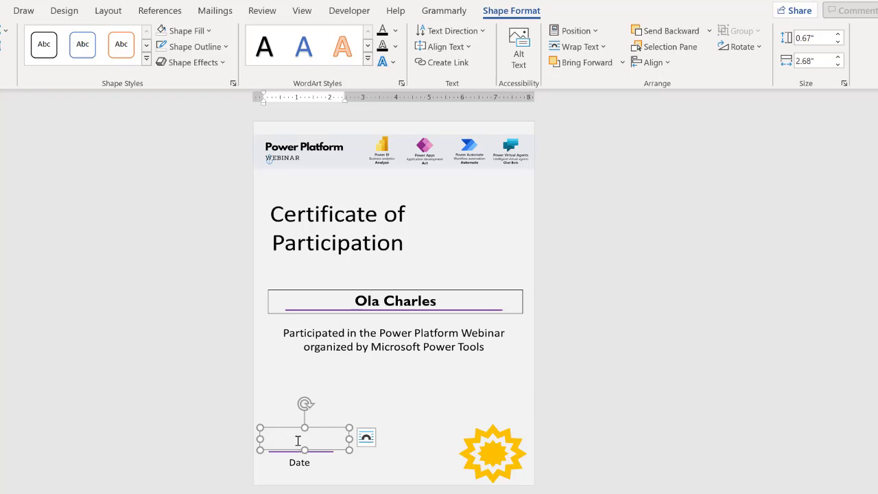
type("Date")
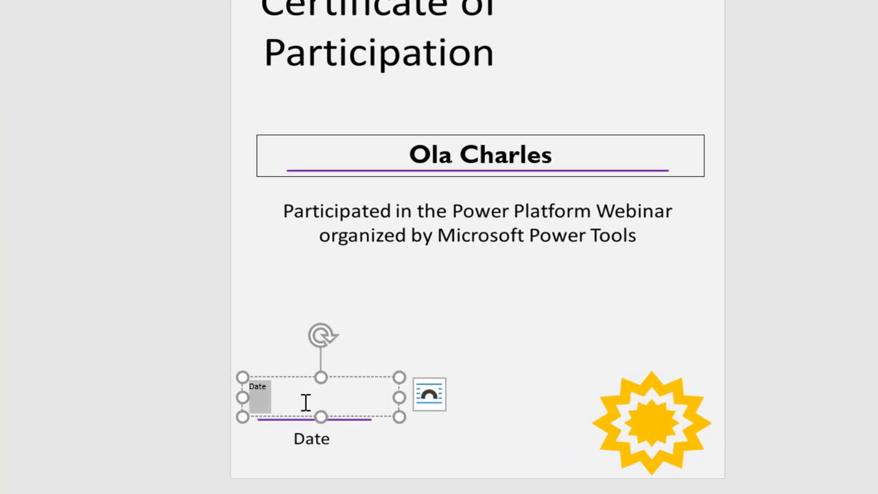
key("ctrl+e")
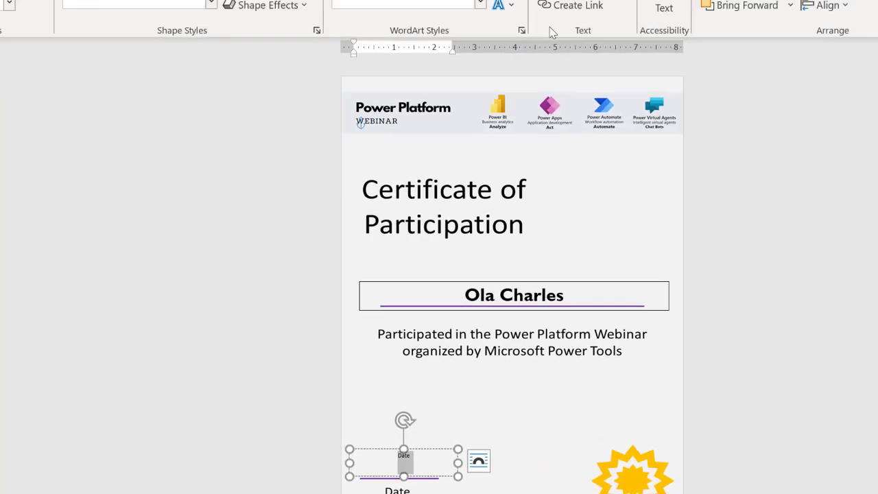
left_click(591, 47)
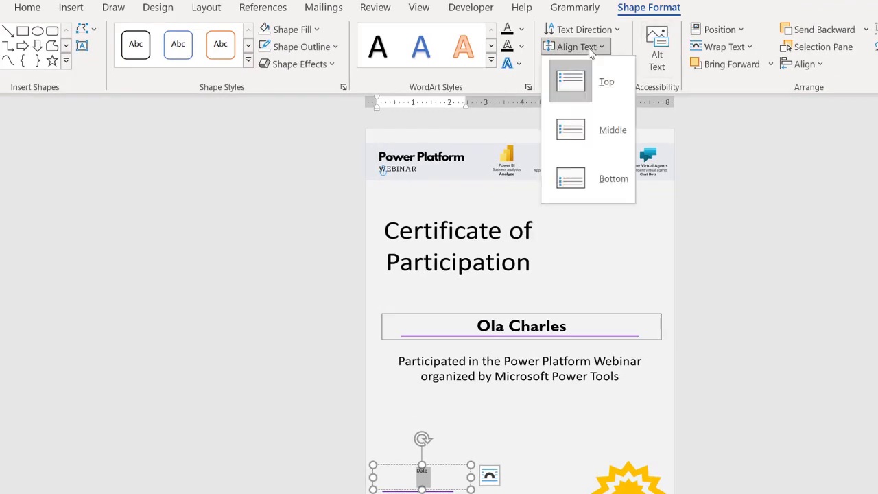
left_click(585, 122)
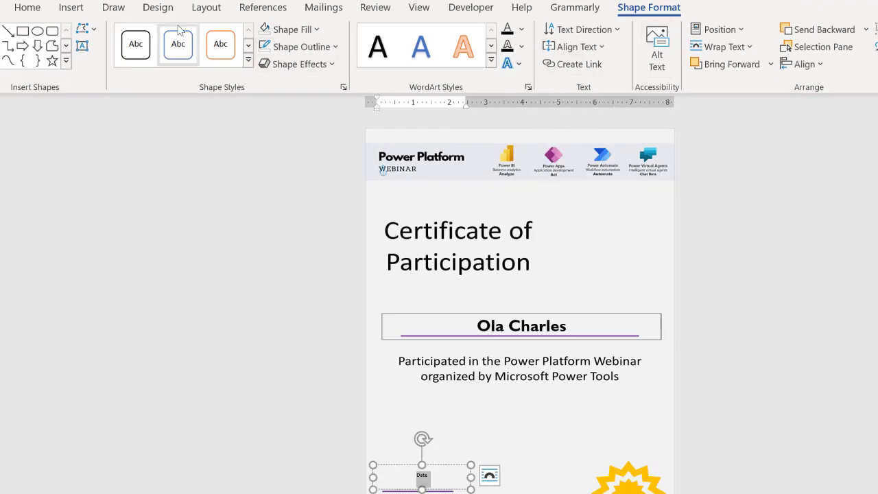
left_click(29, 8)
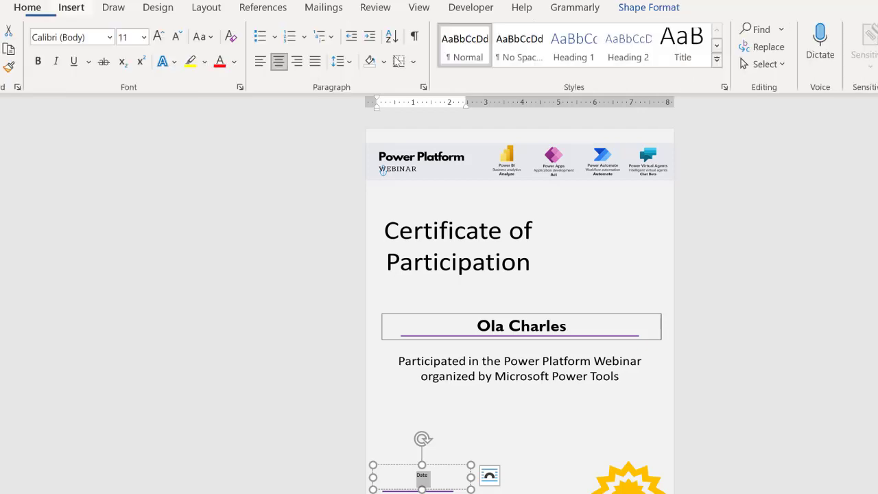
Remove space after the Date paragraph, set it to 32 pt, and nudge its box down onto the date line.
left_click(351, 62)
left_click(398, 258)
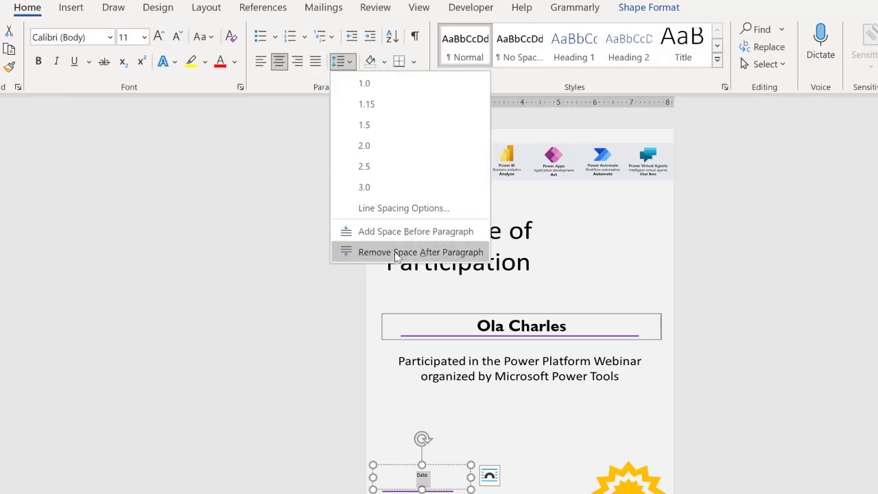
left_click(159, 36)
left_click(159, 37)
left_click(159, 38)
left_click(159, 37)
left_click(160, 37)
left_click(160, 37)
left_click(160, 37)
left_click(160, 37)
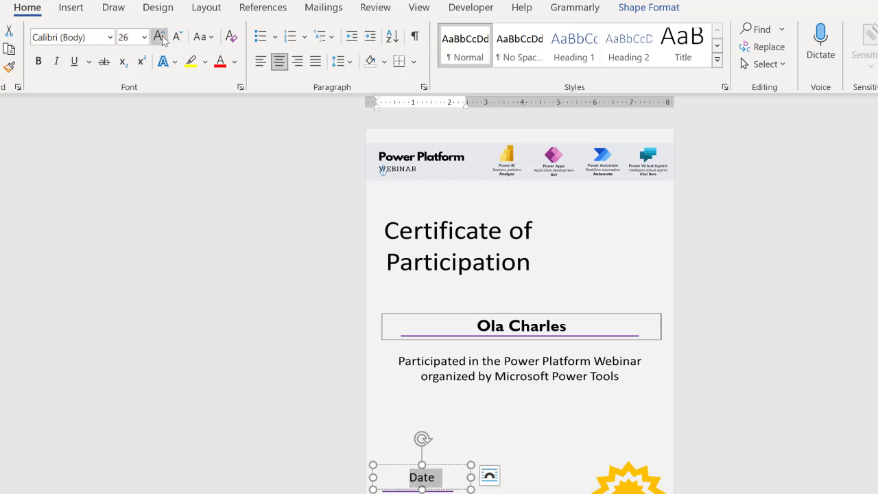
left_click(160, 37)
left_click(160, 37)
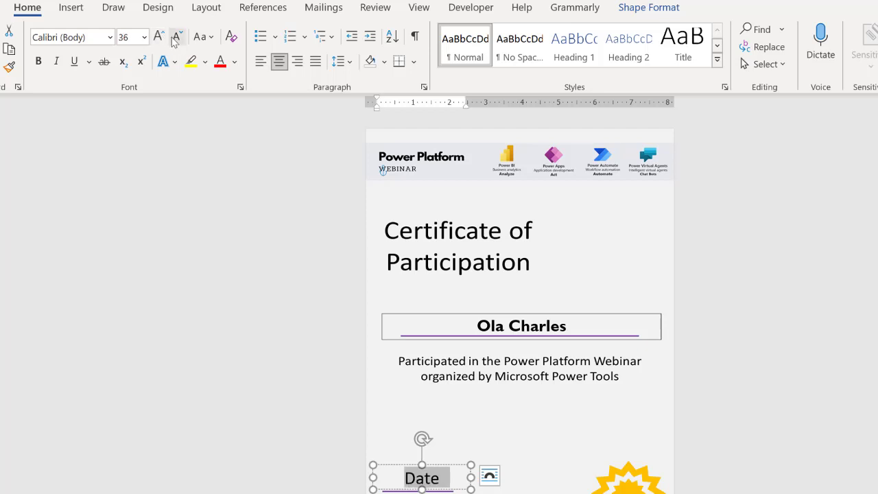
left_click(135, 37)
type("3")
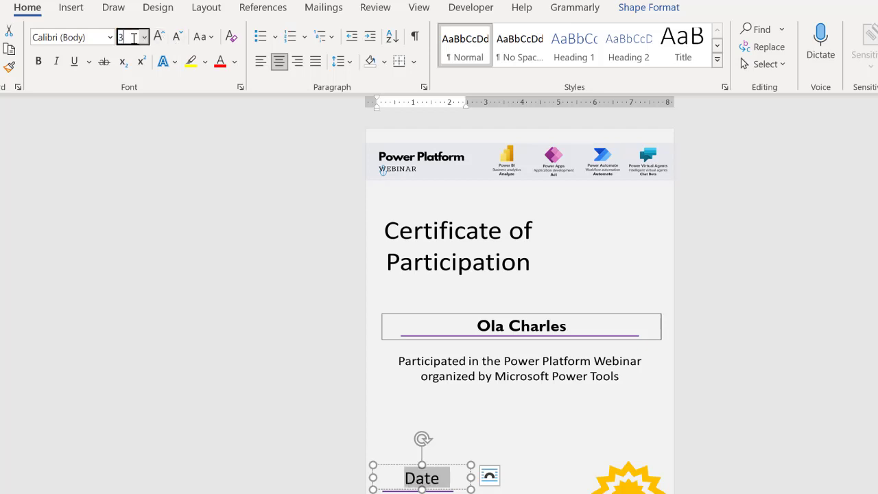
type("2")
key("Return")
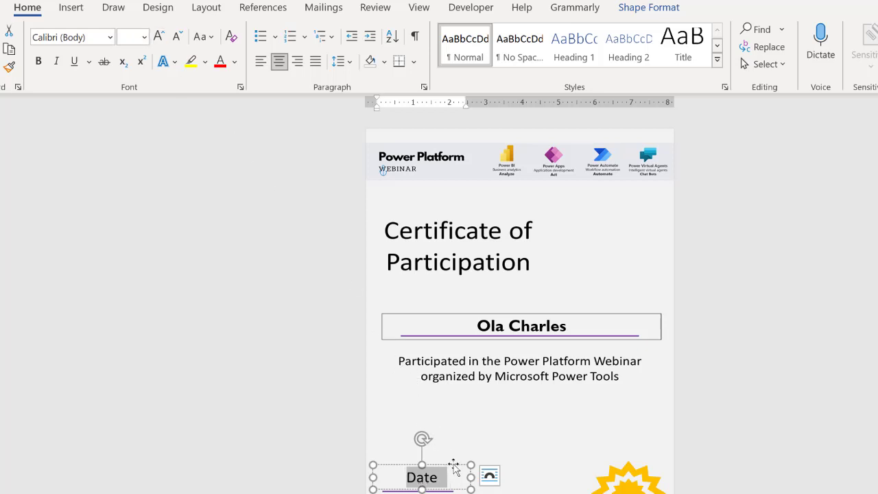
left_click_drag(453, 467, 453, 476)
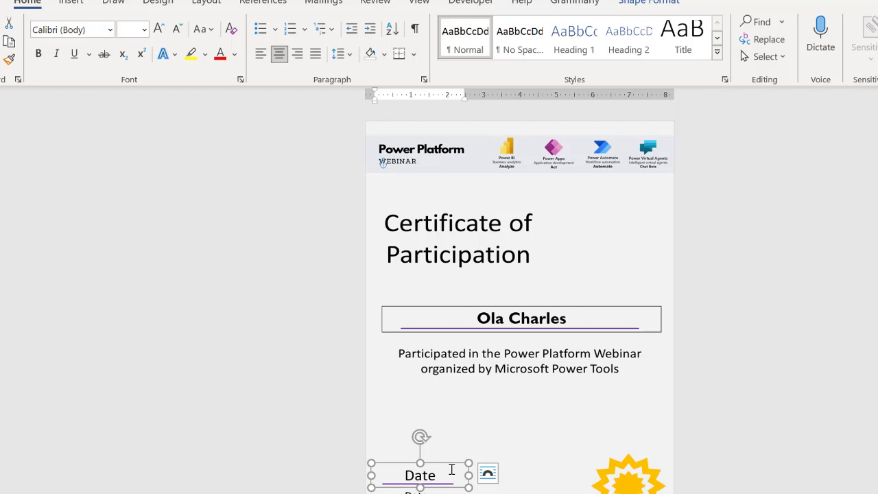
Wrap the Date placeholder in a plain text content control titled and tagged 'Date'.
left_click(471, 2)
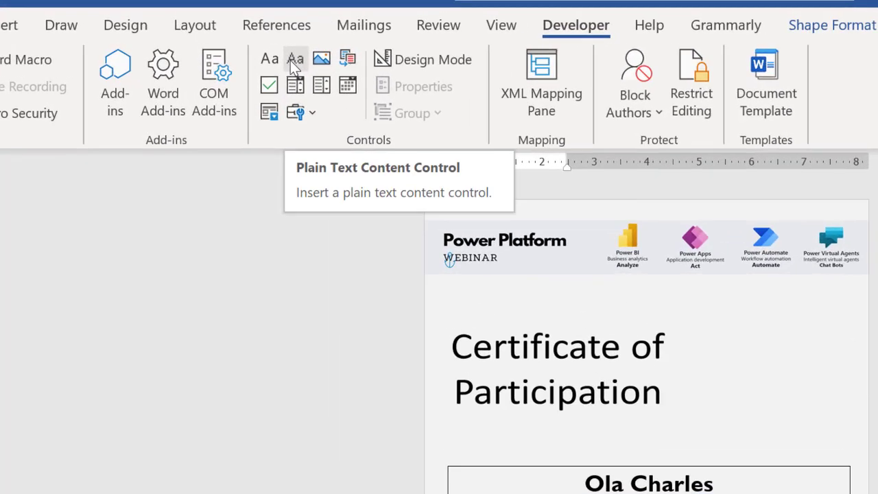
left_click(290, 60)
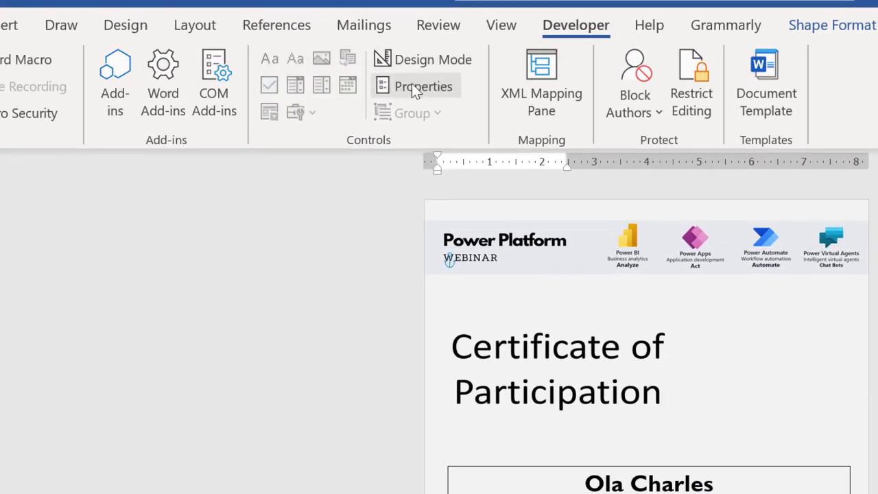
left_click(423, 88)
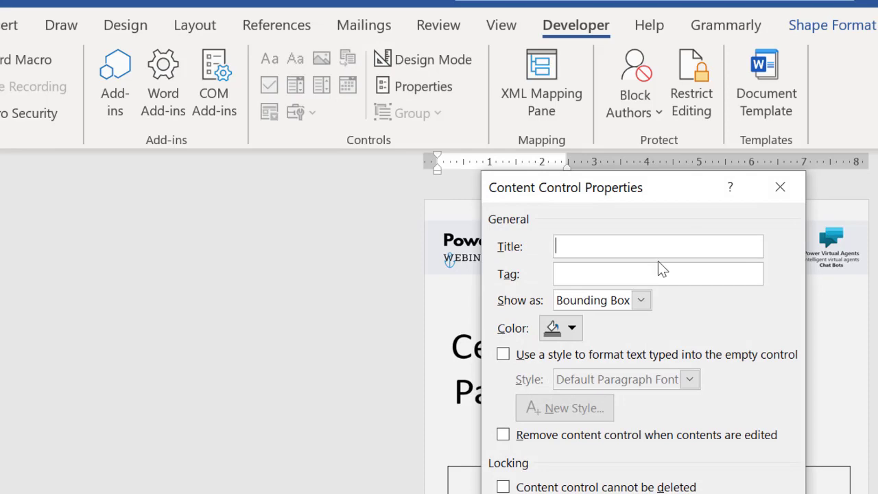
type("Date")
key("Tab")
type("Date")
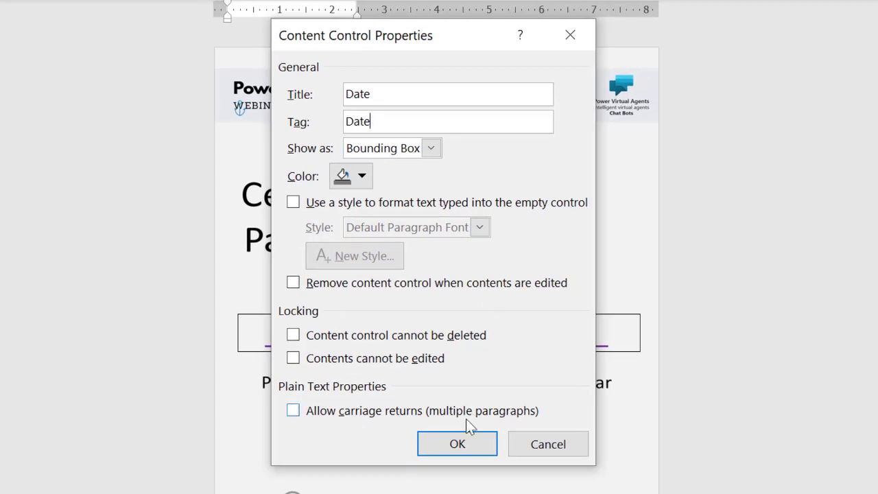
left_click(460, 442)
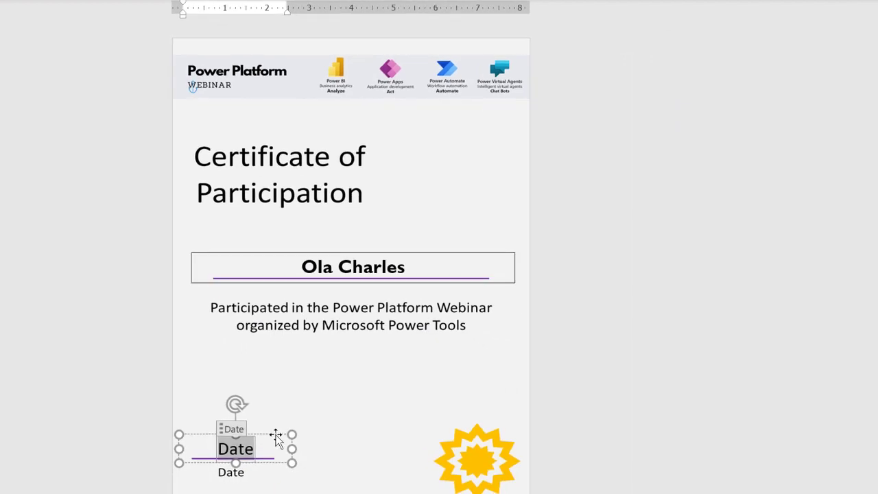
Inspect the name box's formatting and shape options, then return to the basic formatting ribbon.
left_click(408, 253)
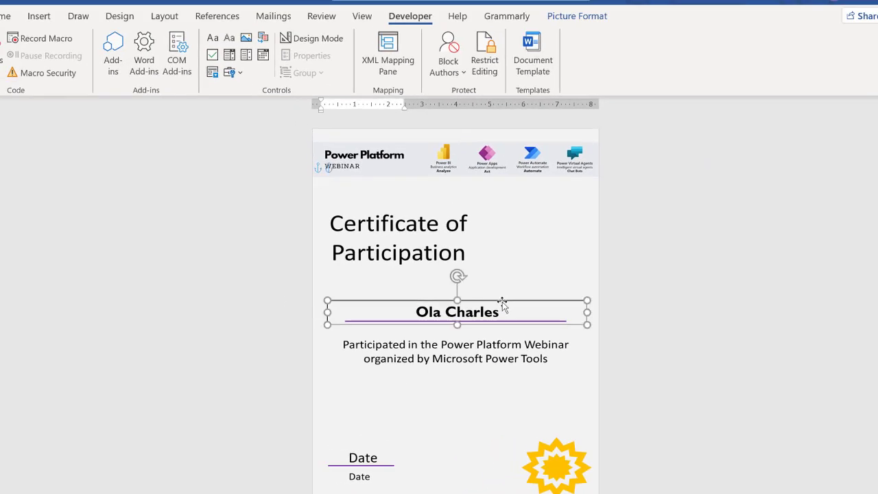
left_click(5, 18)
left_click(575, 18)
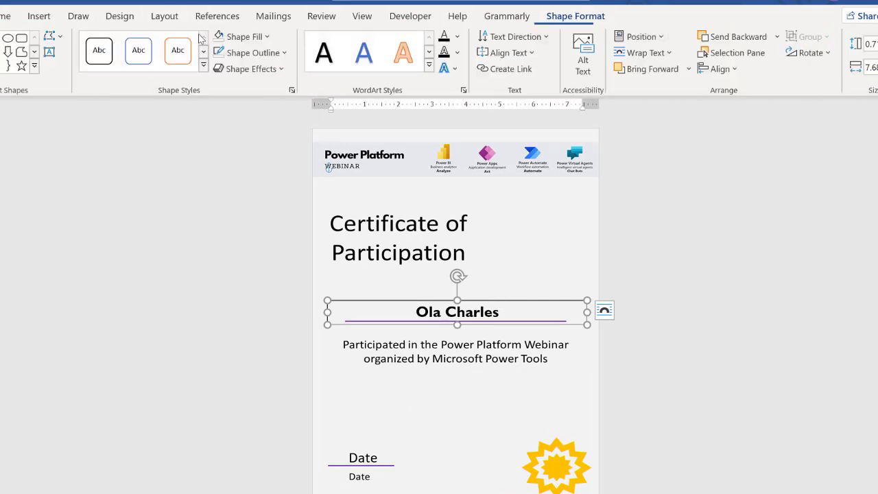
left_click(634, 279)
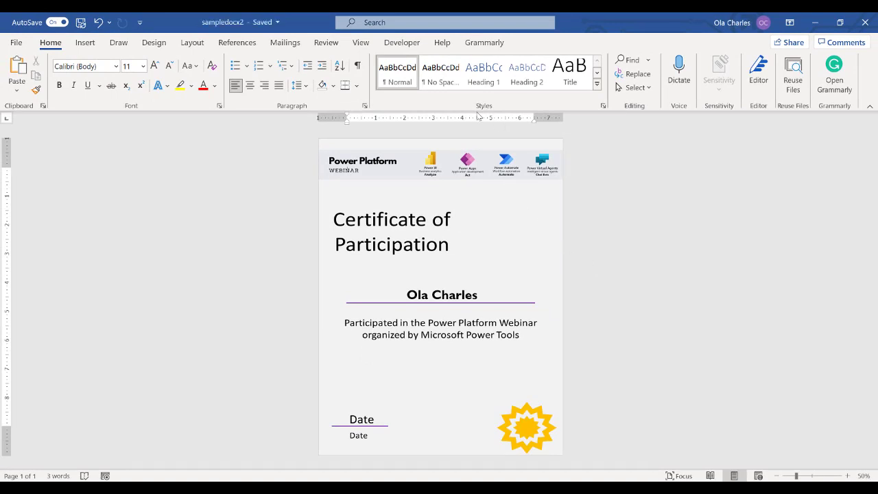
left_click(405, 43)
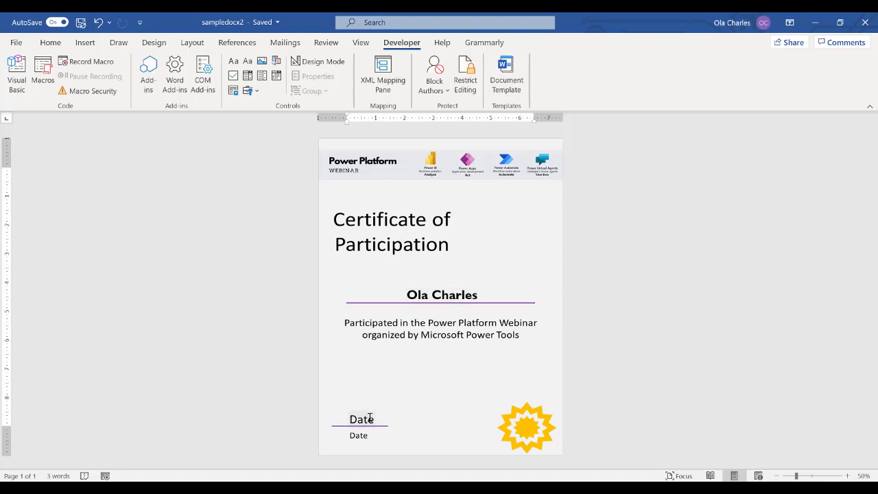
left_click(52, 43)
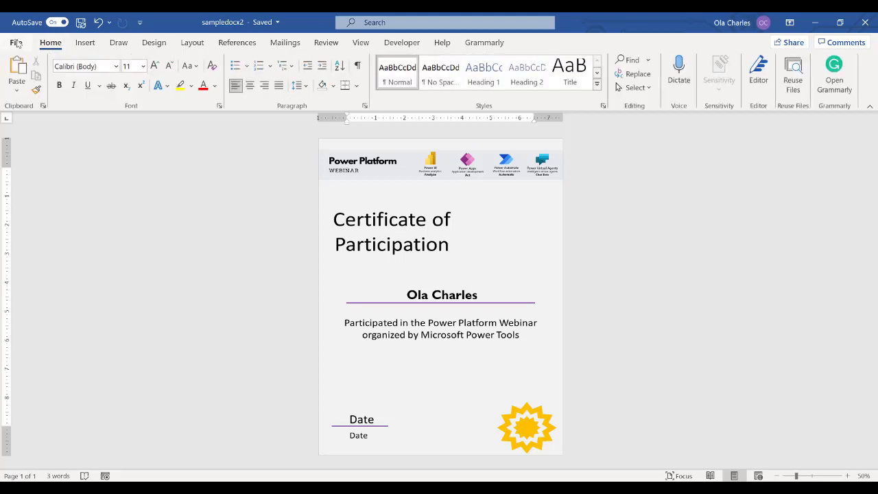
Save a copy of the template to OneDrive named 'certificate', then switch to Power Automate.
left_click(15, 43)
left_click(54, 182)
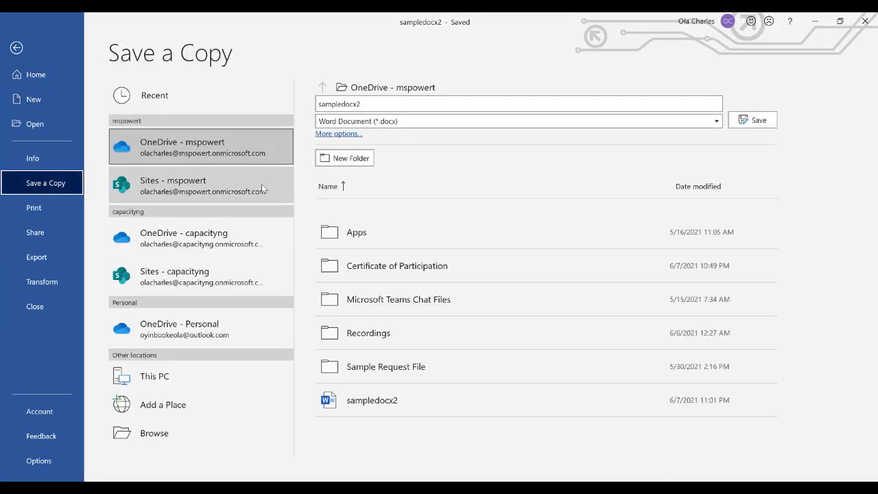
left_click(429, 100)
type("certificate")
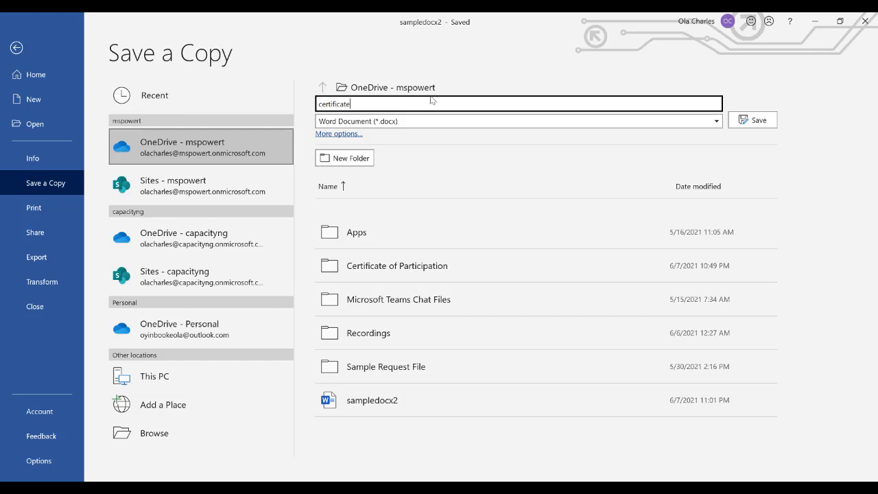
left_click(762, 123)
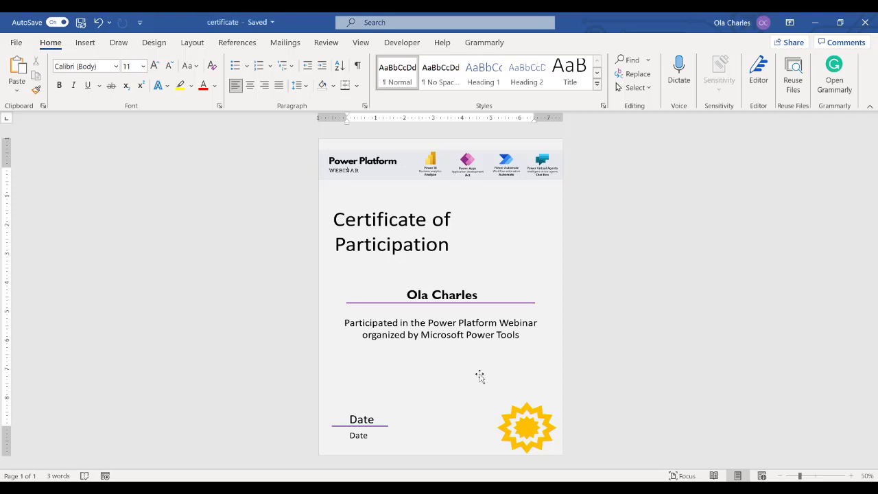
key("alt+Tab")
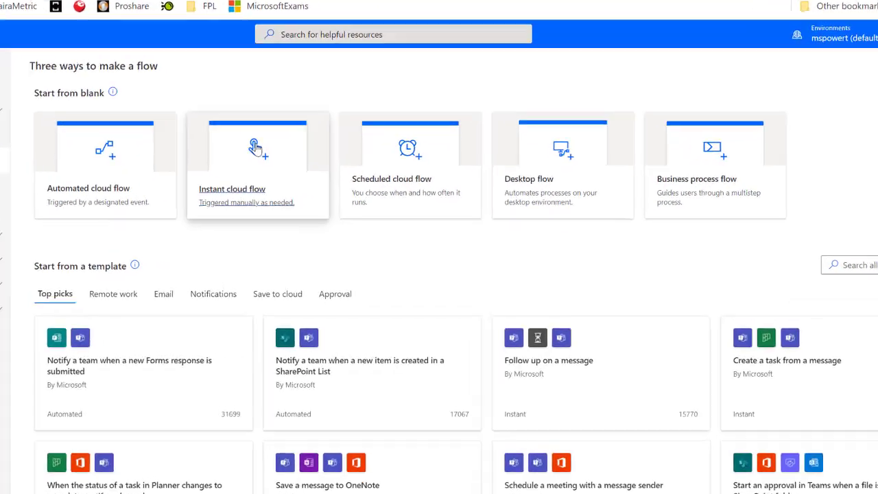
Create a manually triggered instant cloud flow named 'Generate Certificate'.
left_click(295, 177)
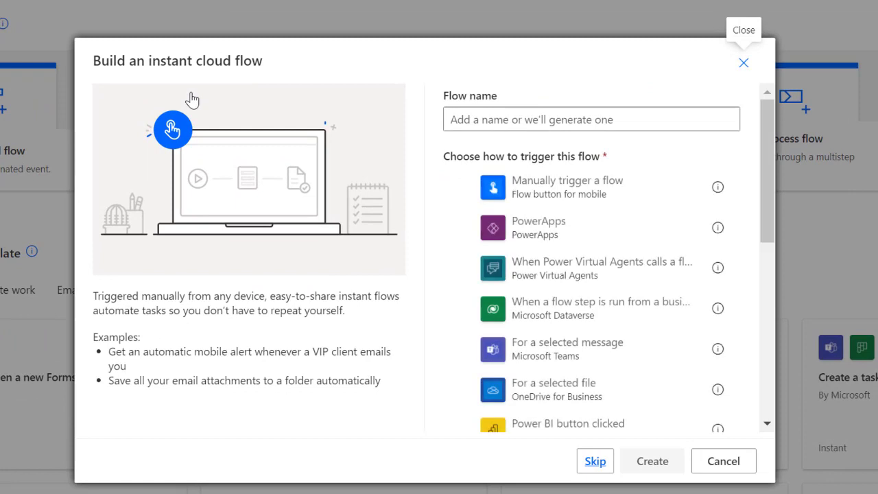
left_click(569, 187)
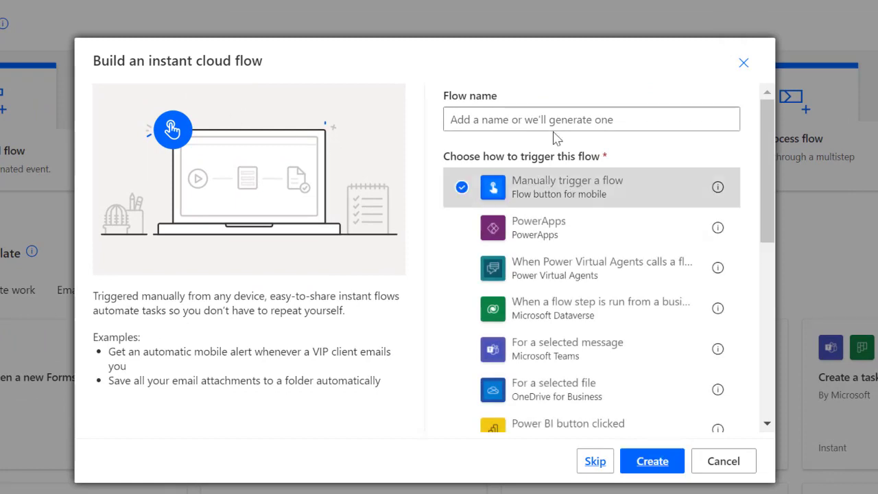
left_click(555, 119)
type("Generat")
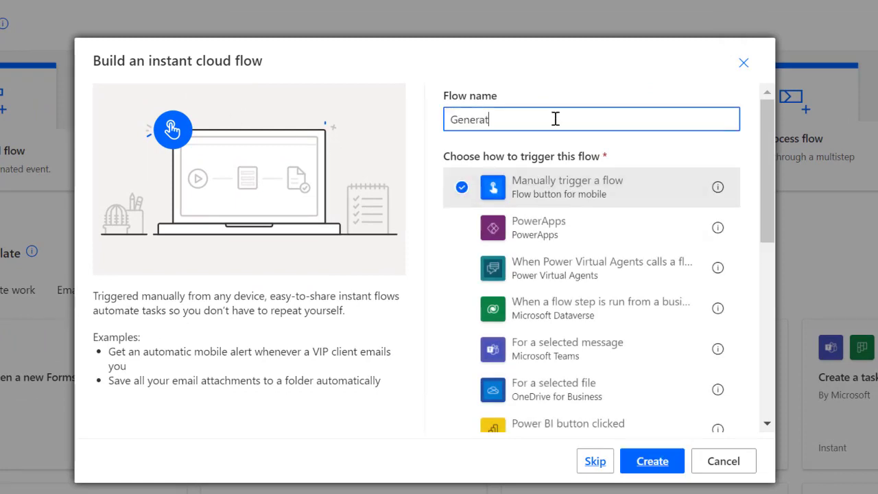
type("e Certificate")
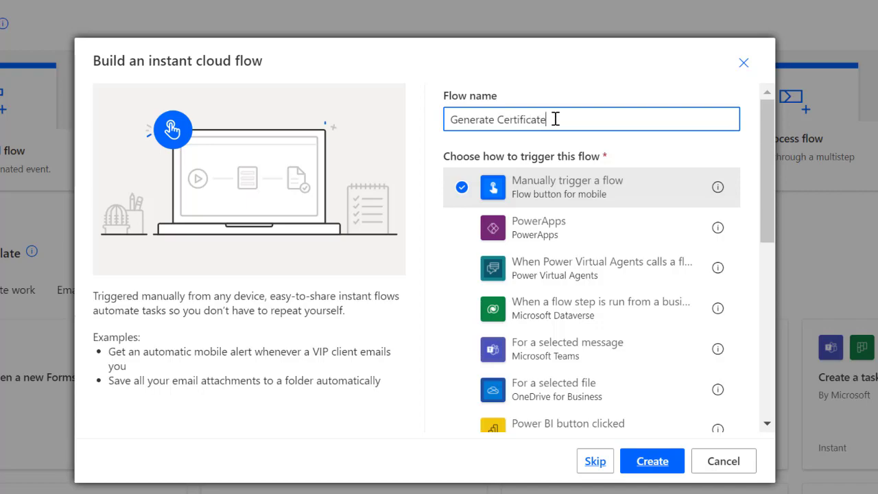
left_click(657, 466)
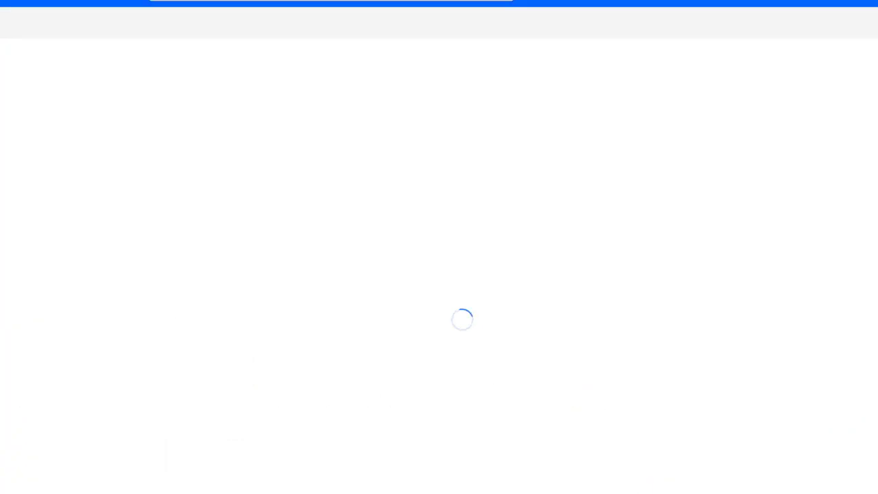
Add the Populate a Microsoft Word template action and start its free 90-day premium trial.
left_click(409, 137)
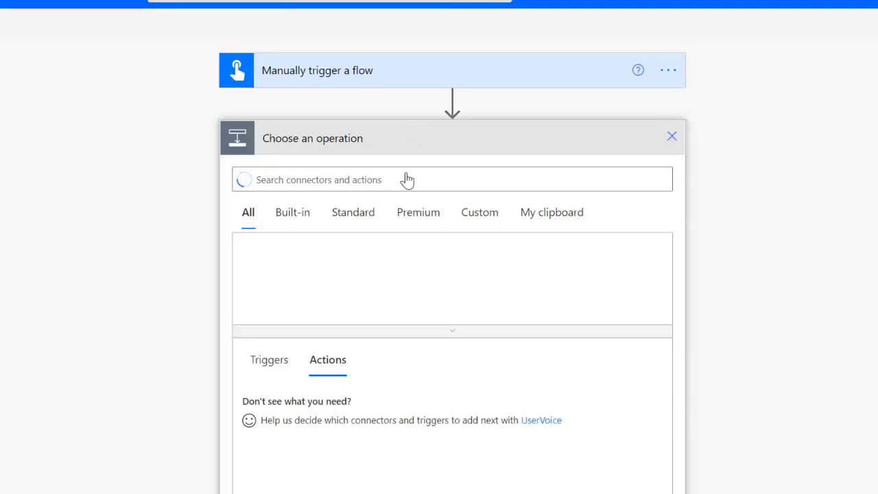
type("populate")
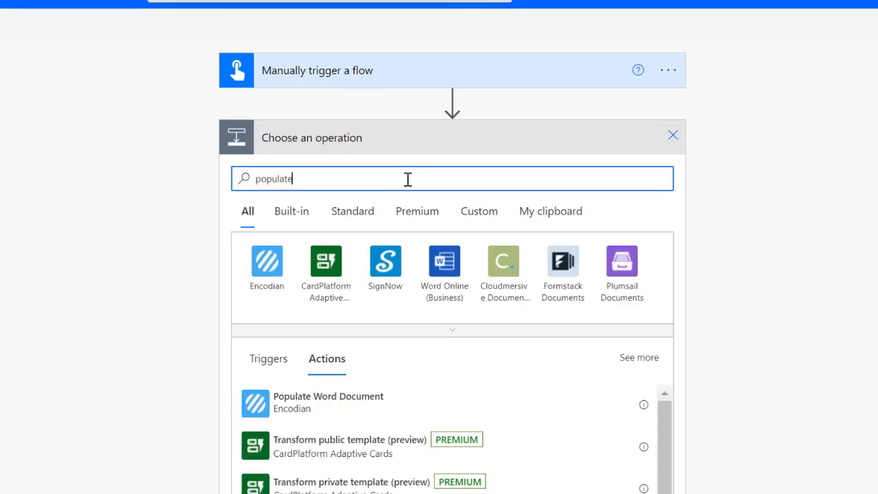
type(" word do")
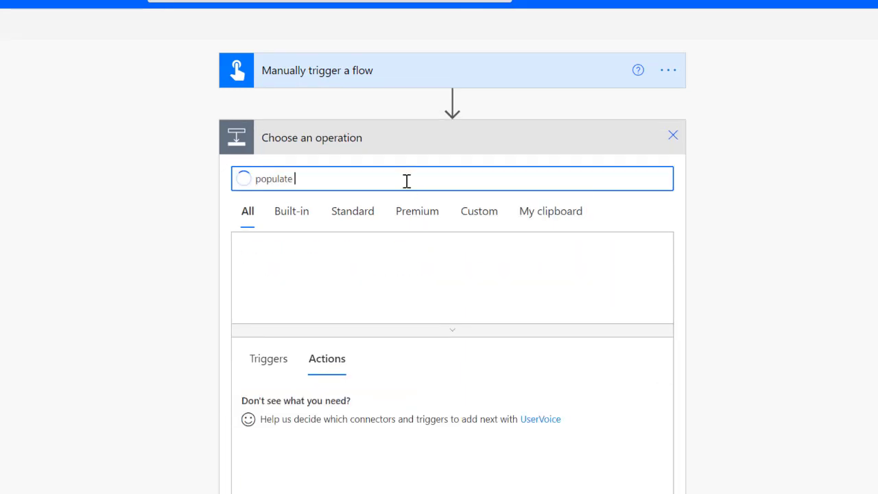
type("c")
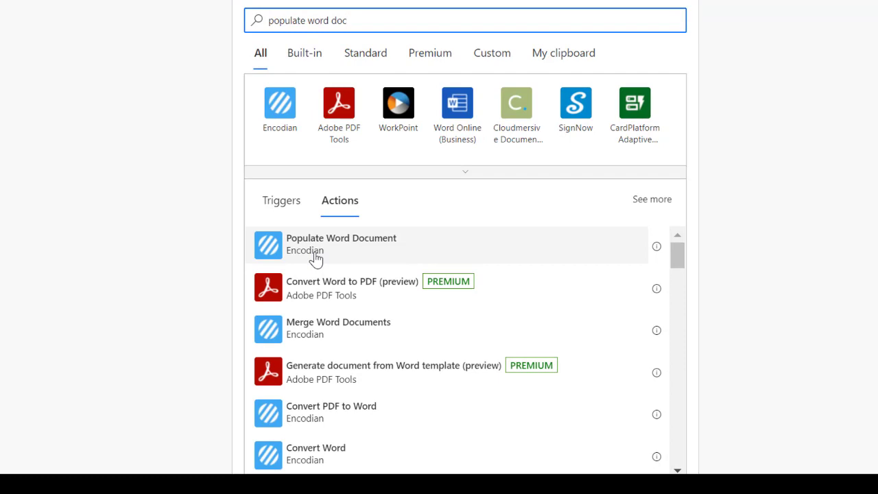
scroll(356, 274, "down", 2)
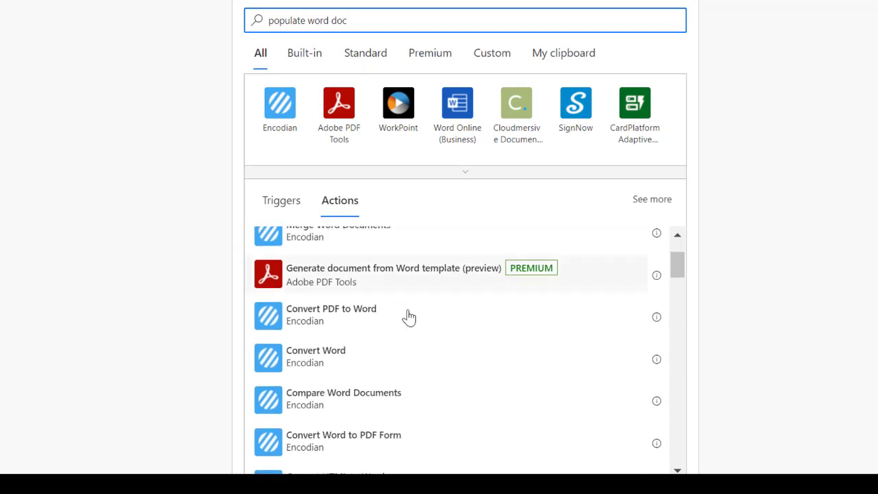
scroll(419, 325, "down", 4)
scroll(377, 349, "down", 2)
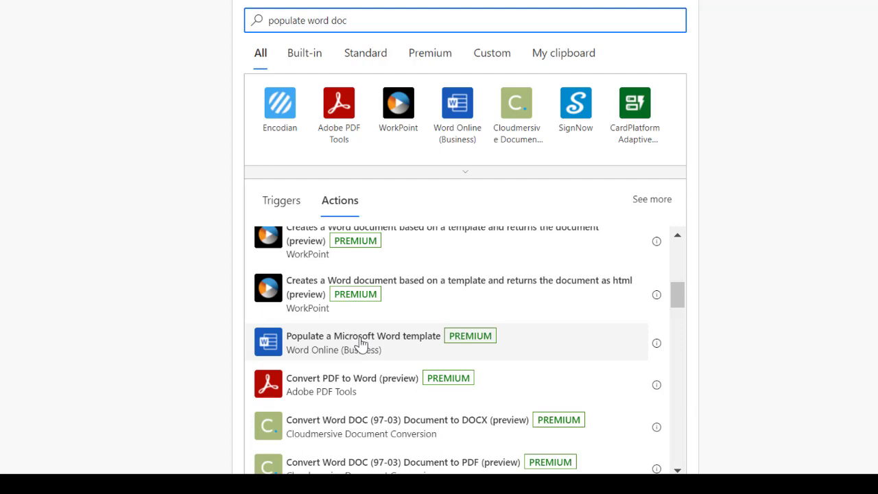
left_click(362, 344)
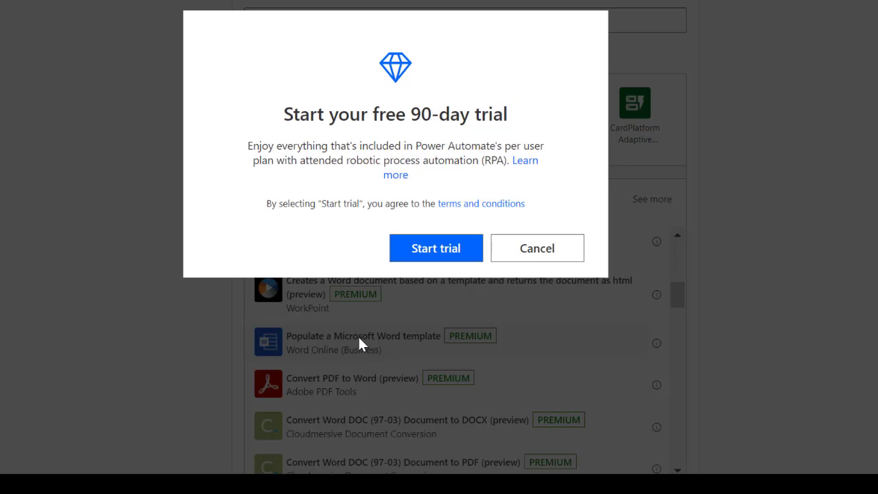
left_click(437, 248)
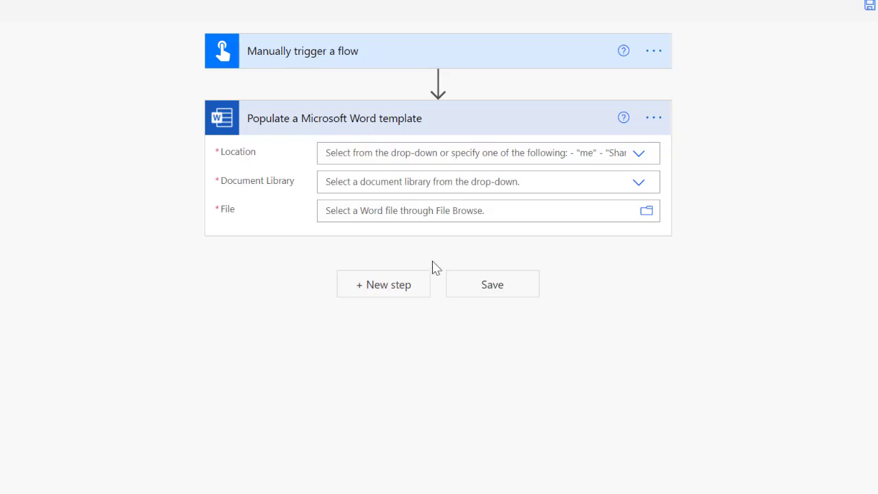
Set the template to certificate.docx in the OneDrive library of OneDrive for Business.
left_click(639, 163)
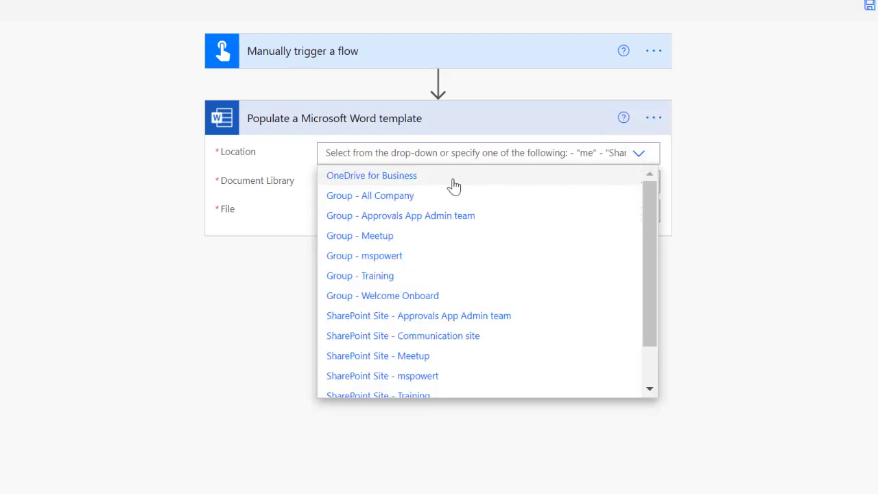
left_click(414, 175)
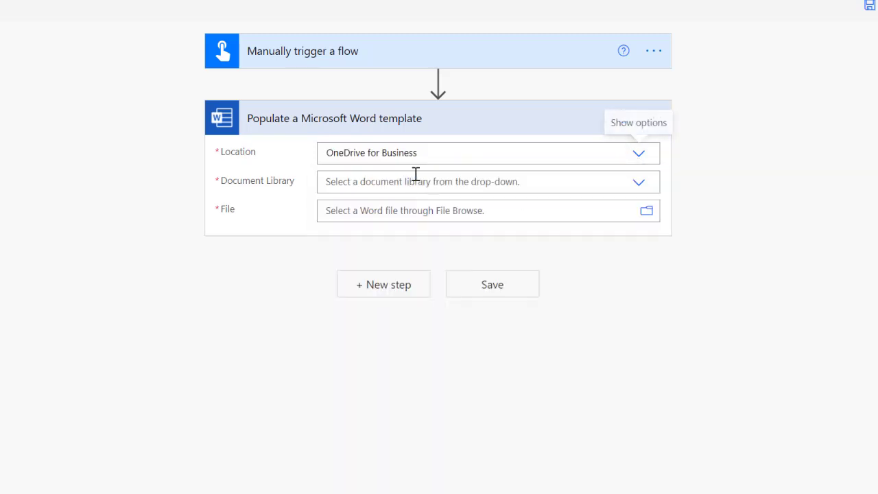
left_click(632, 197)
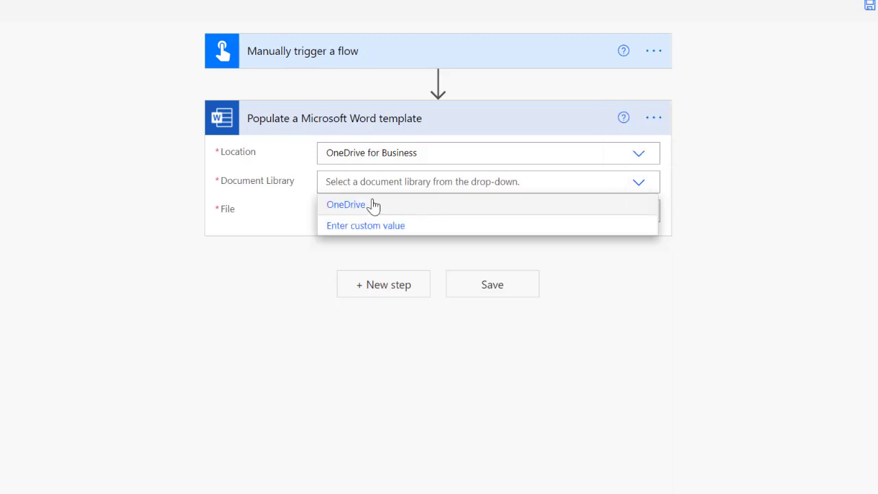
left_click(370, 204)
left_click(646, 211)
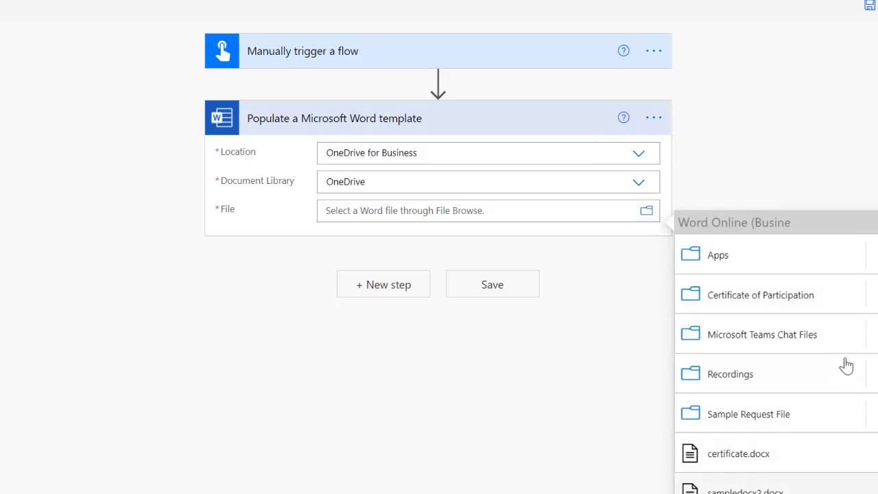
left_click(745, 458)
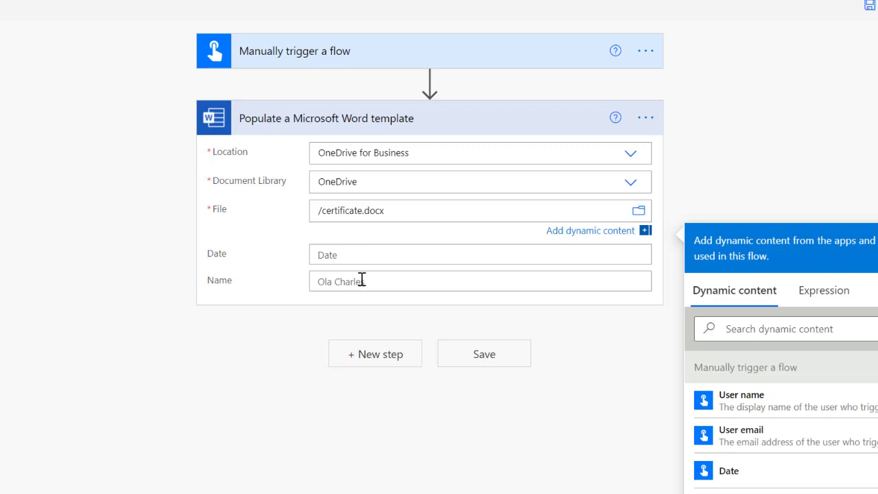
left_click(352, 255)
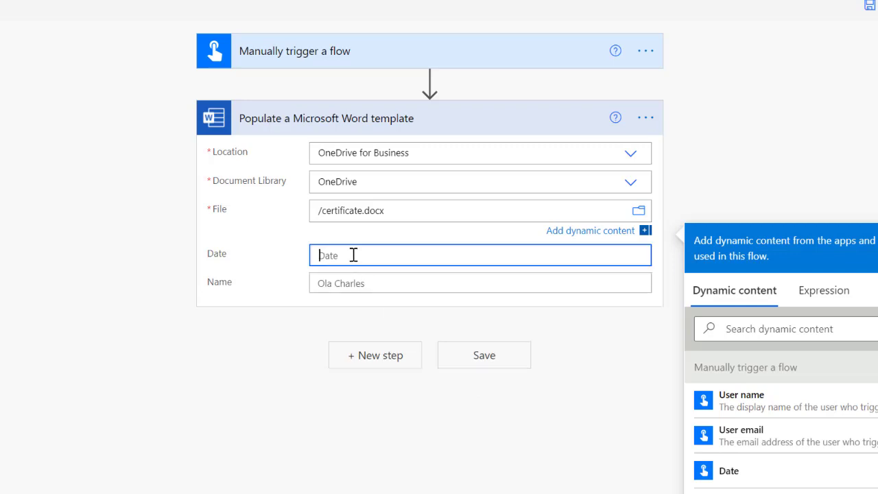
Fill the Date field with the expression utcNow('dd/MM/yyyy').
left_click(824, 321)
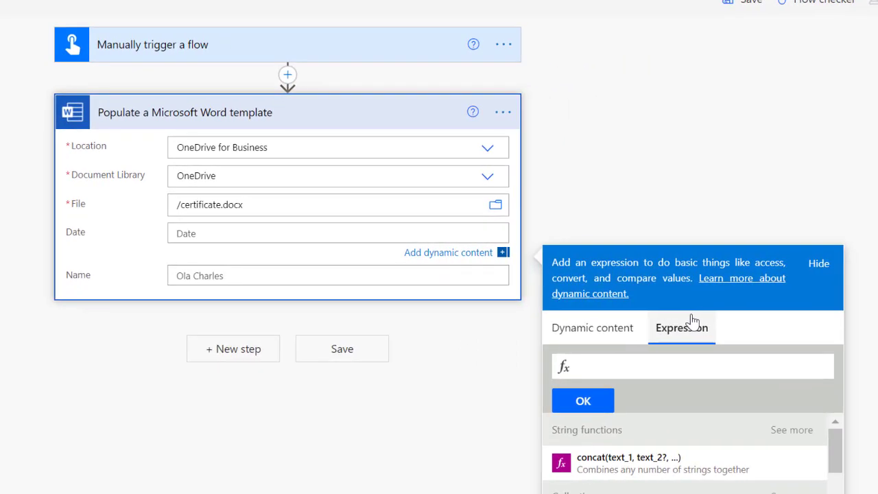
type("utcNow()")
type("'")
type("dd/MM/")
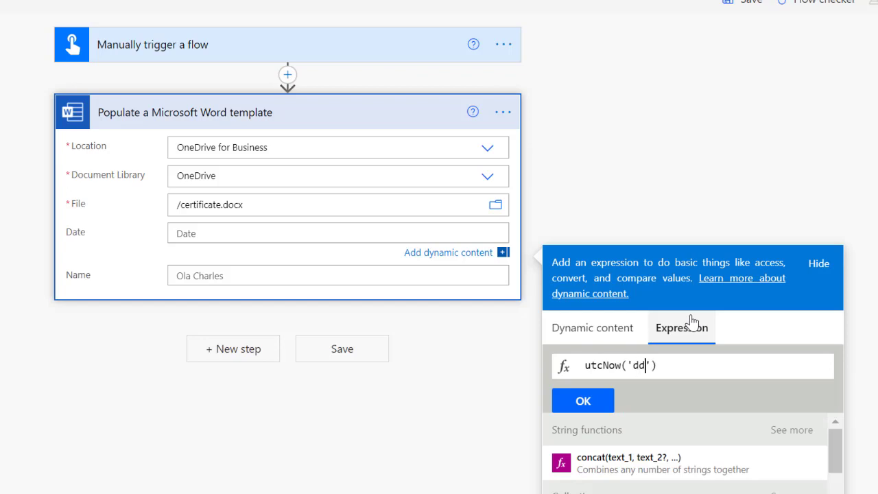
type("yyyy")
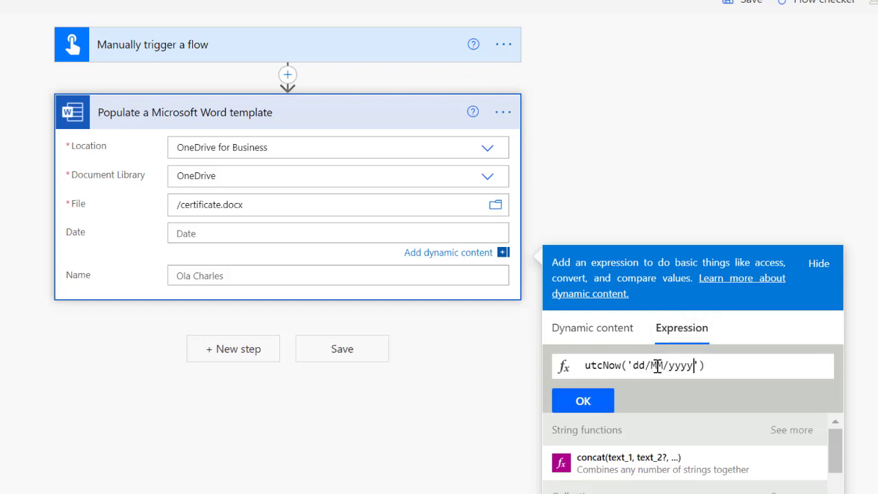
left_click(604, 402)
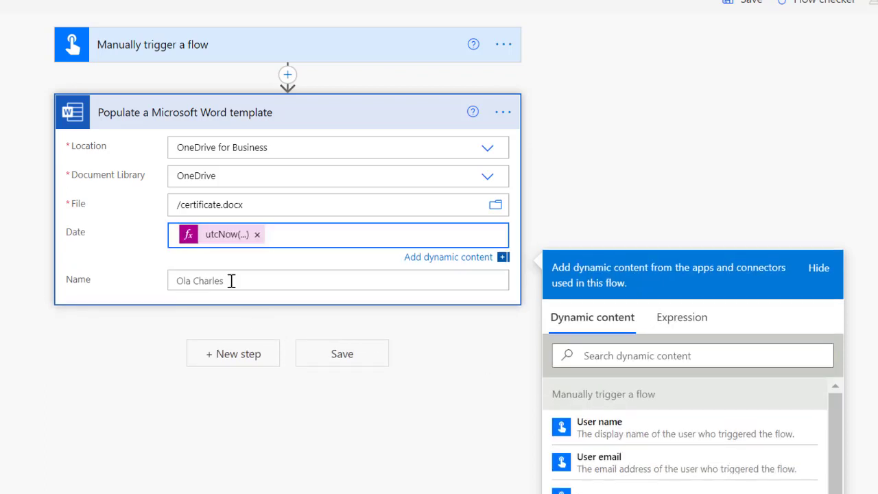
left_click(261, 43)
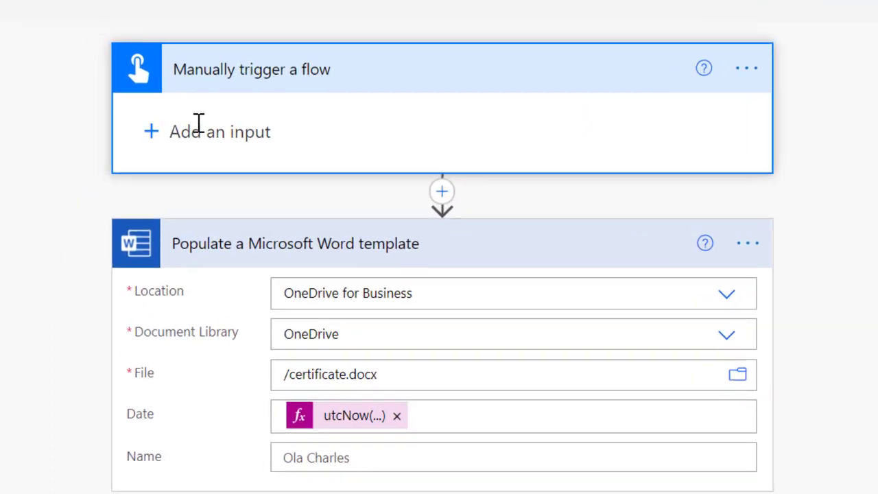
Add a text input called 'Name' to the manual trigger.
left_click(199, 125)
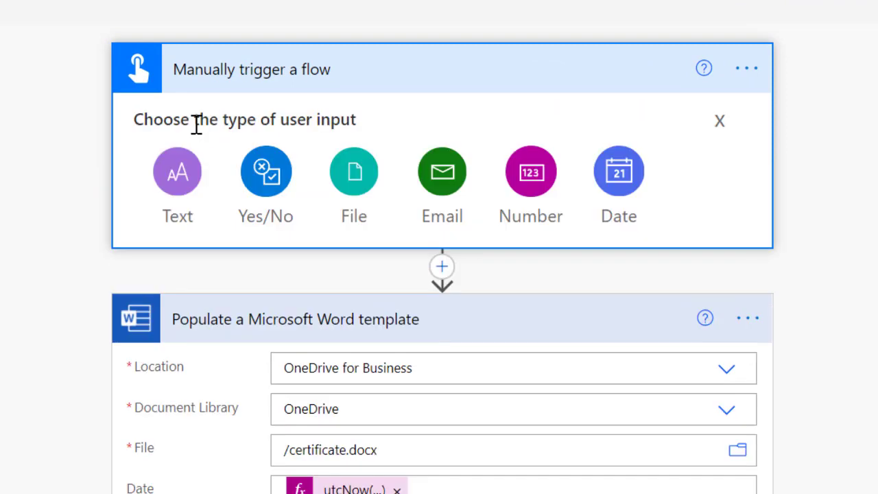
left_click(180, 176)
left_click(213, 125)
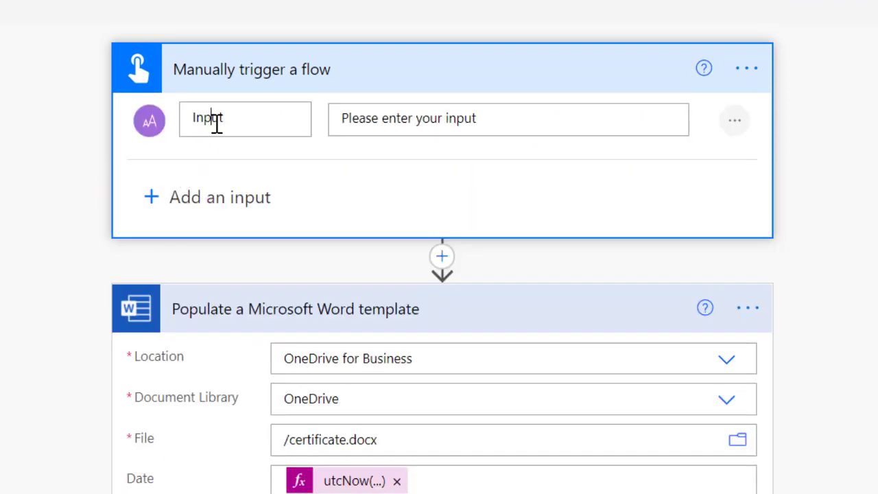
type("Name")
Fill the template's Name field with the trigger's Name value and save the flow.
left_click(364, 405)
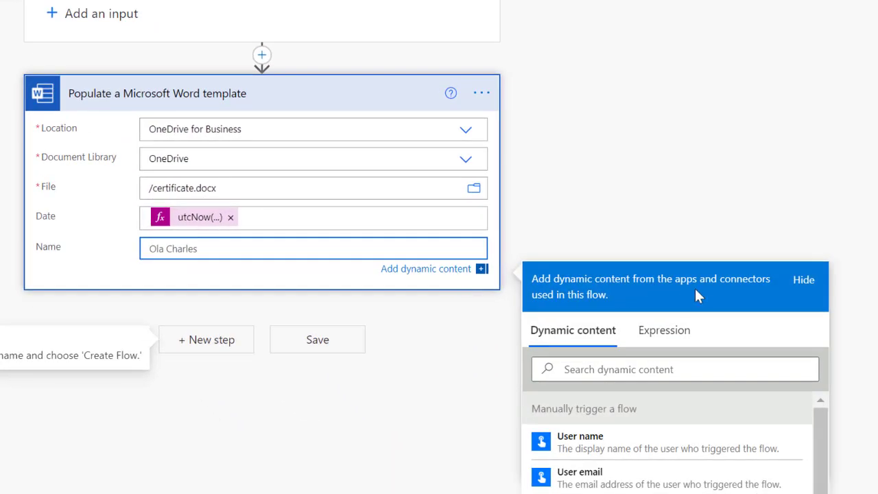
scroll(700, 288, "down", 1)
scroll(648, 408, "down", 3)
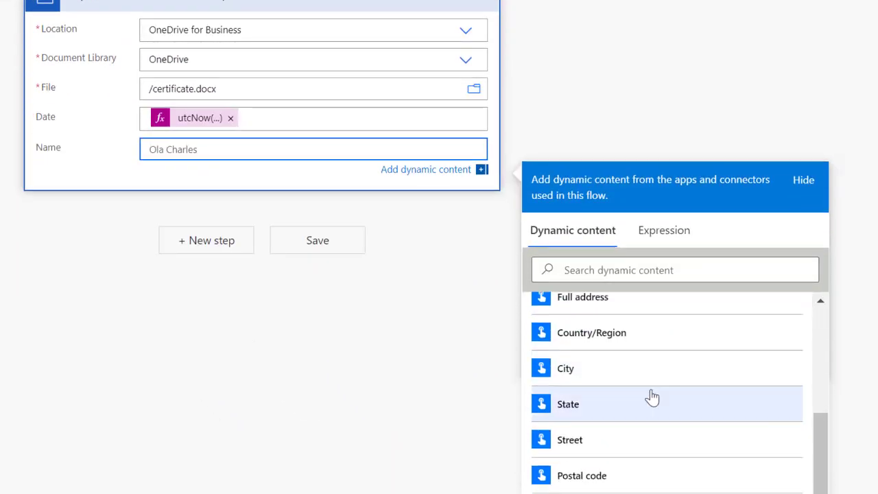
scroll(651, 397, "down", 1)
left_click(587, 410)
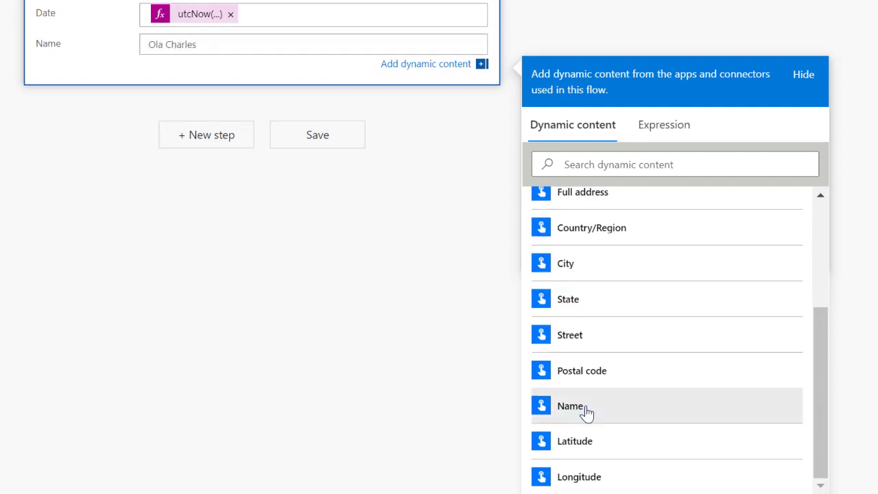
scroll(364, 282, "up", 2)
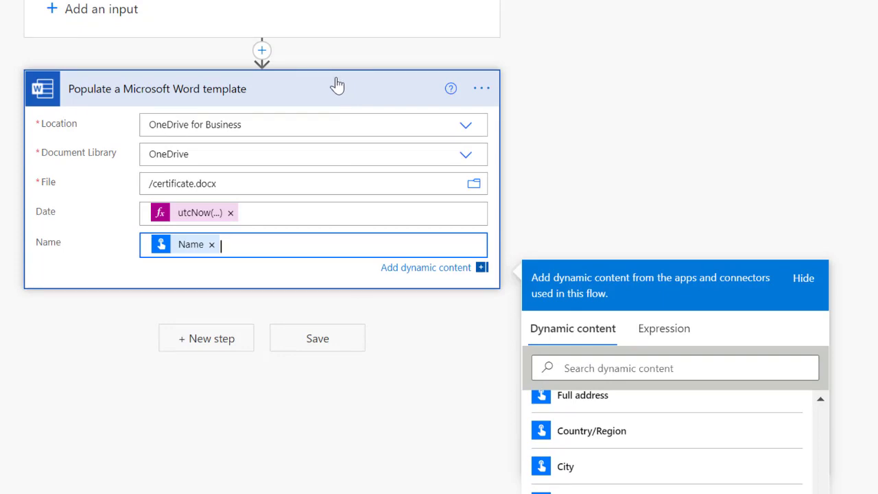
left_click(474, 381)
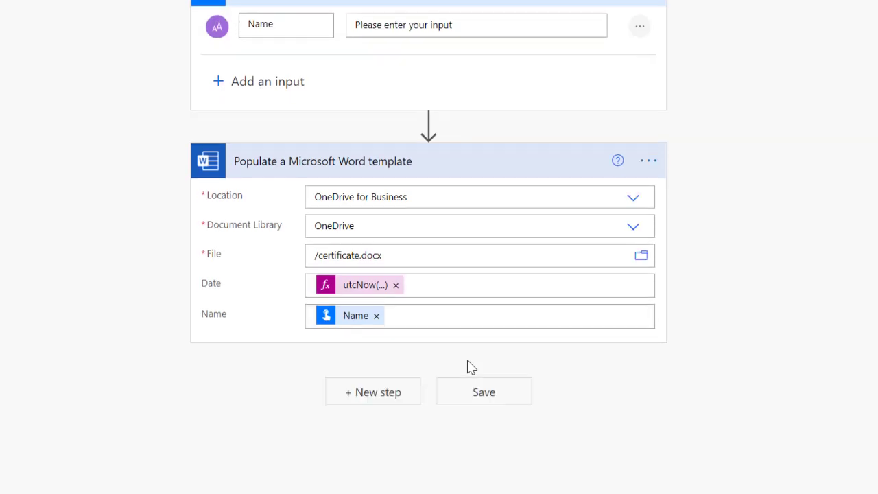
Add the OneDrive for Business Create file action after the Word template step.
left_click(384, 395)
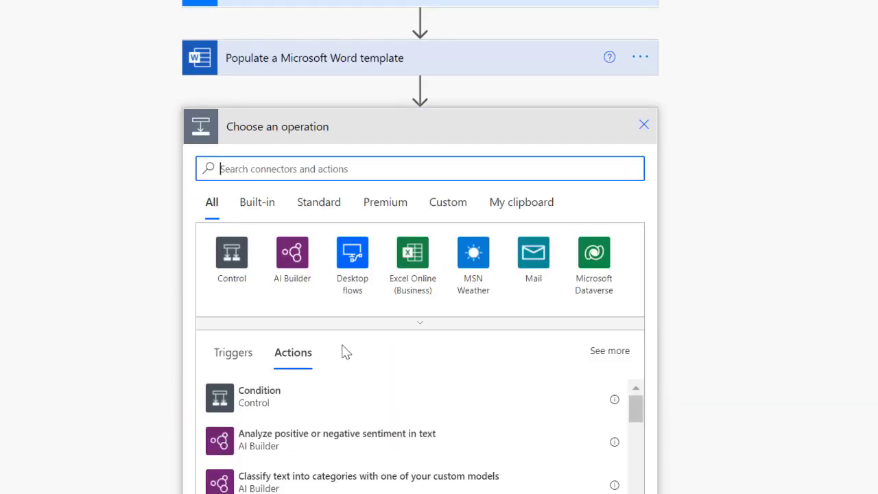
type("create")
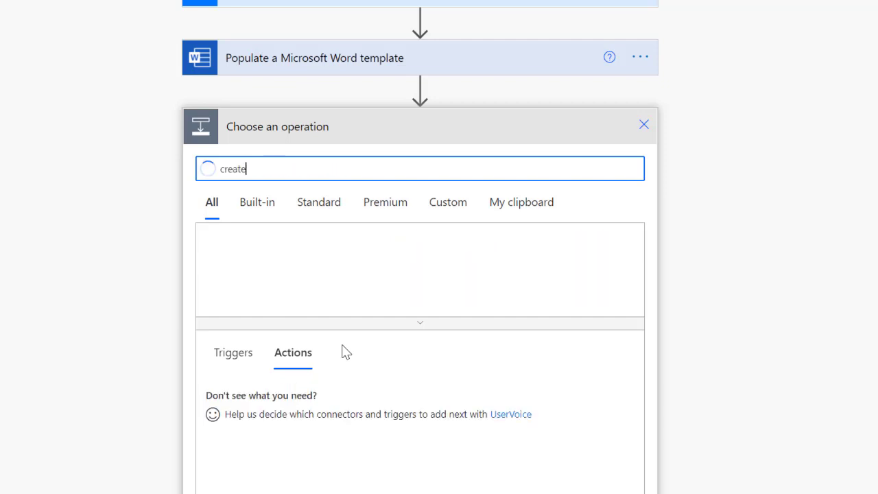
type(" a file")
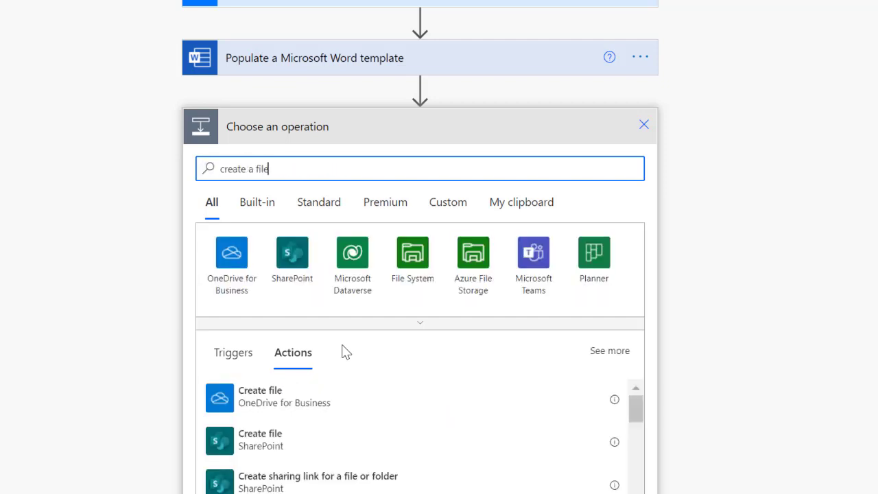
left_click(283, 403)
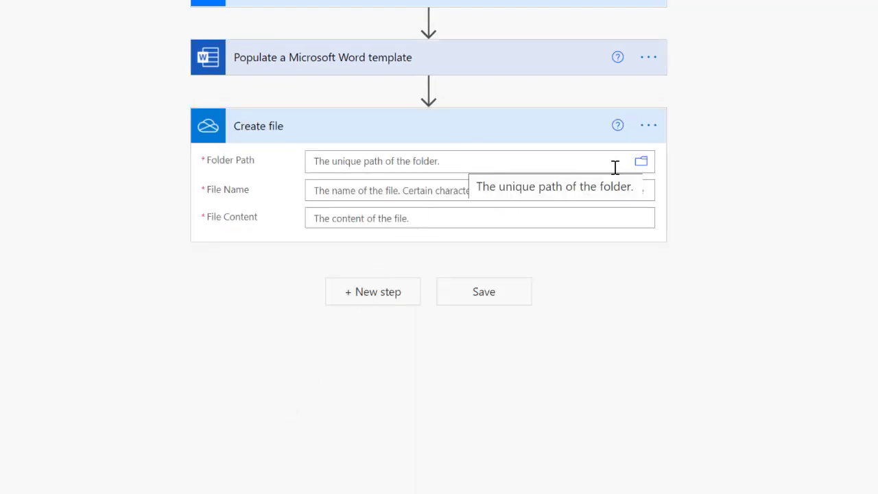
Save to the OneDrive root with file name Certificate_ plus the Name token plus .docx.
left_click(641, 163)
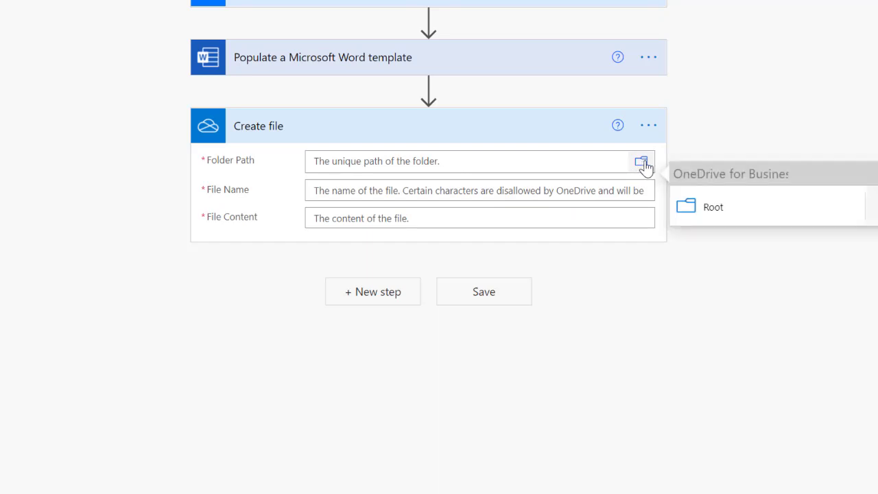
left_click(749, 206)
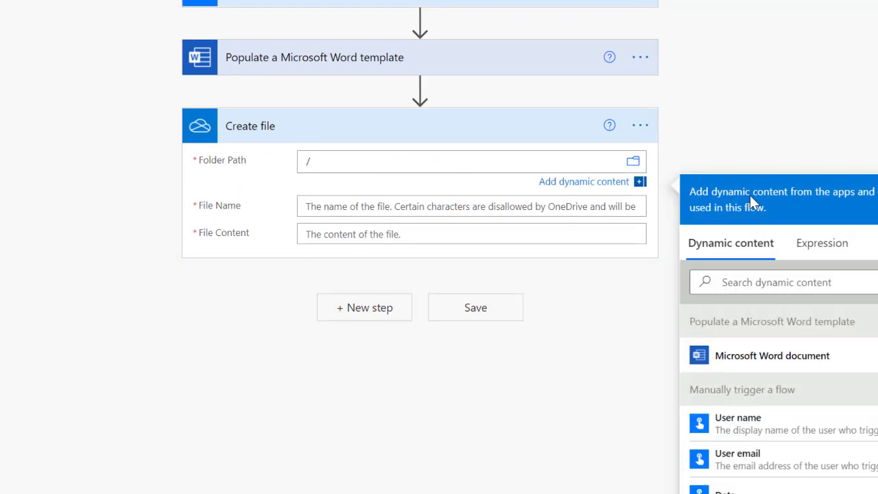
left_click(452, 205)
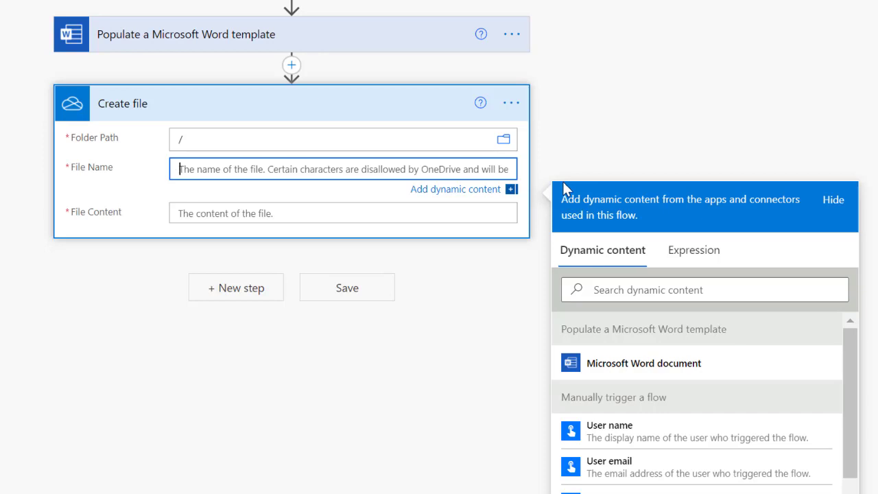
type("Certificate_")
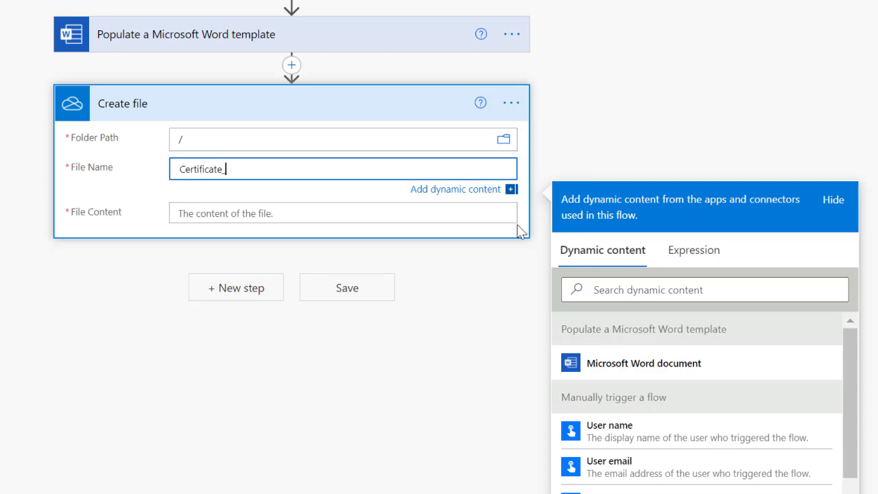
scroll(748, 456, "down", 3)
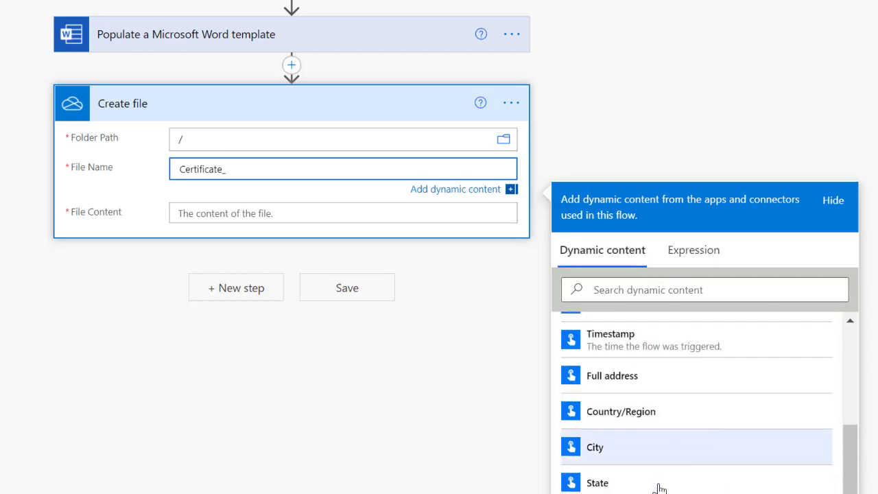
scroll(647, 419, "down", 1)
scroll(642, 468, "up", 3)
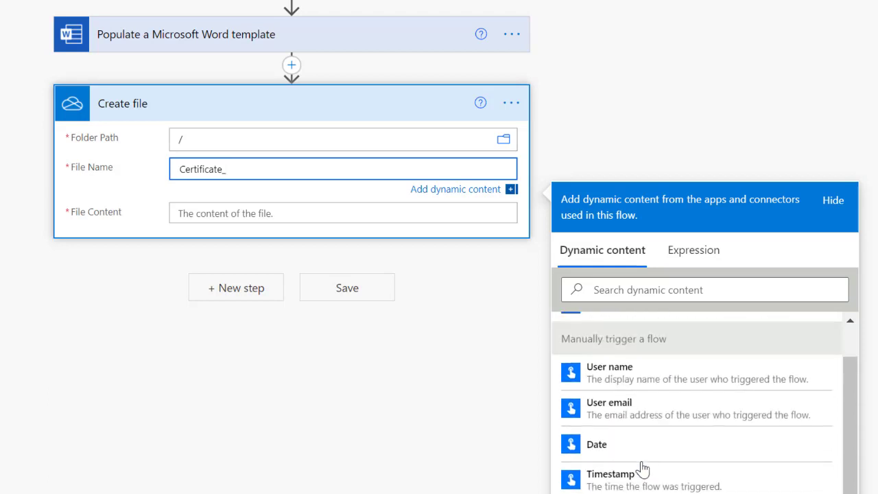
scroll(651, 425, "up", 3)
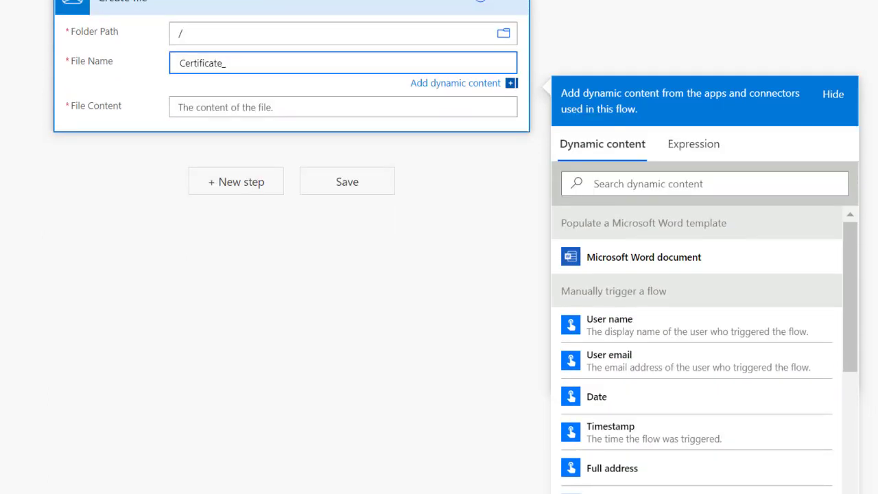
scroll(784, 333, "down", 3)
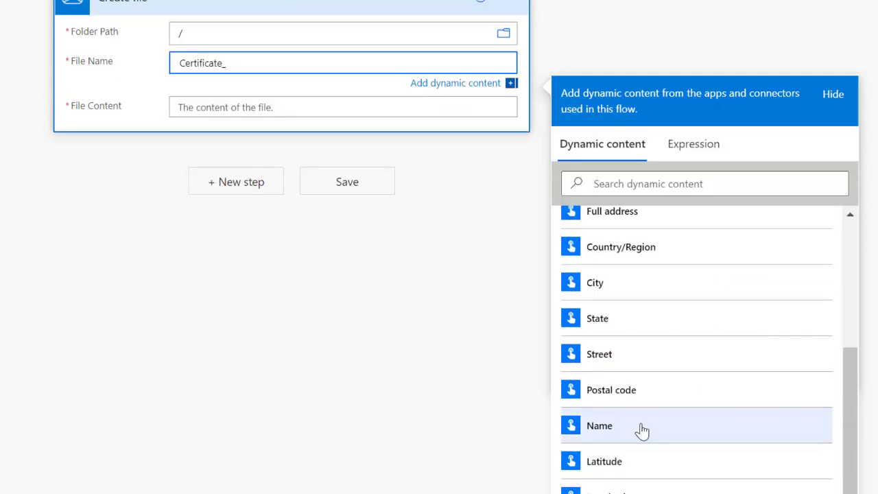
left_click(642, 430)
type(".do")
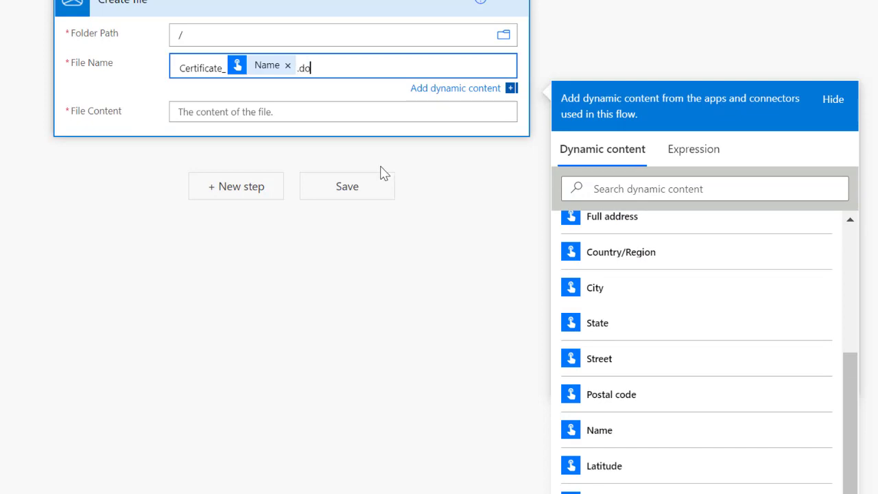
type("cx")
Use the populated Microsoft Word document as the file content.
left_click(314, 110)
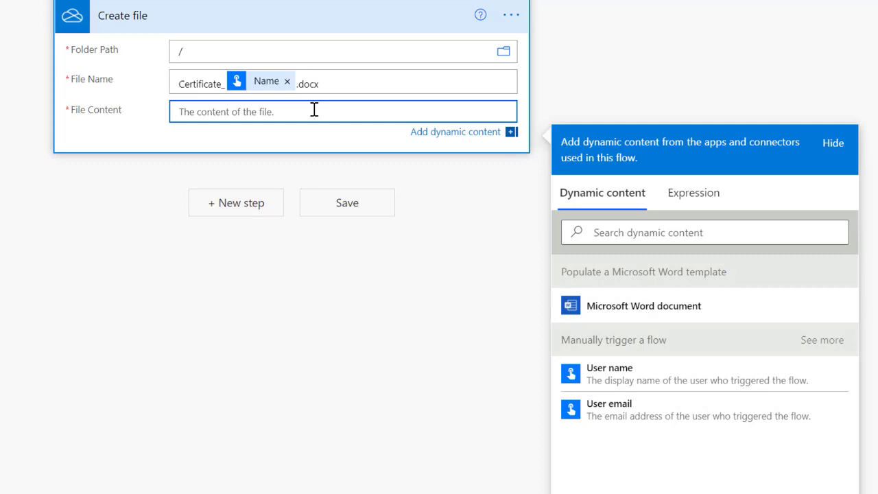
left_click(650, 314)
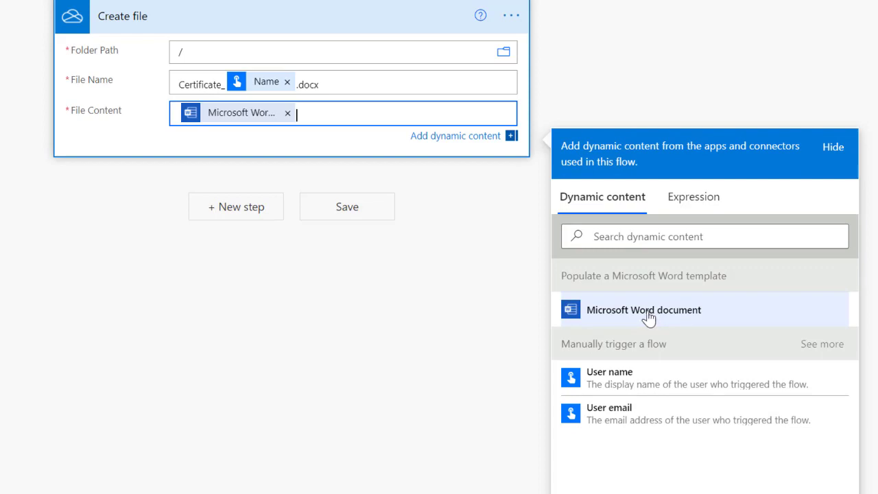
left_click(241, 209)
Add the OneDrive Convert file (preview) action by searching 'convert file'.
left_click(158, 126)
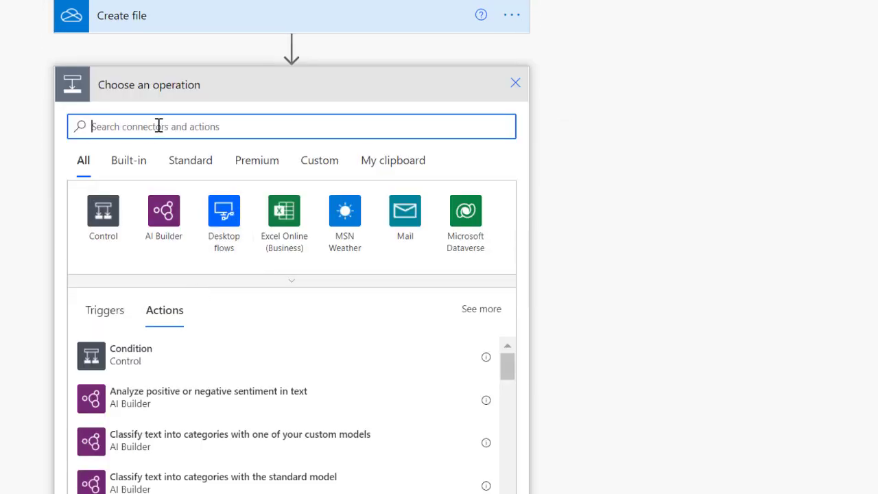
type("convert")
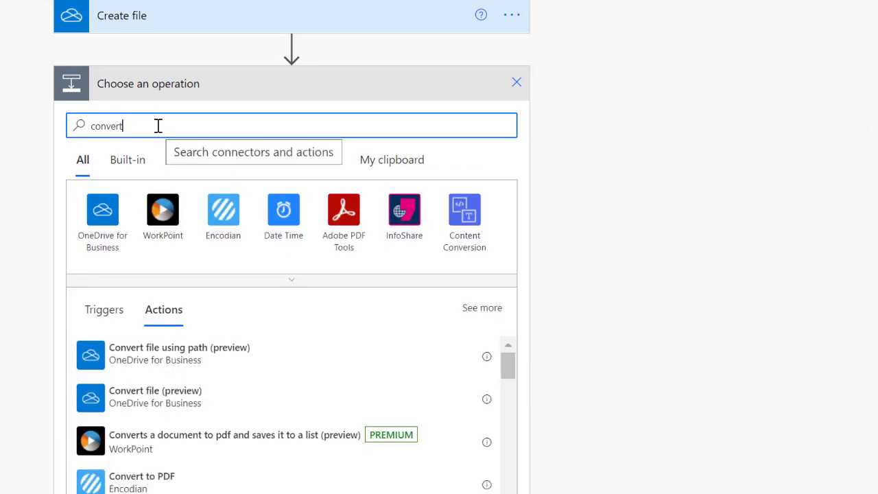
type(" a")
key("BackSpace")
key("BackSpace")
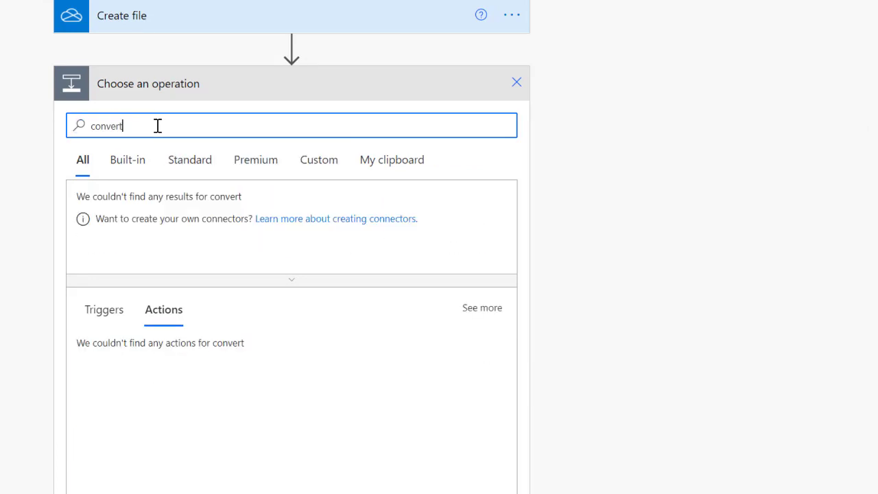
type("file")
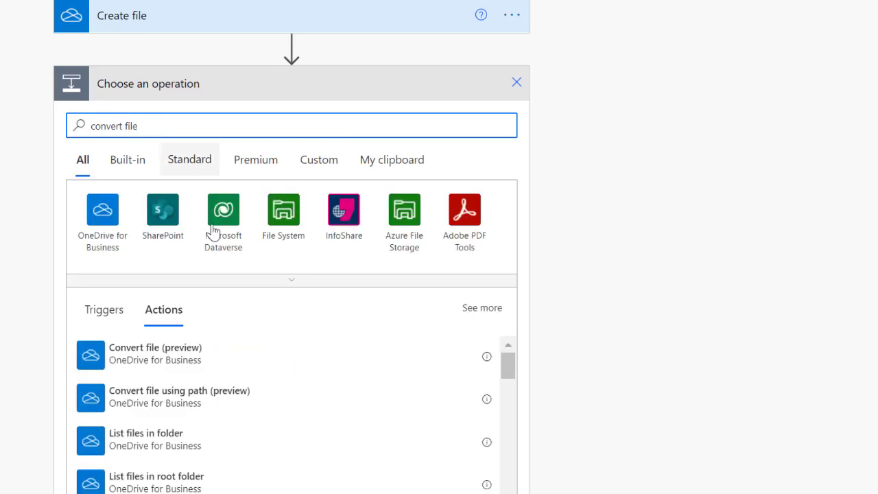
left_click(149, 352)
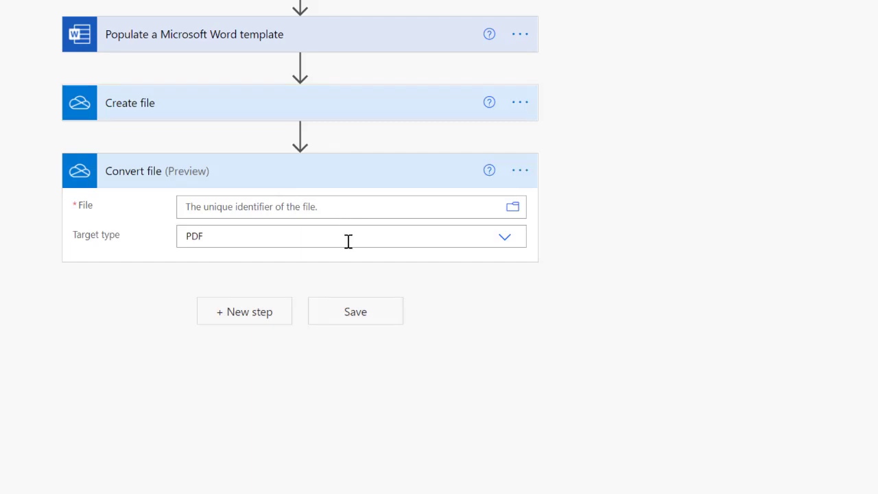
Keep PDF as the target type and convert the created file by its Id.
left_click(503, 239)
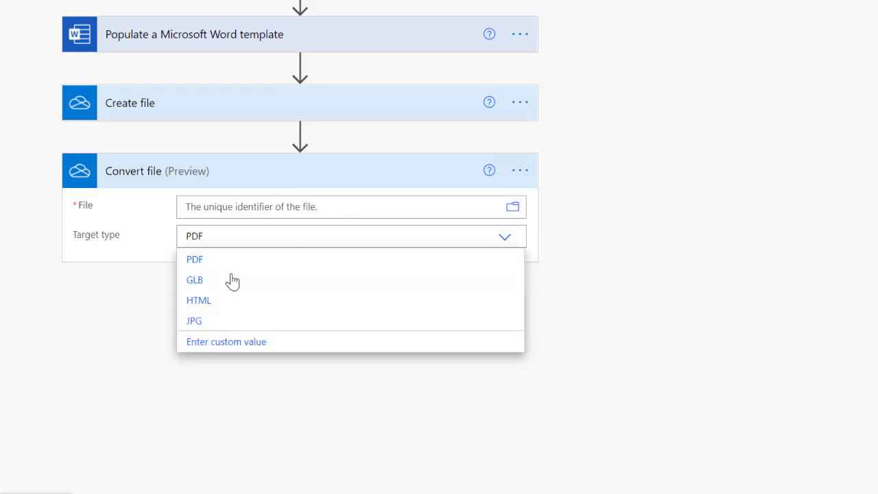
left_click(261, 207)
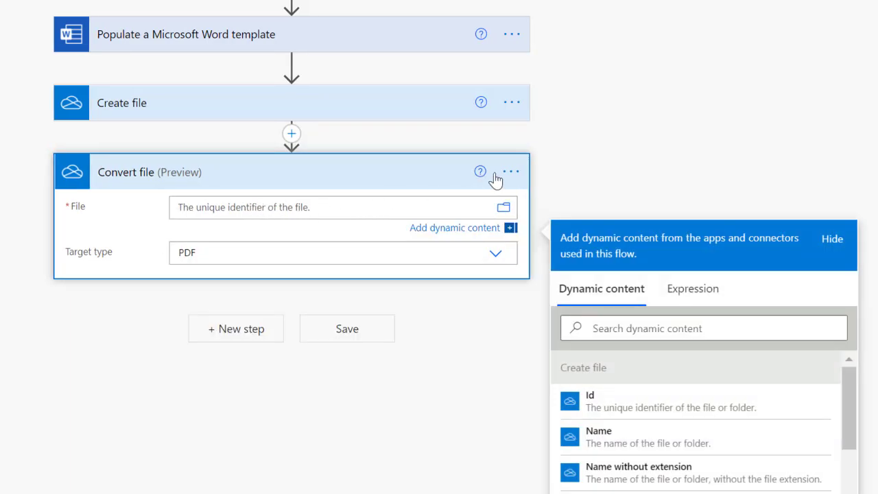
left_click(608, 405)
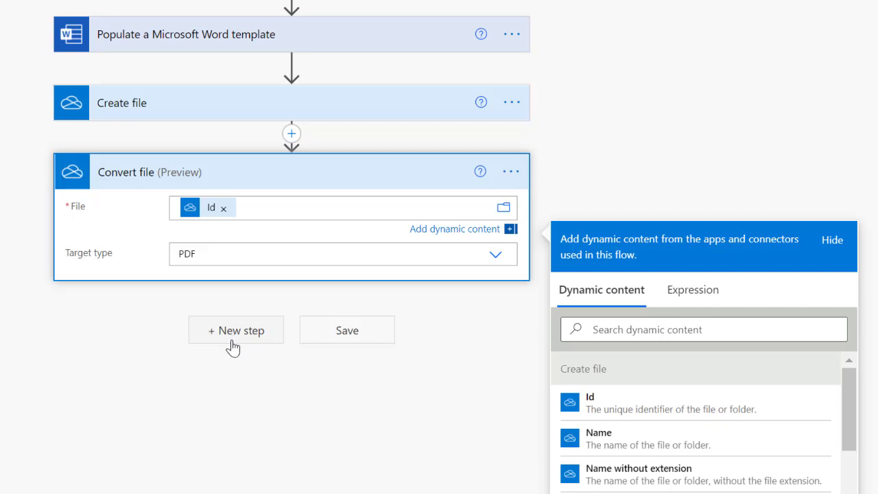
Add a OneDrive Create file step that saves into Root > Certificate of Participation.
left_click(233, 348)
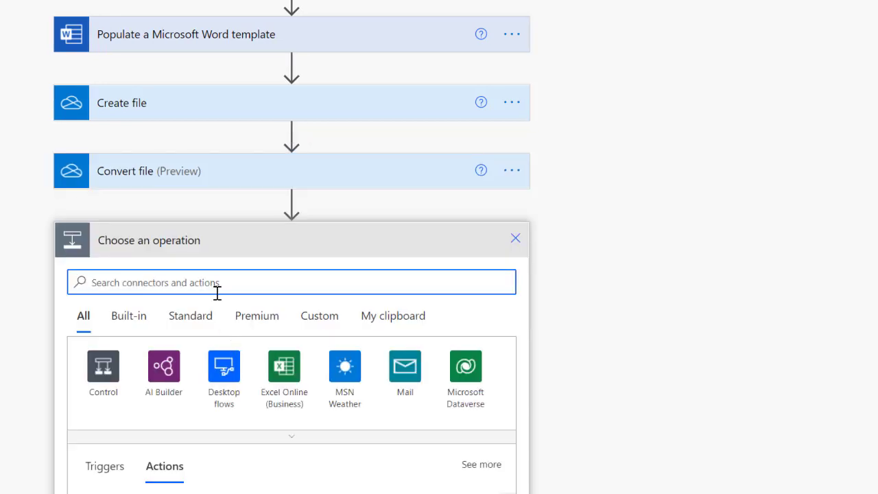
type("create")
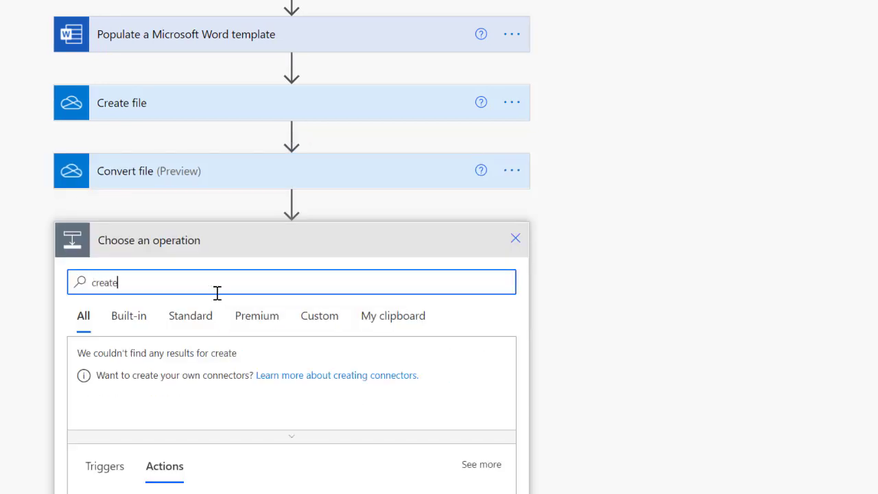
type(" file")
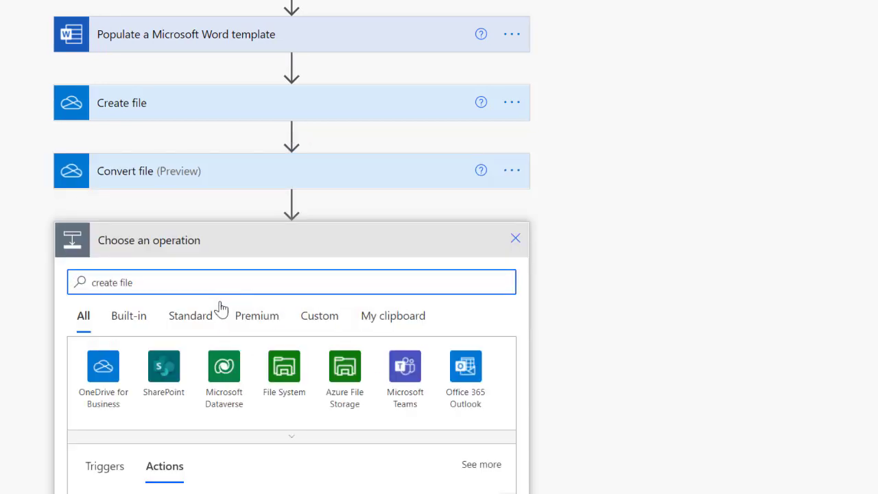
scroll(218, 358, "down", 4)
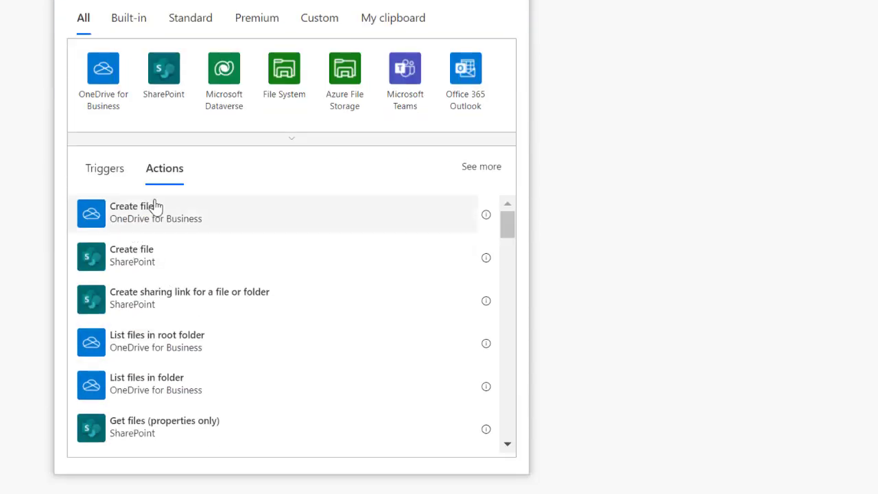
left_click(155, 206)
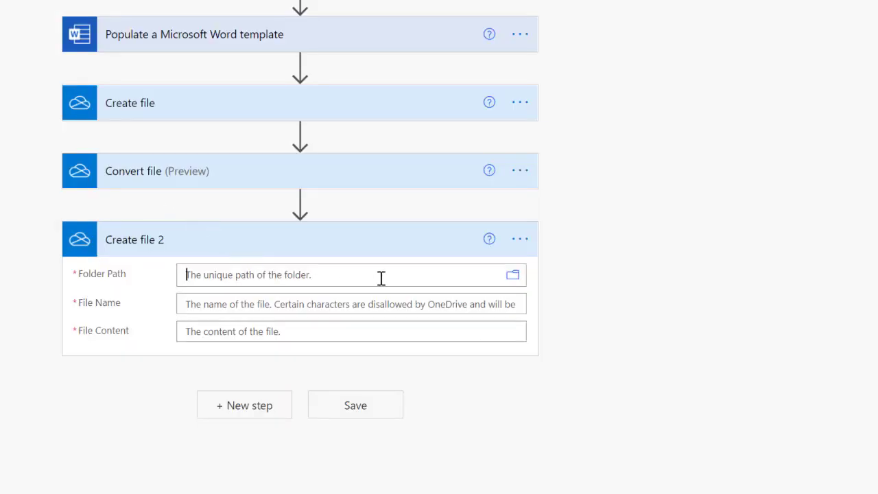
left_click(504, 276)
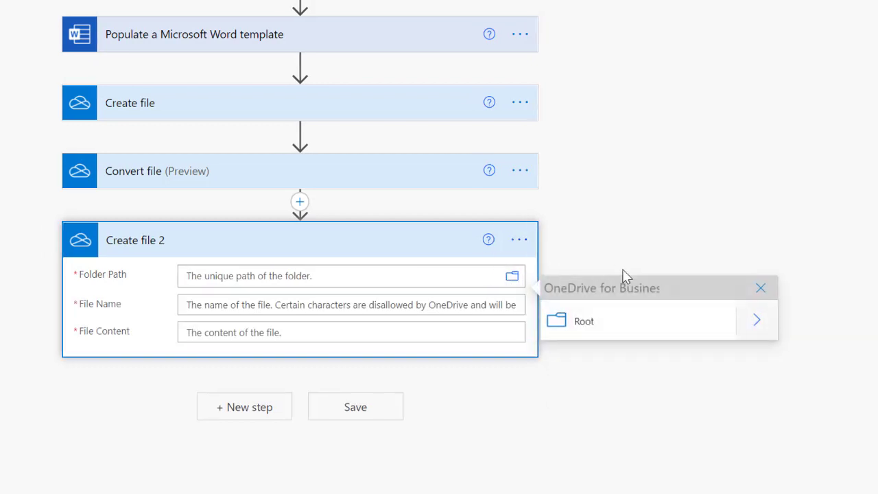
left_click(756, 324)
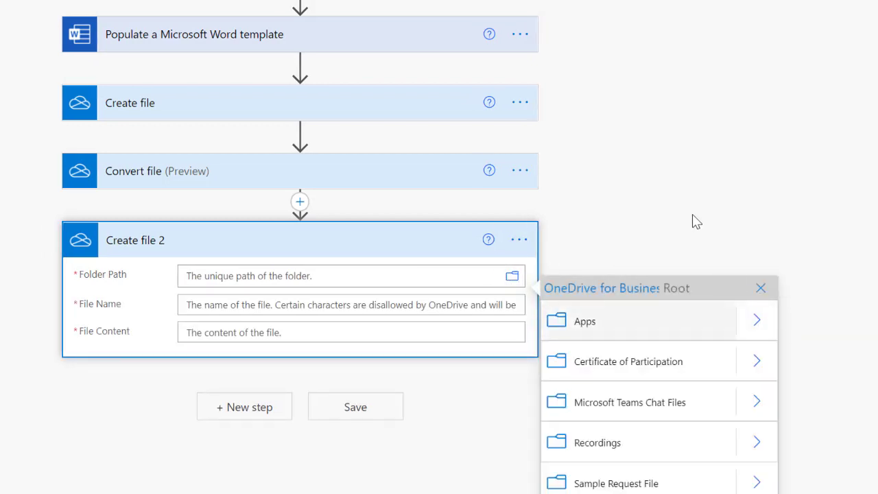
left_click(627, 371)
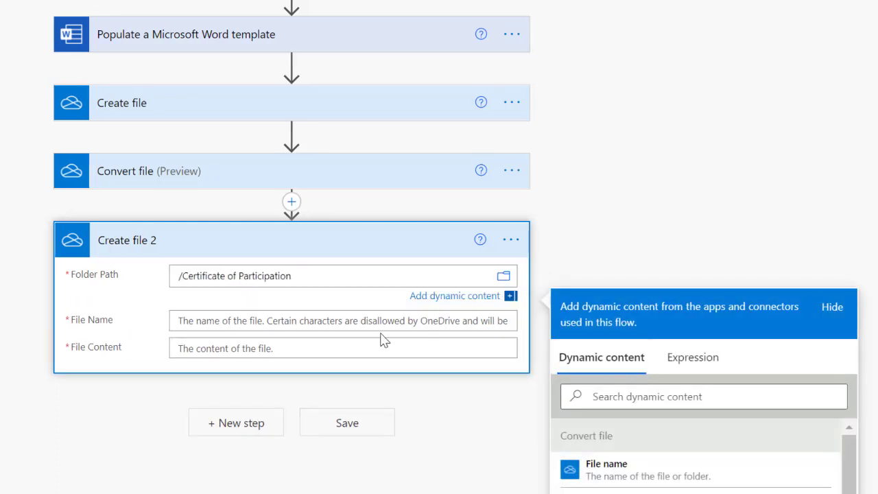
Set its File name and File content to the Convert file step's outputs.
left_click(300, 319)
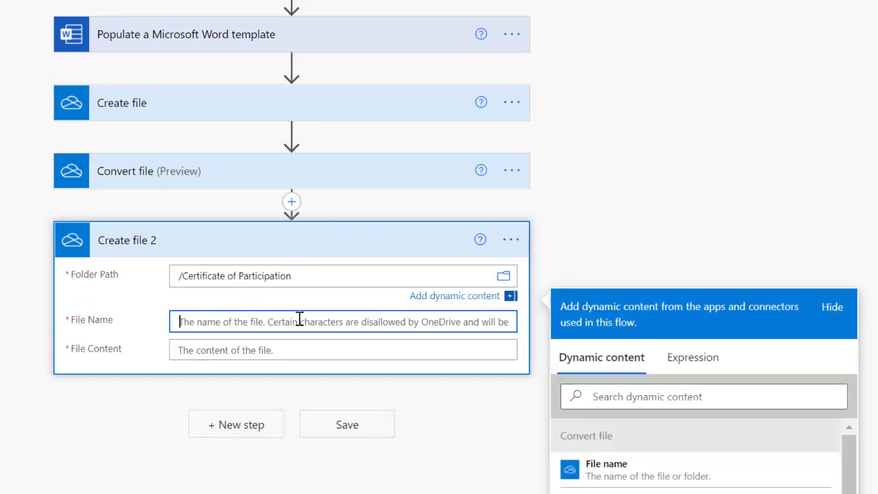
scroll(585, 183, "down", 1)
scroll(587, 184, "down", 2)
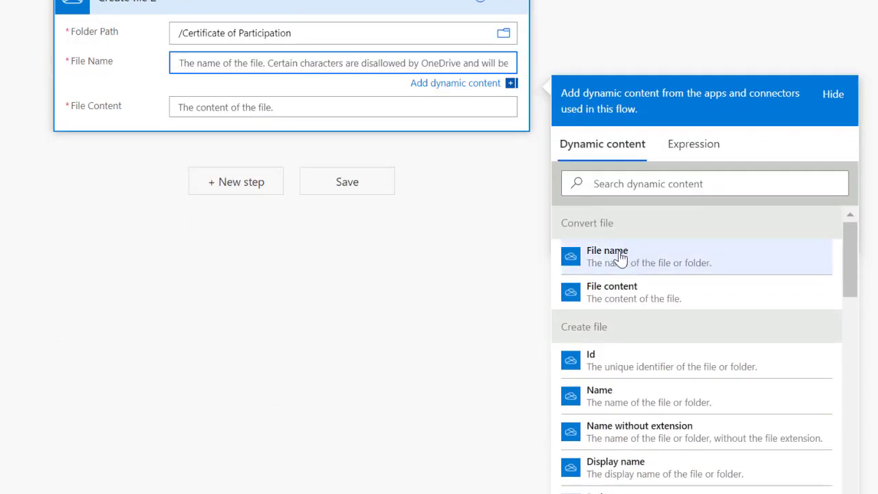
left_click(619, 257)
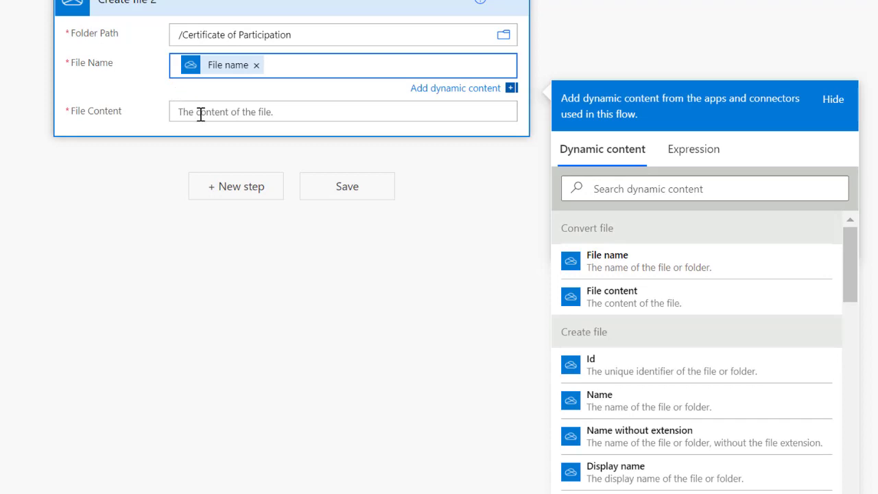
left_click(200, 112)
left_click(636, 343)
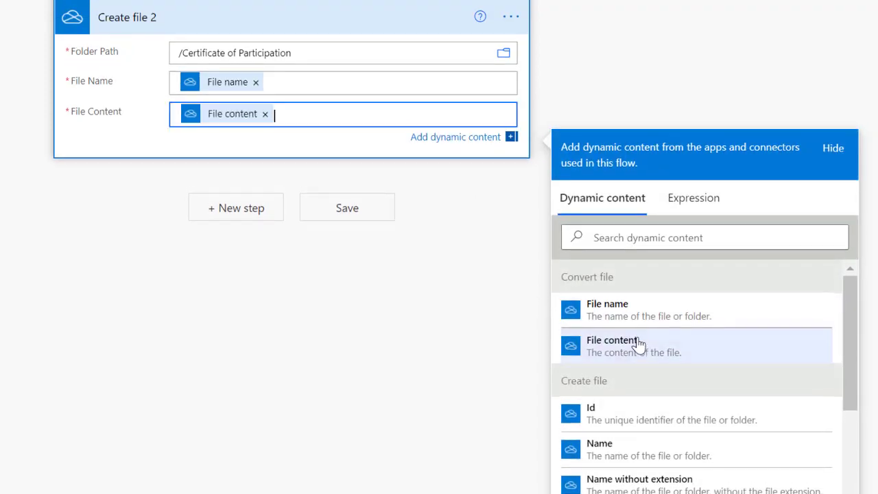
scroll(113, 177, "up", 3)
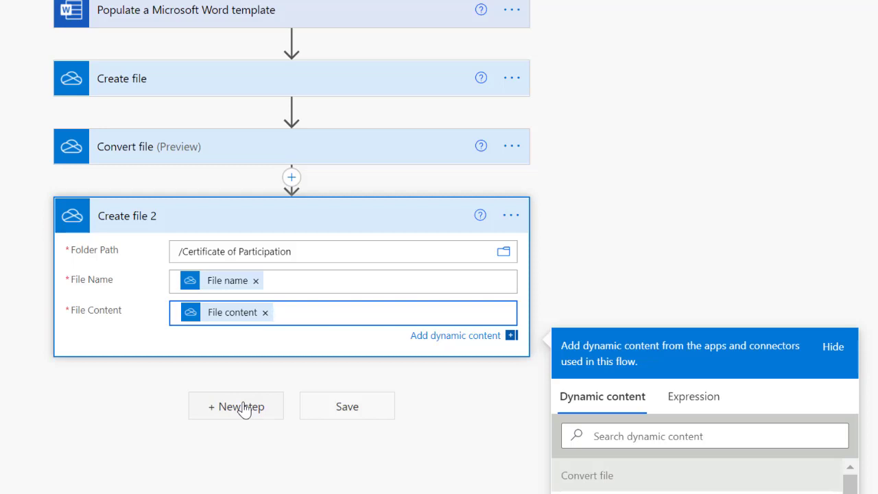
Add a OneDrive Convert file (preview) step after Create file 2.
left_click(243, 407)
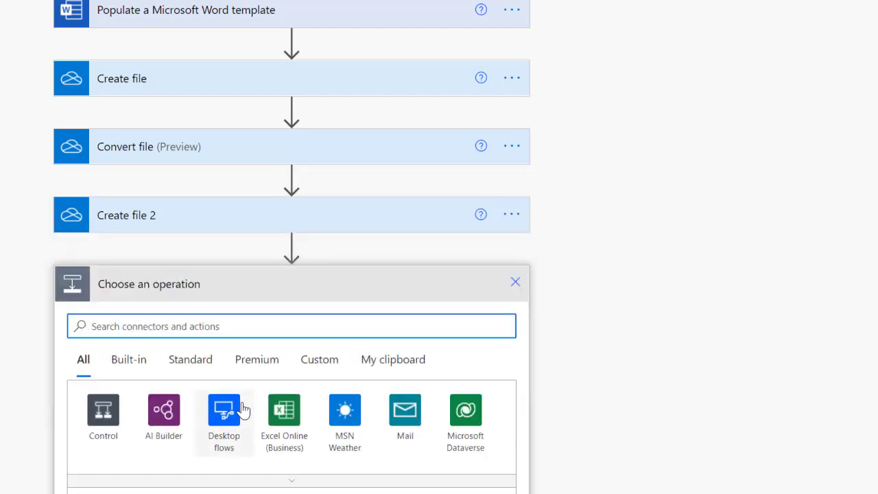
type("convert file")
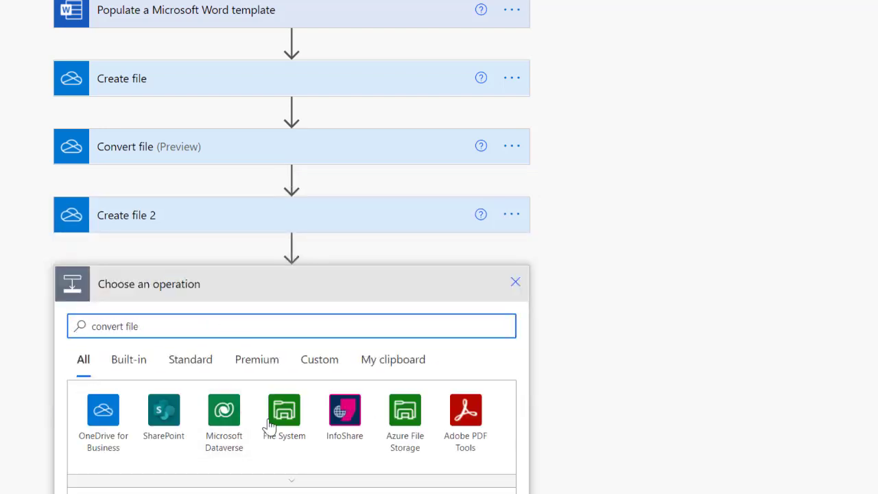
scroll(268, 429, "down", 3)
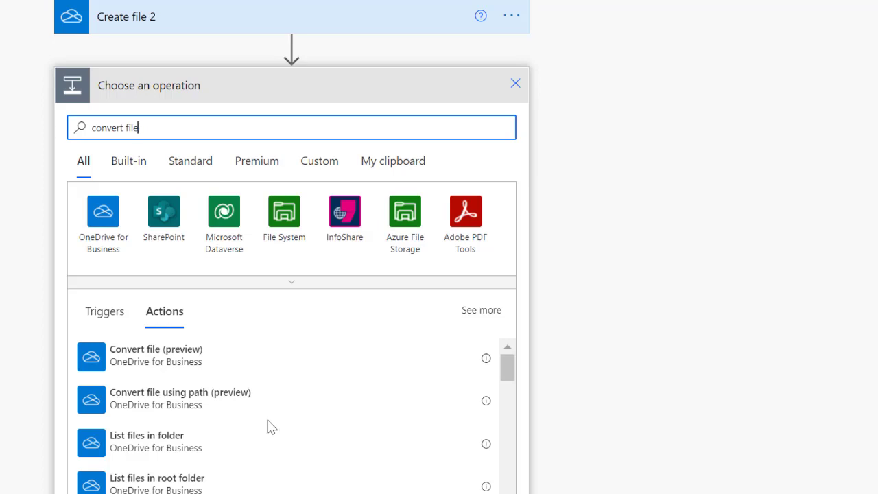
left_click(170, 373)
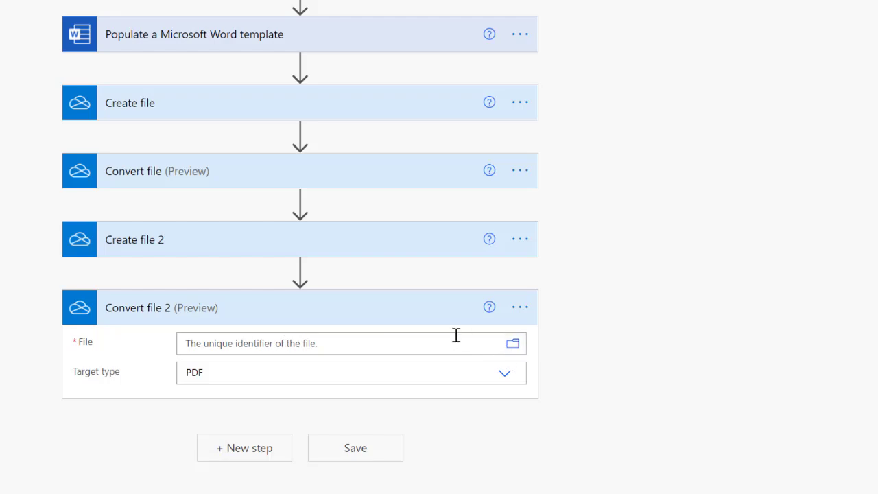
Convert the created file's Id, with JPG as the target type.
left_click(418, 346)
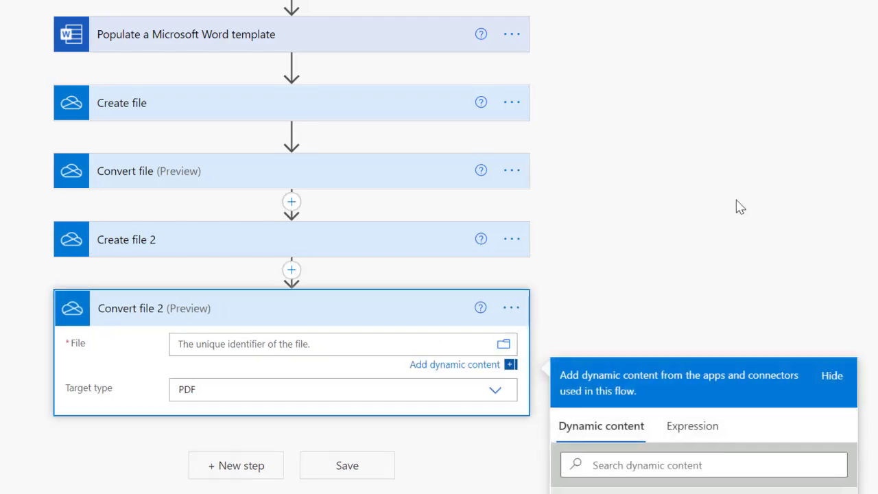
scroll(260, 110, "up", 4)
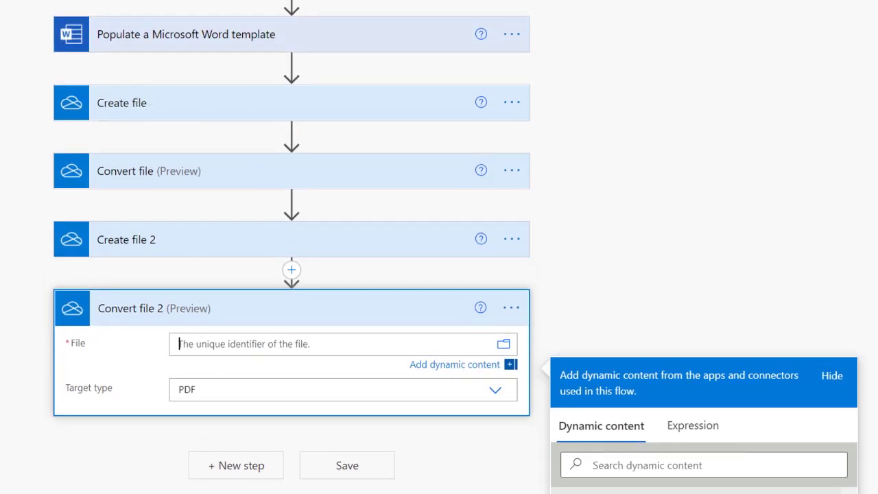
scroll(693, 199, "down", 4)
scroll(676, 312, "down", 10)
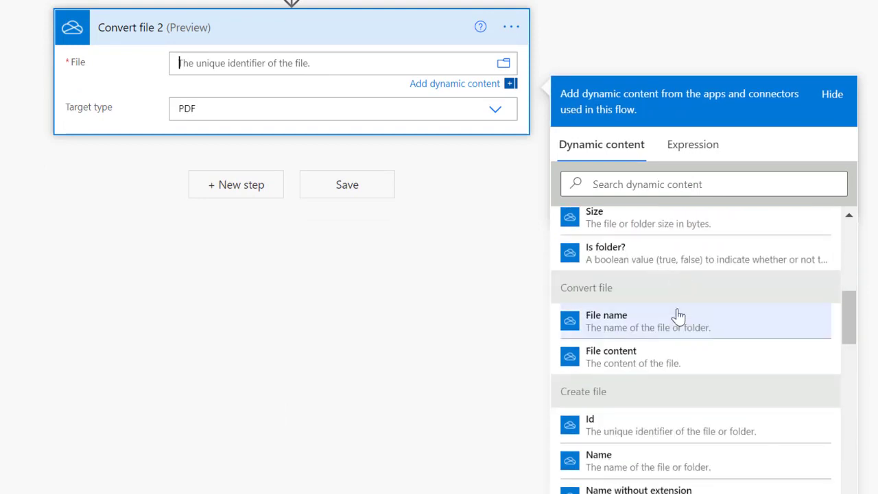
scroll(582, 295, "up", 2)
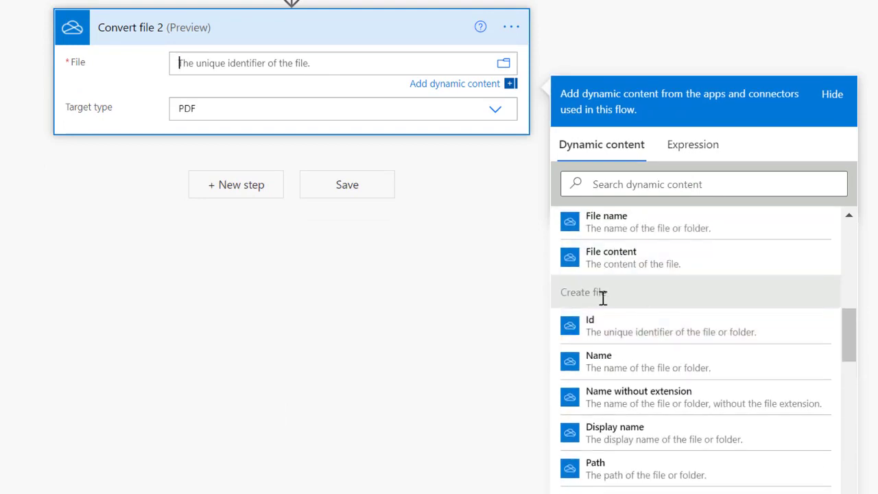
left_click(591, 320)
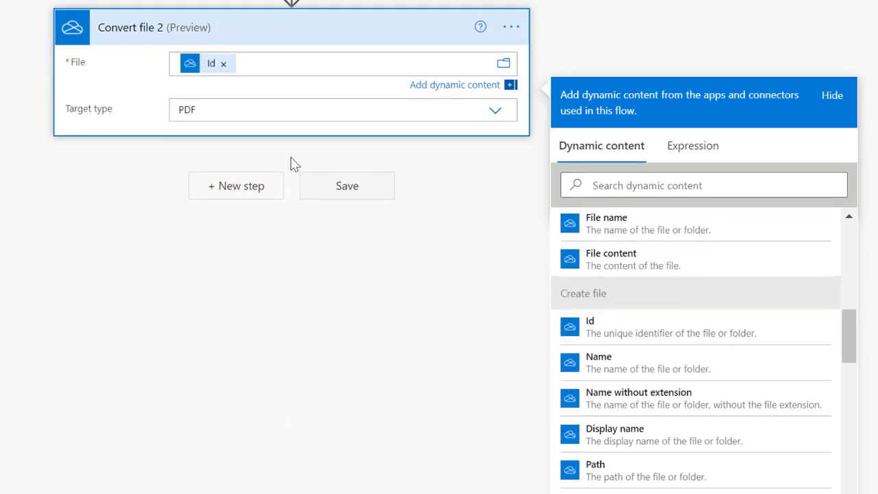
left_click(279, 110)
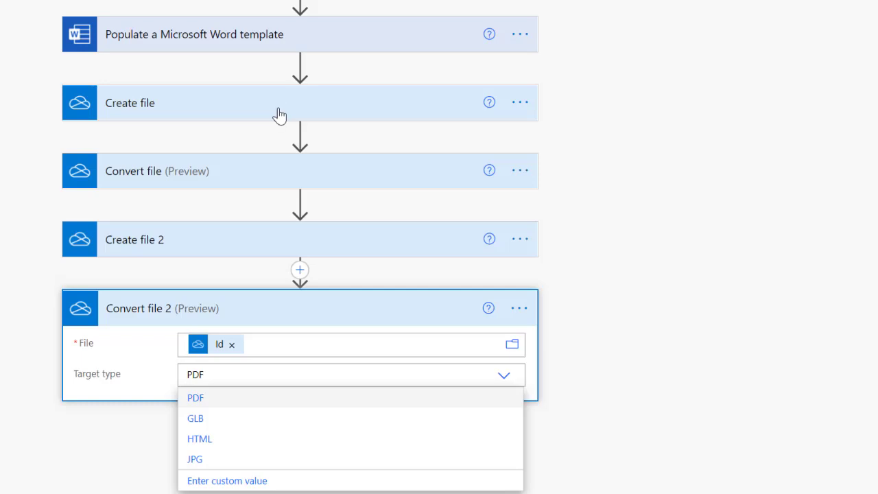
left_click(243, 460)
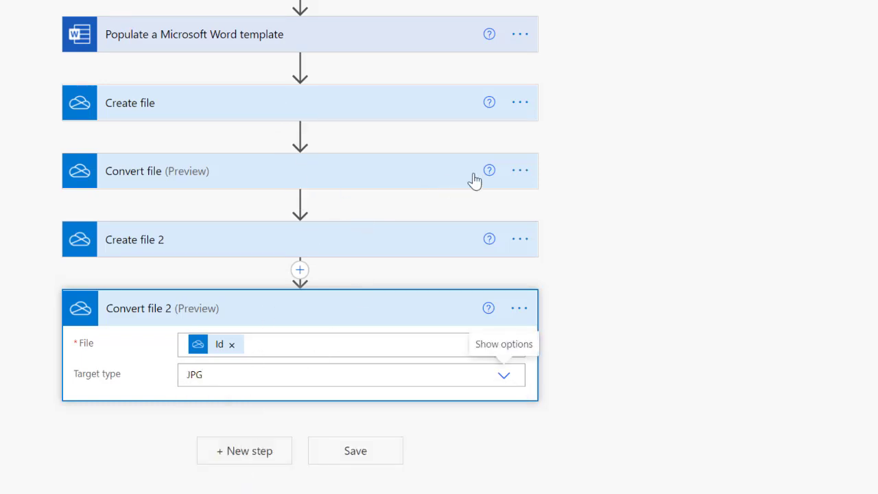
Rename the first steps to 'Convert to PDF' and 'Create Word Document'.
left_click(522, 176)
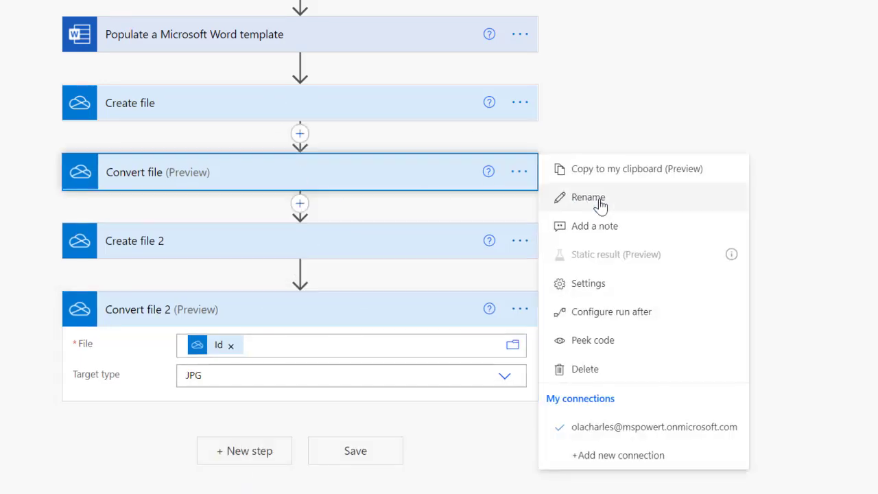
left_click(600, 204)
key("End")
key("BackSpace")
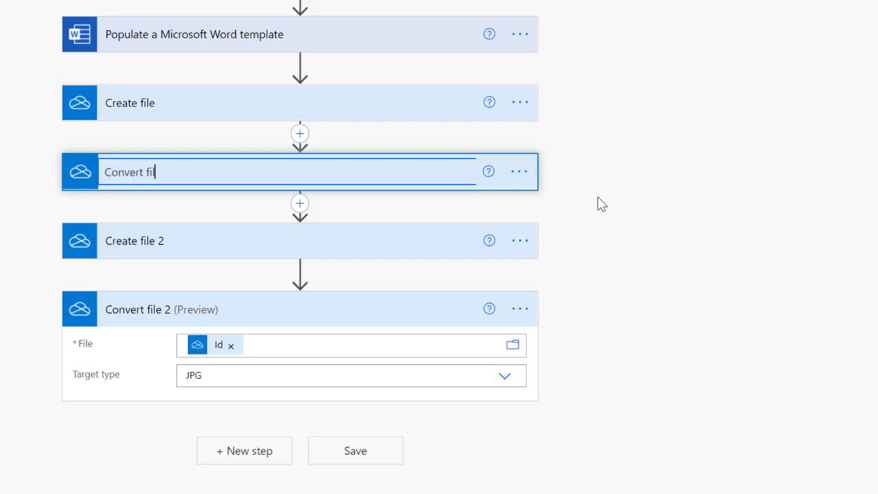
type("to PDF")
key("Return")
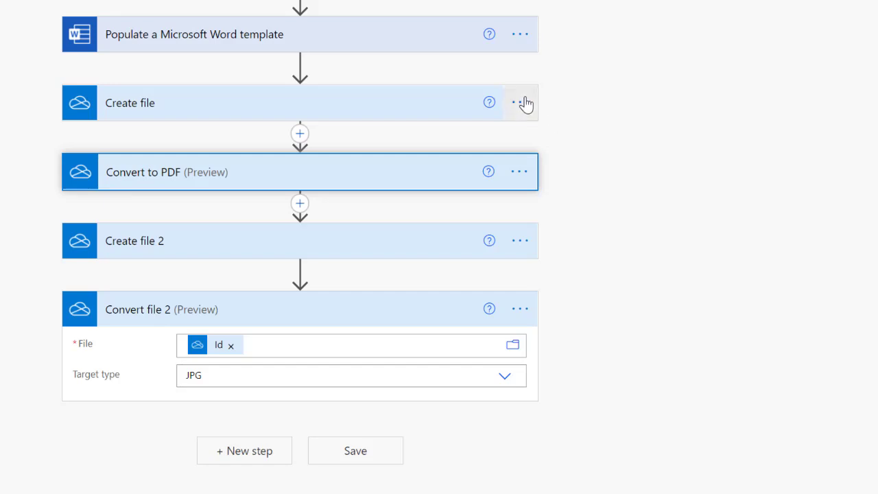
left_click(520, 102)
left_click(598, 132)
key("Right")
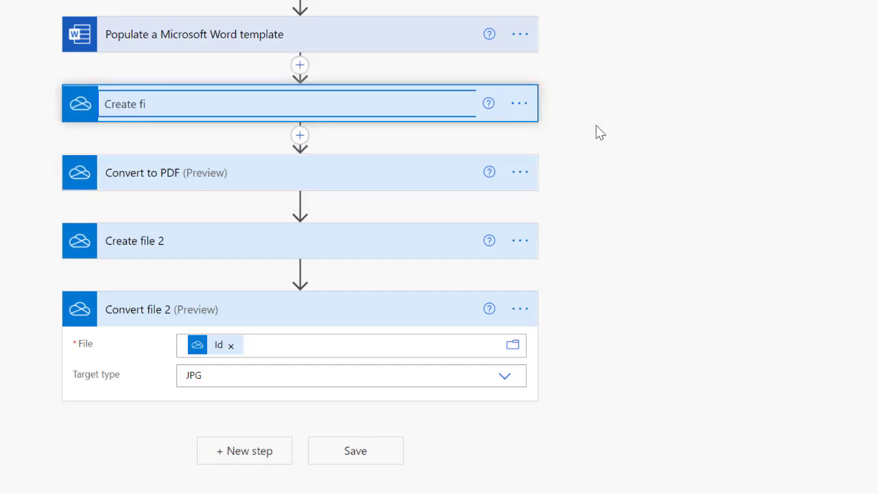
type("Word Documen")
type("t")
key("Return")
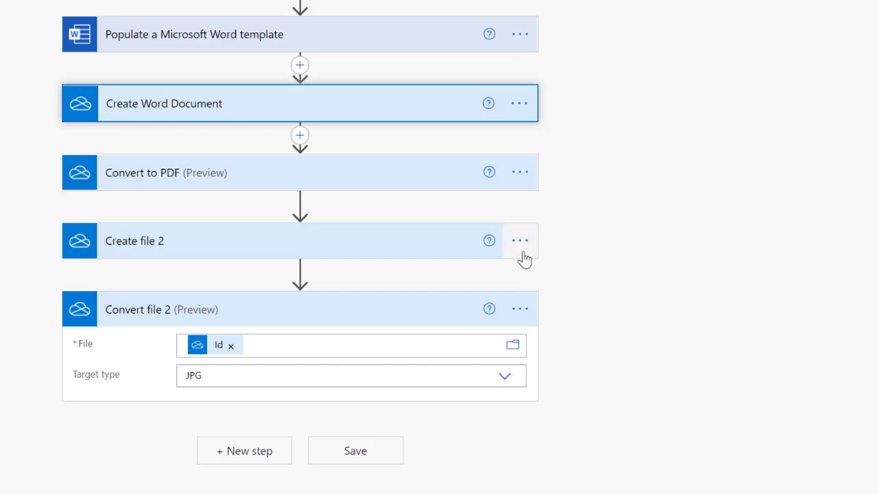
Rename Create file 2 to 'Create PDF in Certificate Folder' and Convert file 2 to 'Convert to JPEG'.
left_click(519, 241)
left_click(603, 240)
type("C")
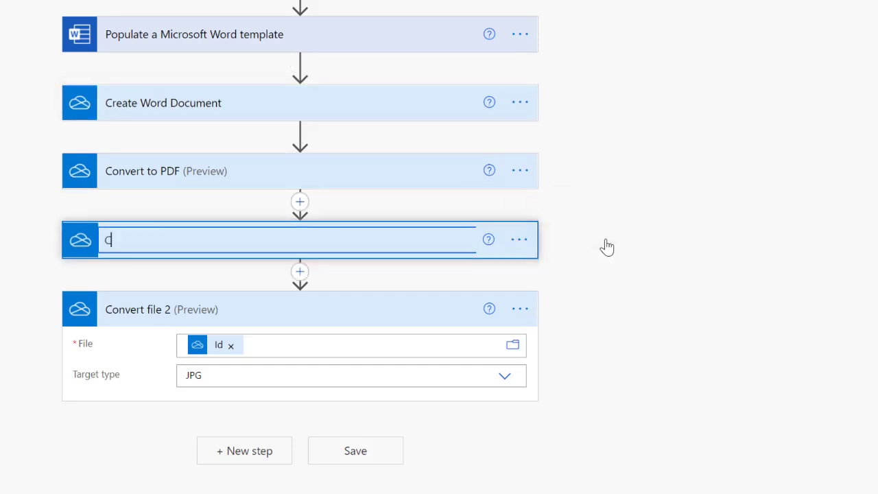
type("retaate PDF in Certificat")
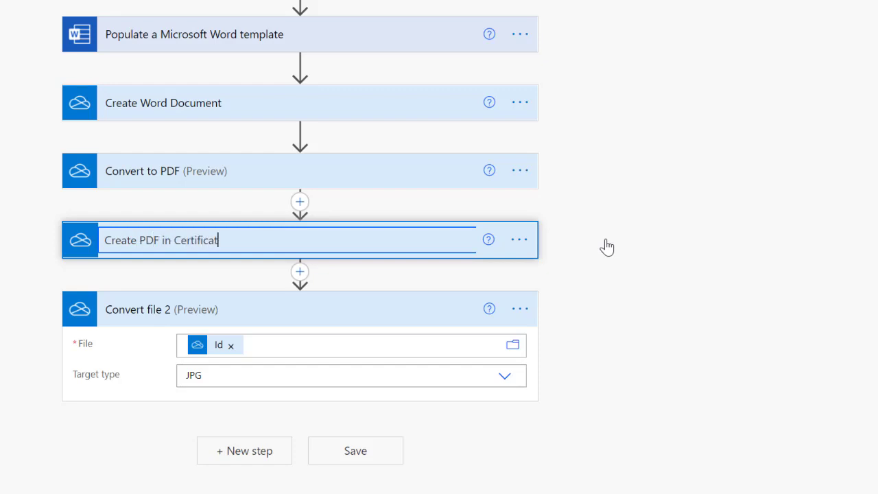
type("e Folder")
key("Return")
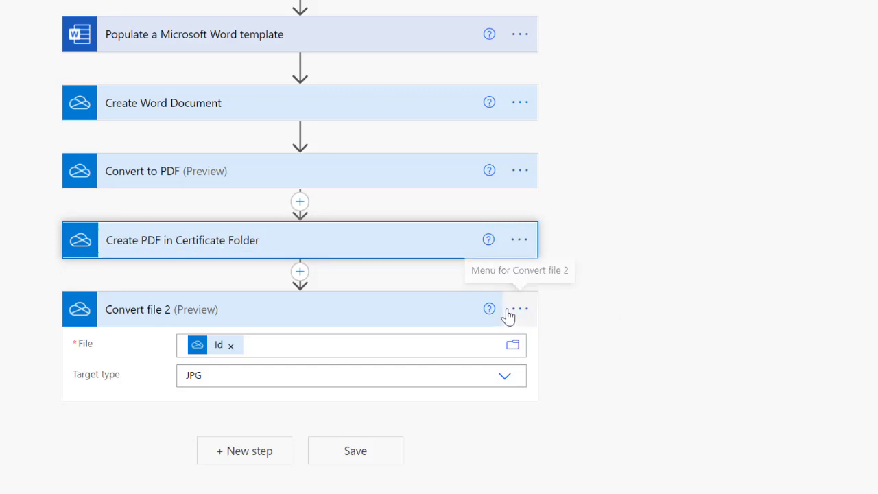
left_click(521, 309)
left_click(590, 236)
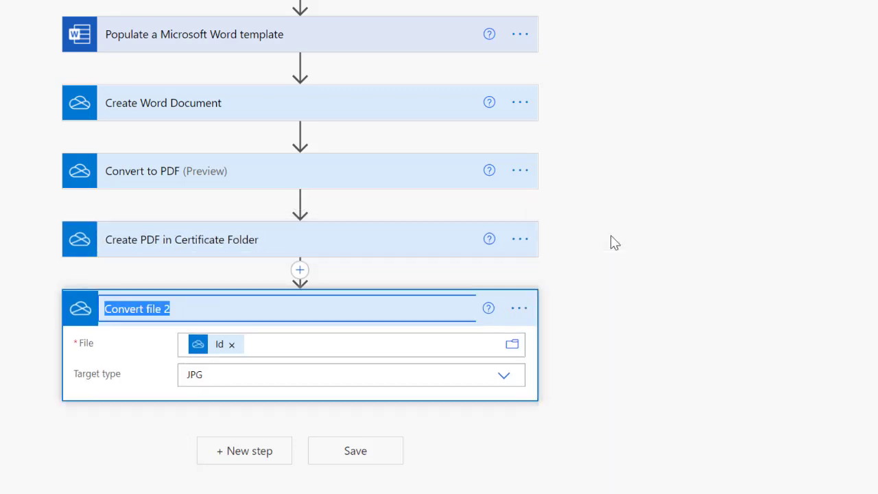
type("C")
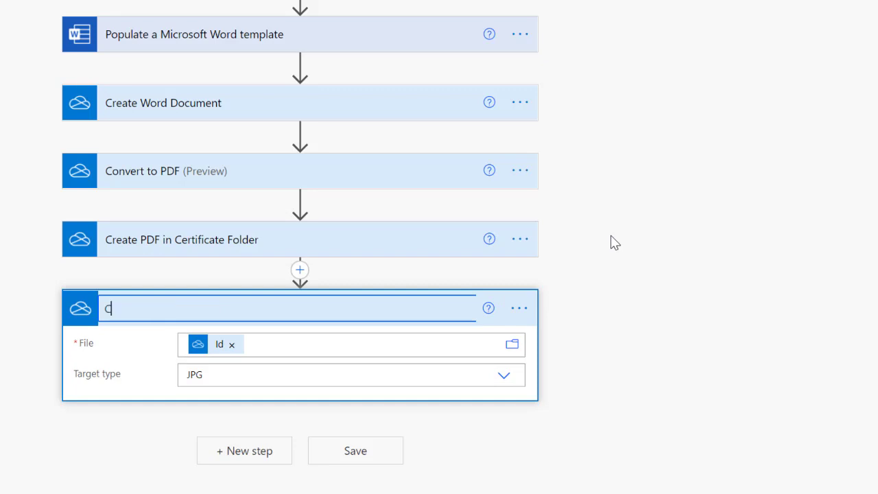
type("onvert to JPEG")
key("Return")
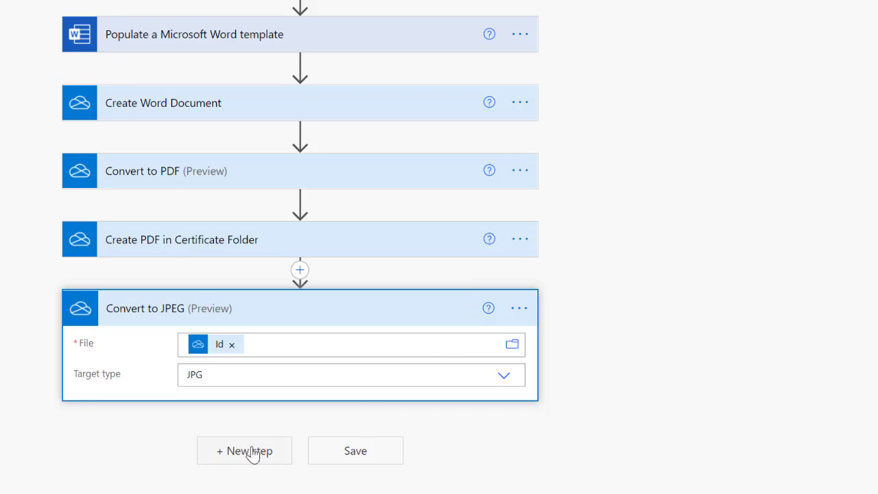
Add a OneDrive Create file step that saves into the Certificate of Participation folder.
left_click(251, 454)
type("cr")
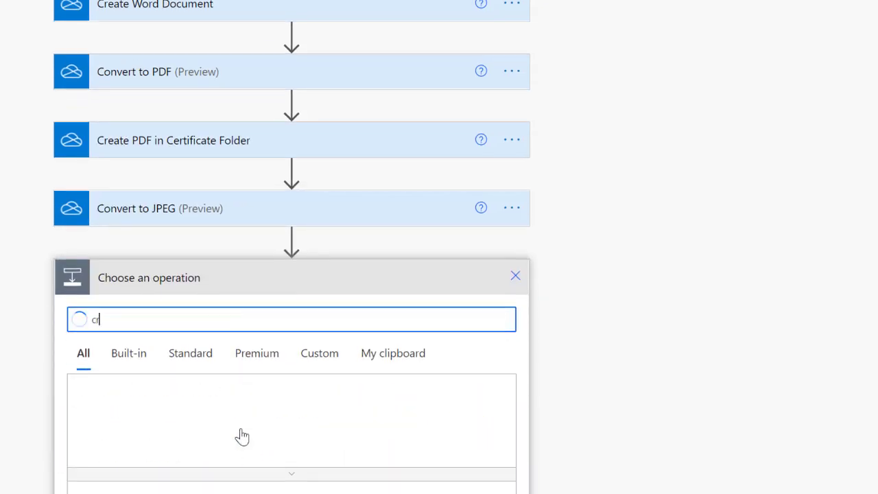
type("eate ")
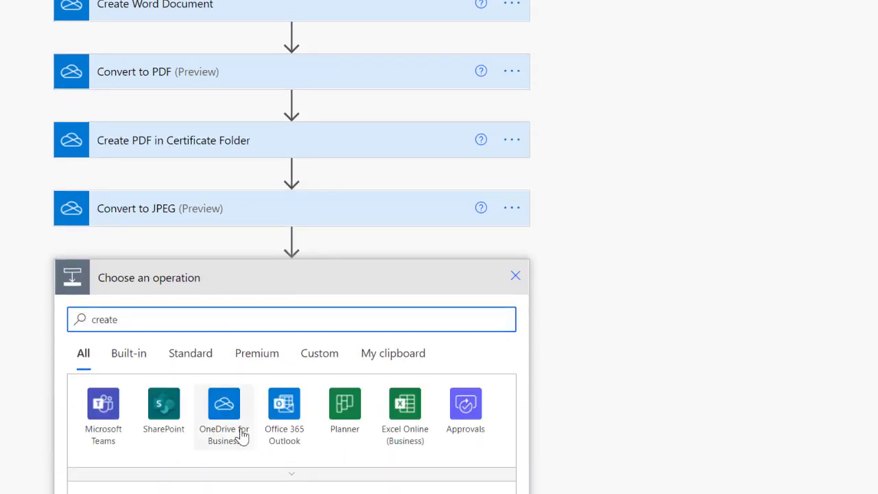
type("file")
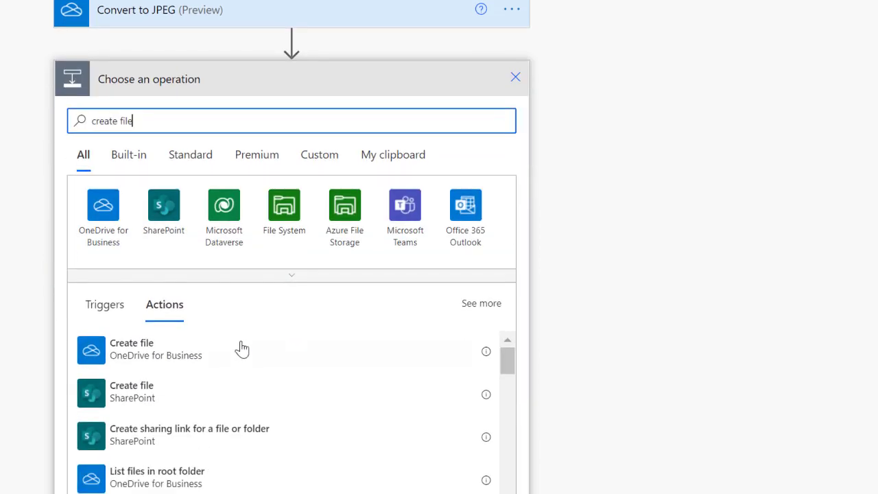
left_click(165, 356)
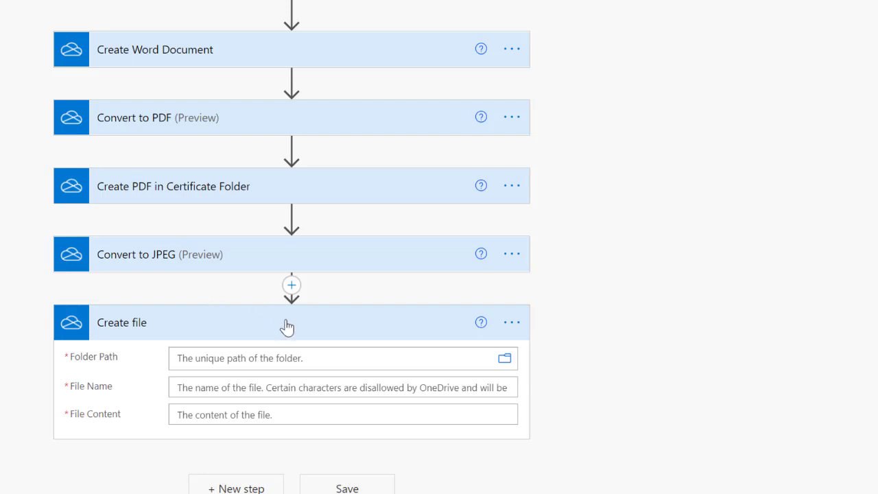
left_click(505, 358)
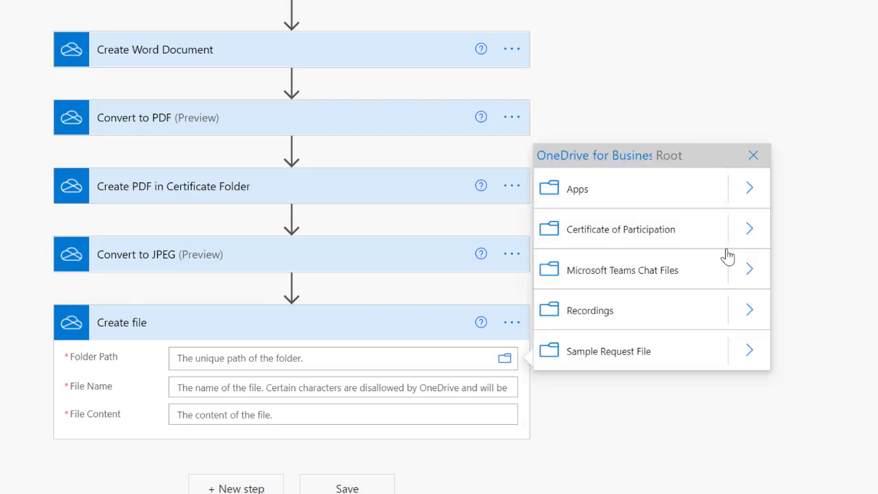
left_click(674, 236)
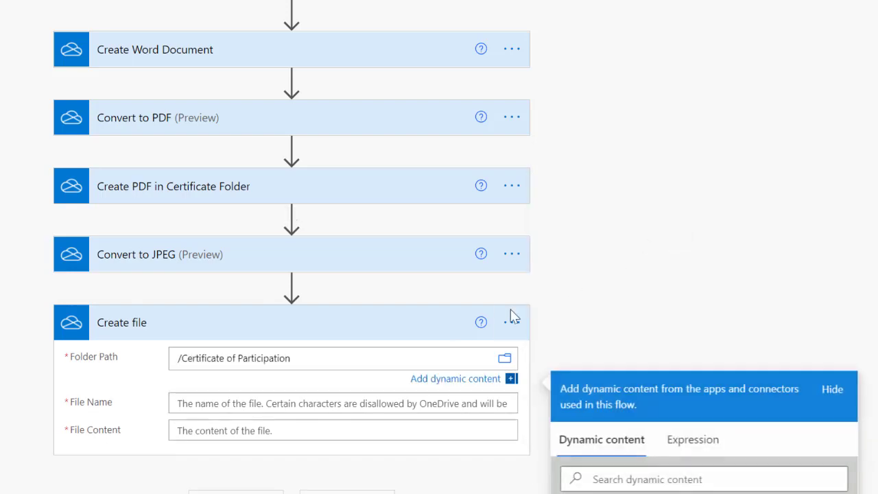
Use the converted JPEG's File name and File content for the new file.
left_click(340, 406)
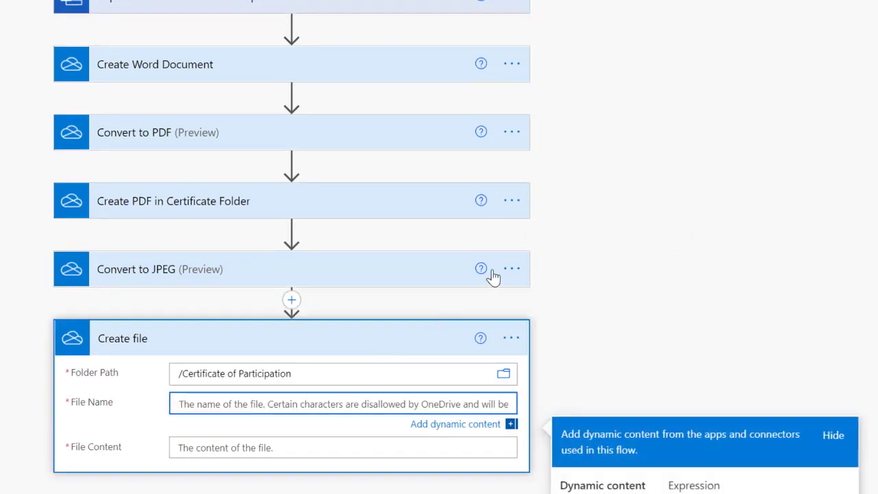
scroll(701, 274, "down", 5)
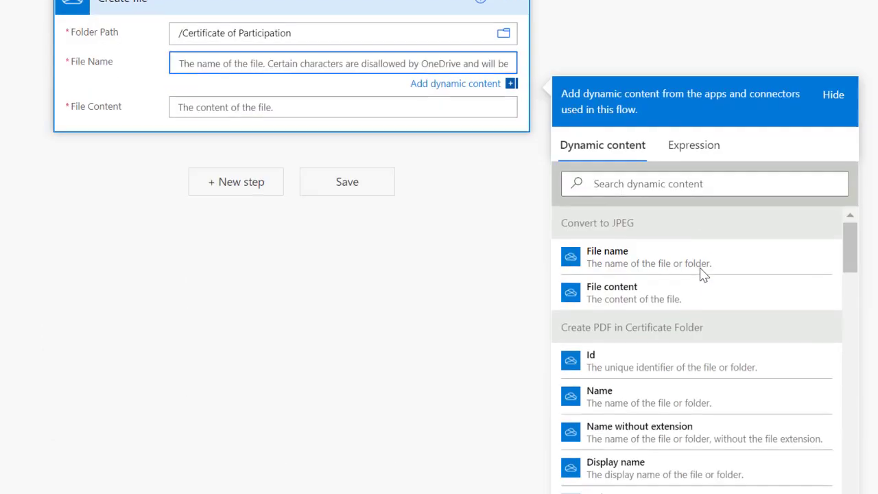
left_click(607, 257)
left_click(294, 111)
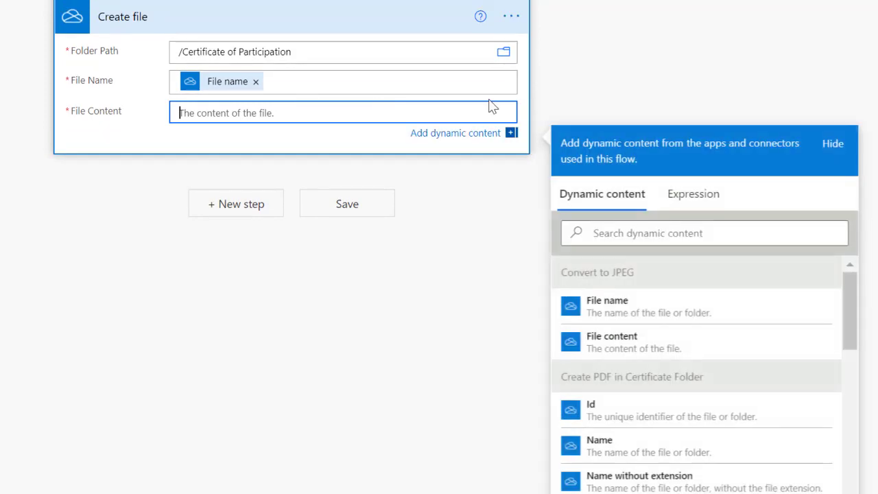
left_click(621, 348)
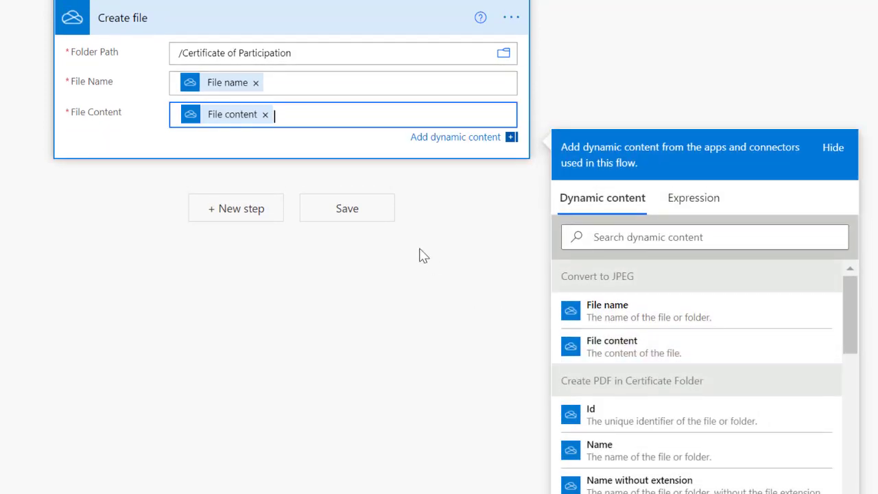
scroll(419, 252, "up", 2)
Rename the step to 'Create JPEG in Certificate Folder' and collapse it.
left_click(511, 116)
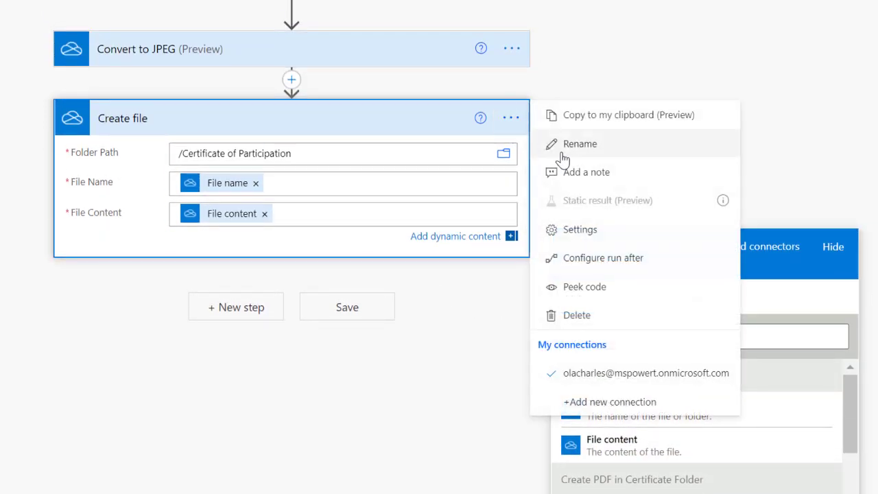
left_click(567, 153)
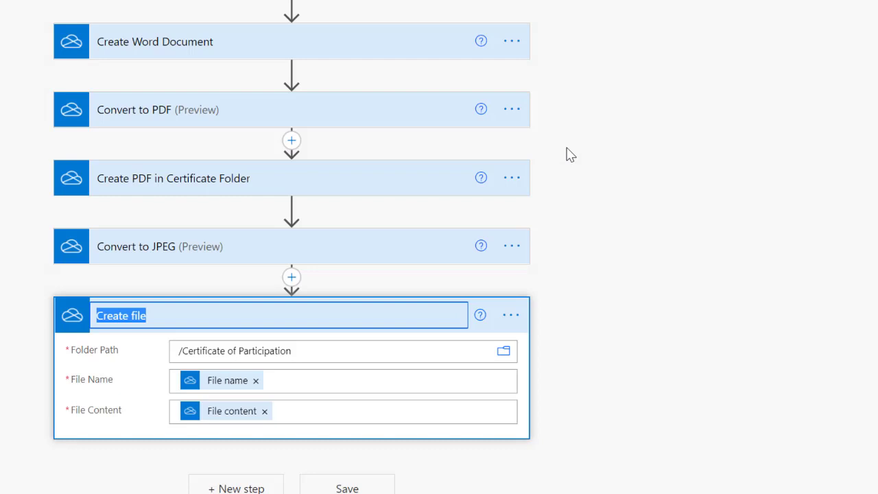
type("Certificate Folder")
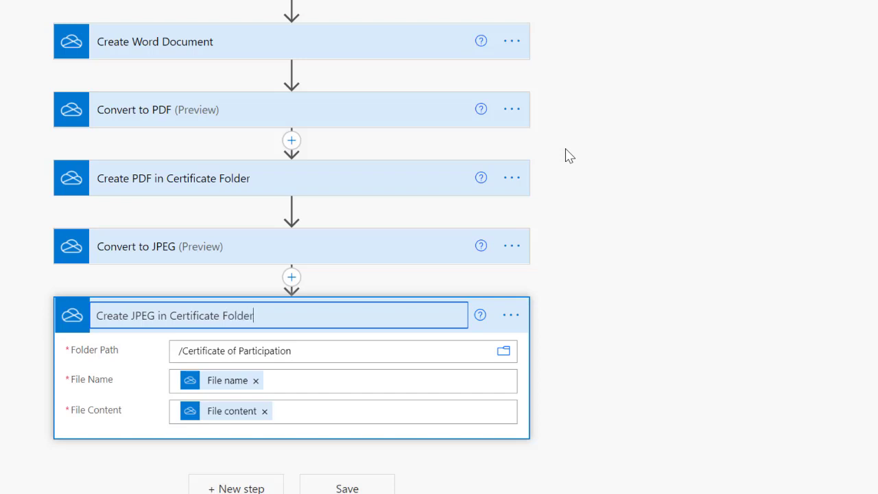
left_click(569, 156)
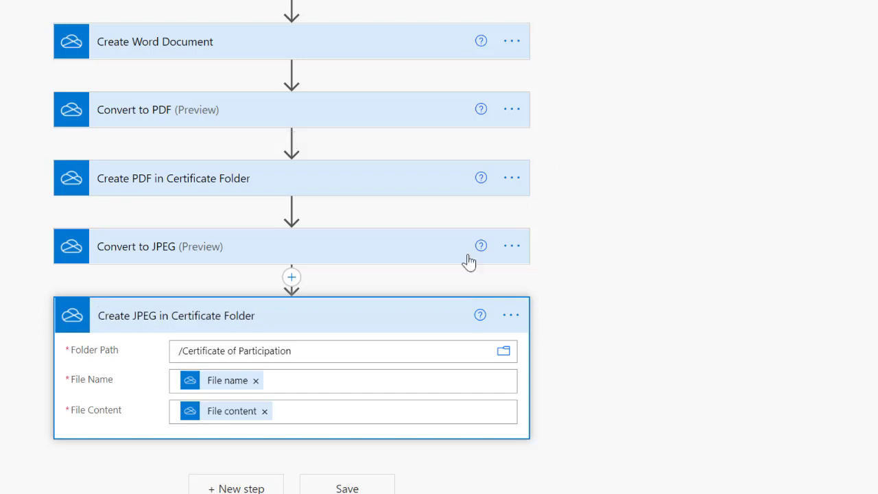
left_click(337, 320)
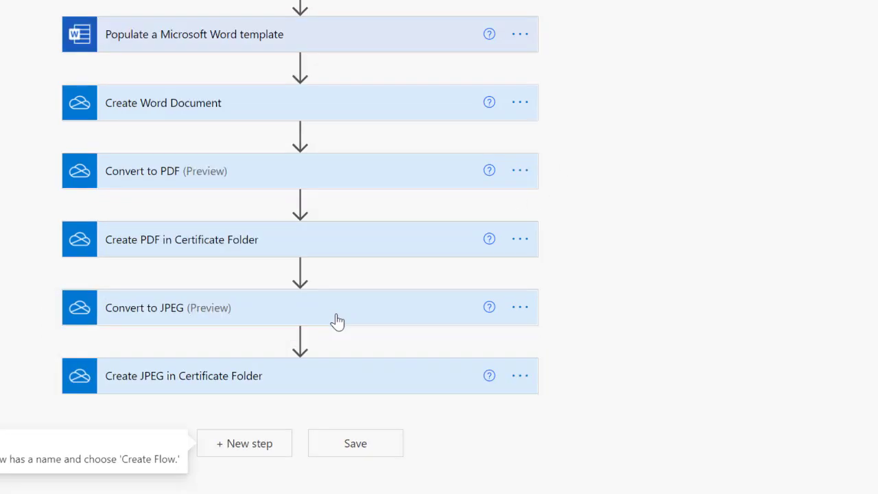
Add an Office 365 Outlook send-email step addressed to the suggested recipient.
left_click(247, 444)
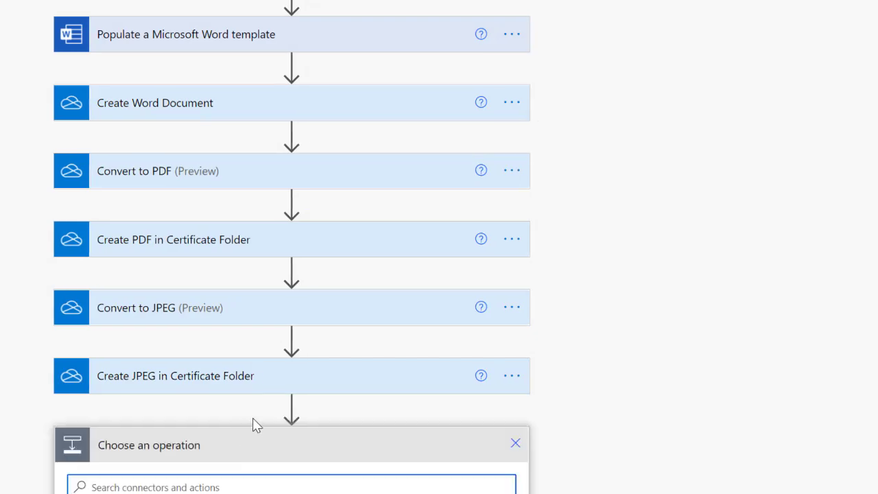
type("s")
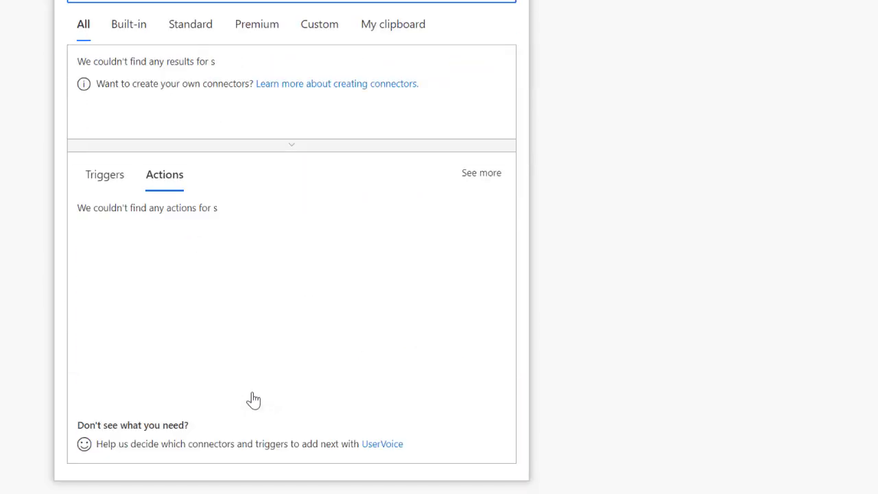
type("end email")
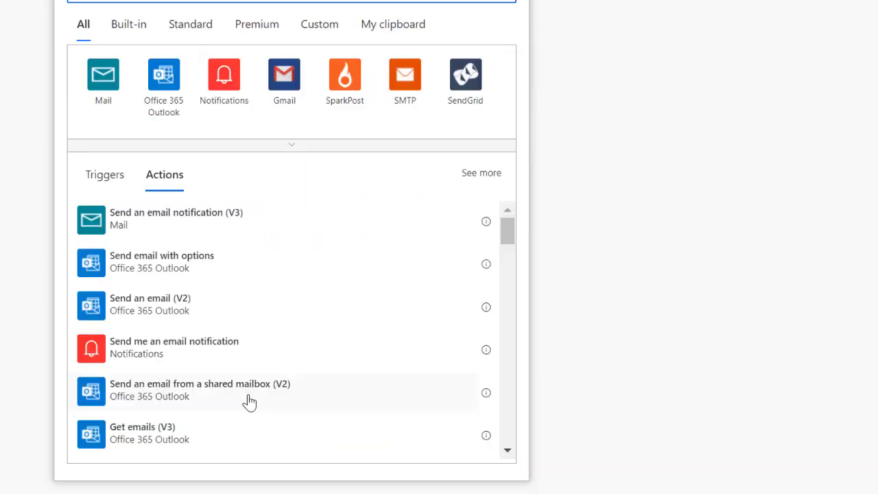
left_click(165, 310)
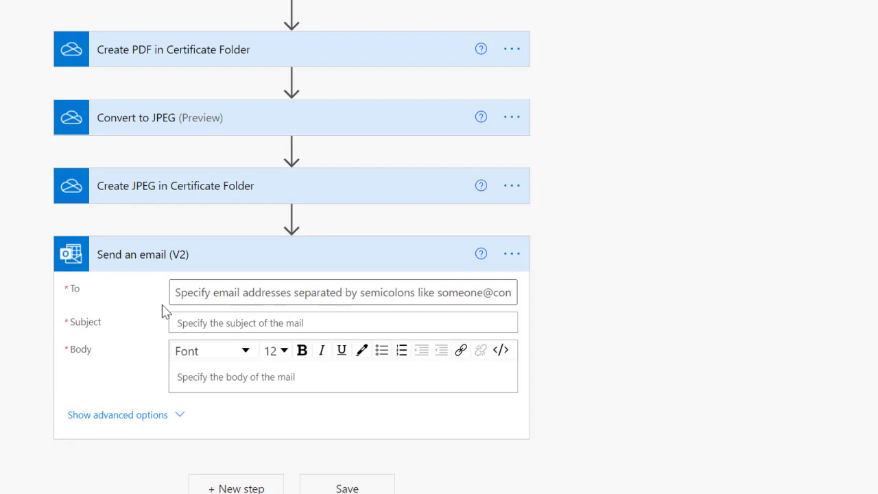
left_click(206, 292)
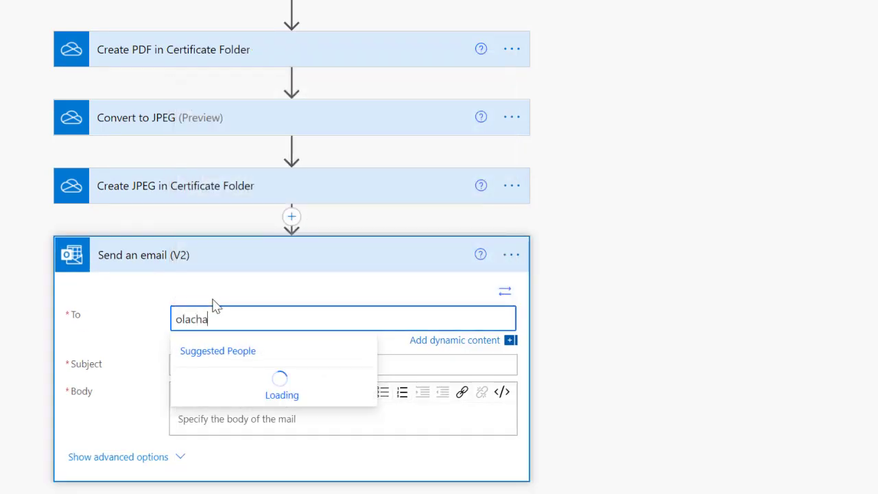
left_click(235, 385)
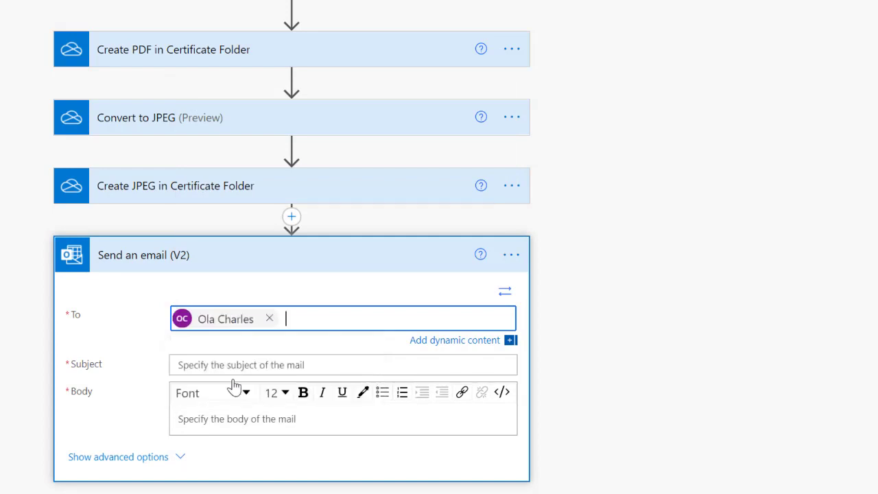
Set the subject to 'Certificate of Participation for' followed by the trigger's Name.
left_click(233, 367)
type("Certificate of Participation for")
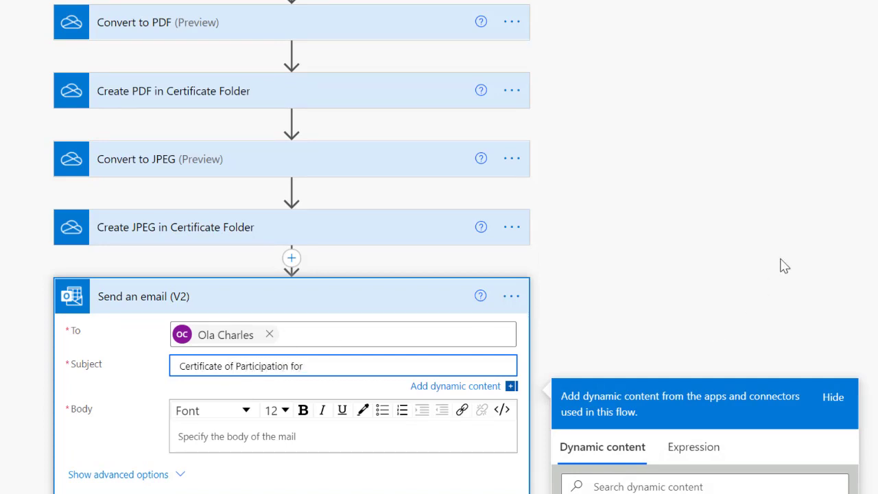
scroll(785, 268, "down", 5)
left_click(706, 183)
type("name")
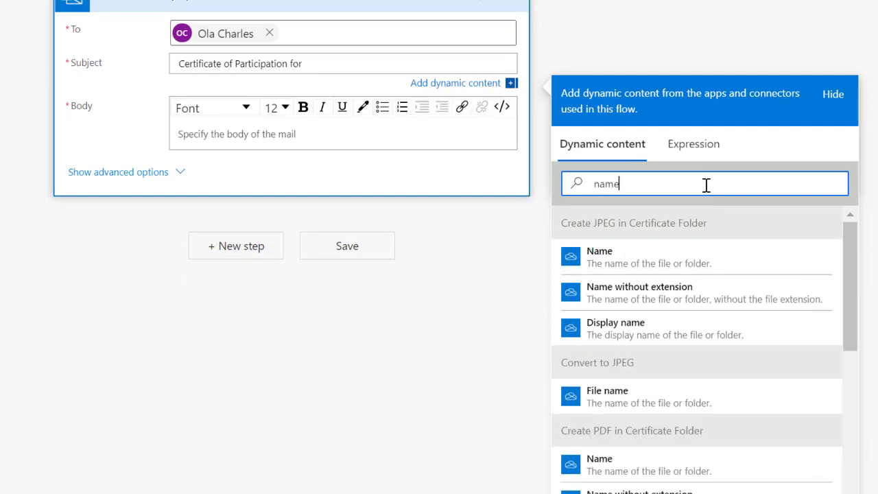
scroll(712, 283, "down", 5)
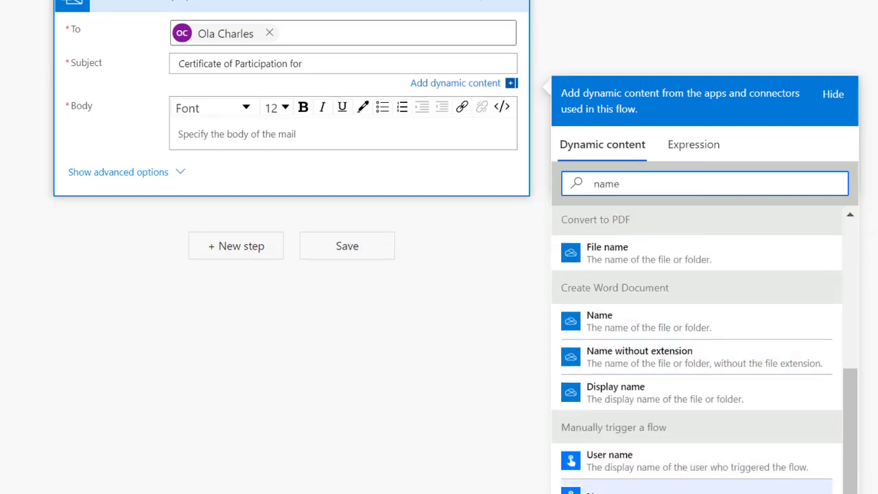
left_click(622, 493)
Start the body with 'Dear' followed by the trigger's Name and a comma.
left_click(217, 140)
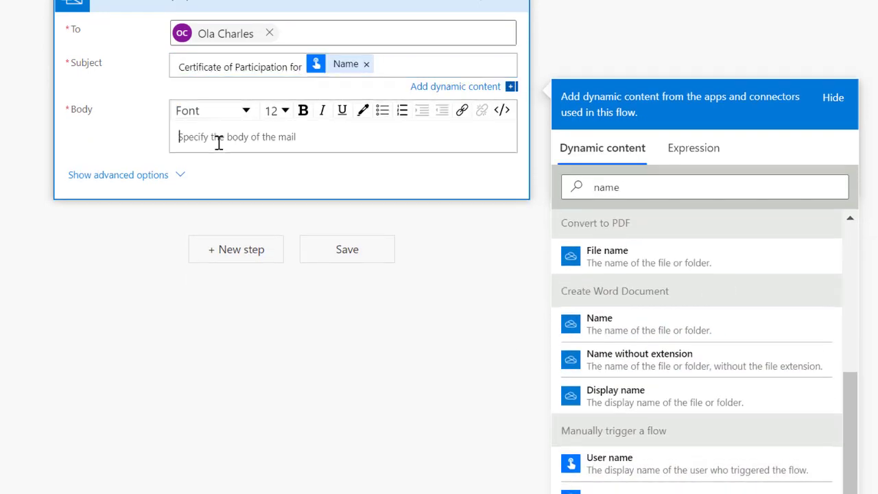
type("Dear")
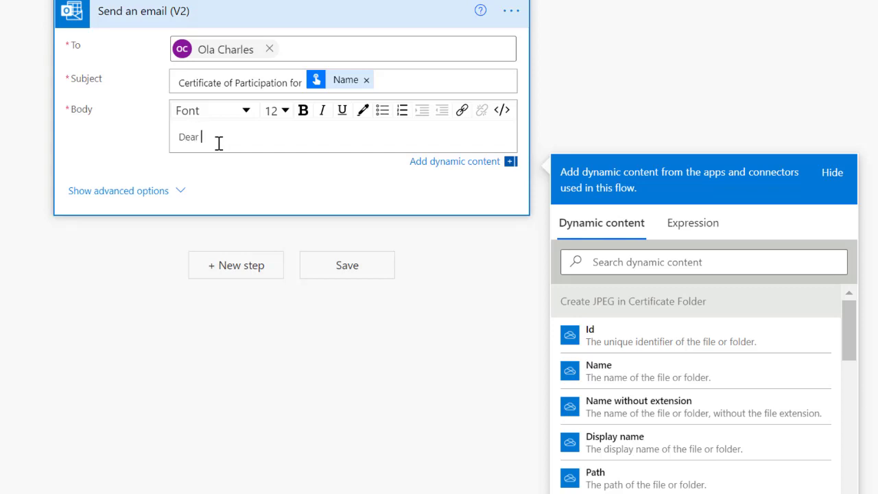
left_click(623, 261)
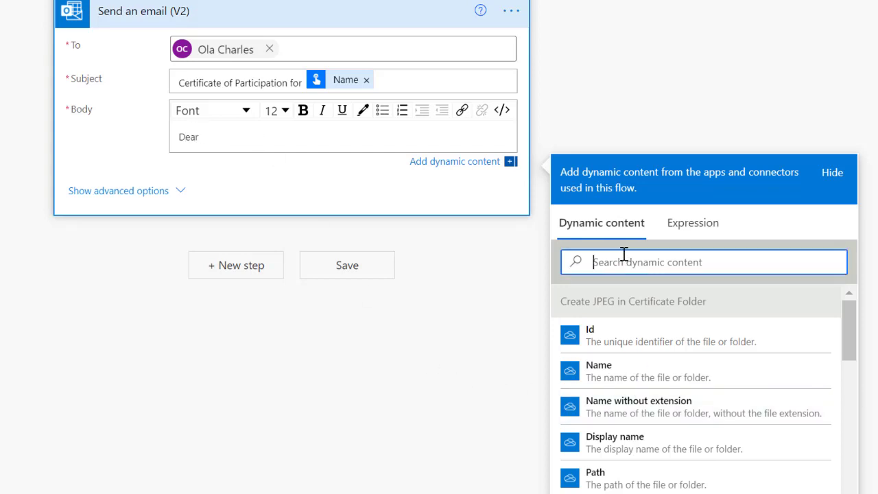
type("Name")
scroll(743, 166, "down", 1)
scroll(788, 302, "down", 5)
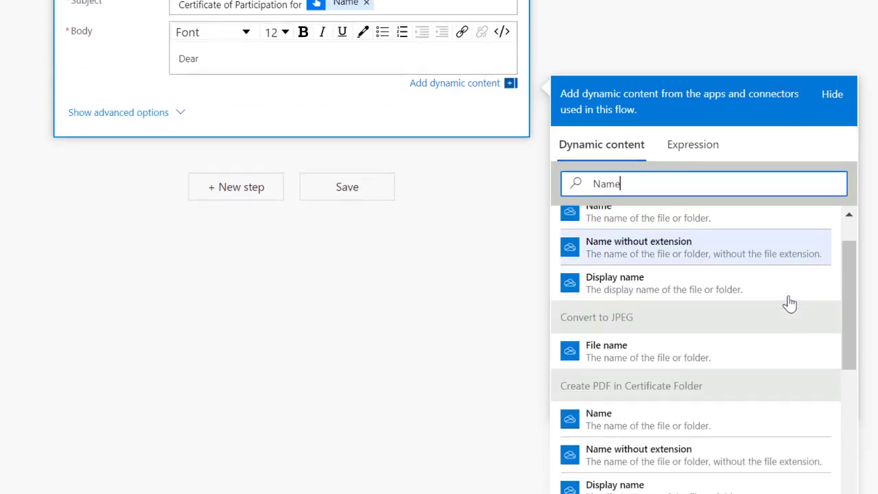
left_click(642, 490)
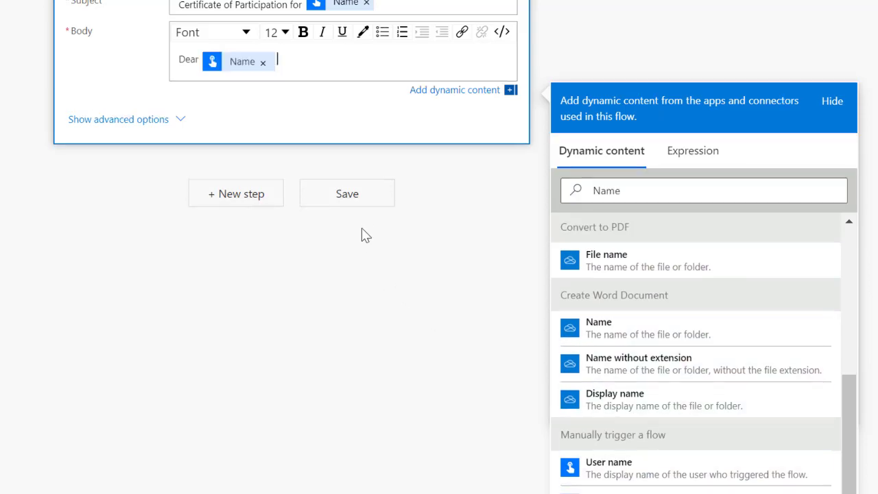
type(",")
key("Return")
Add 'Congratulations for being part of the Microsoft Power Tools Webinar on Power Automate.' and 'Kindly find attached your certificate of participation.'.
type("Congr")
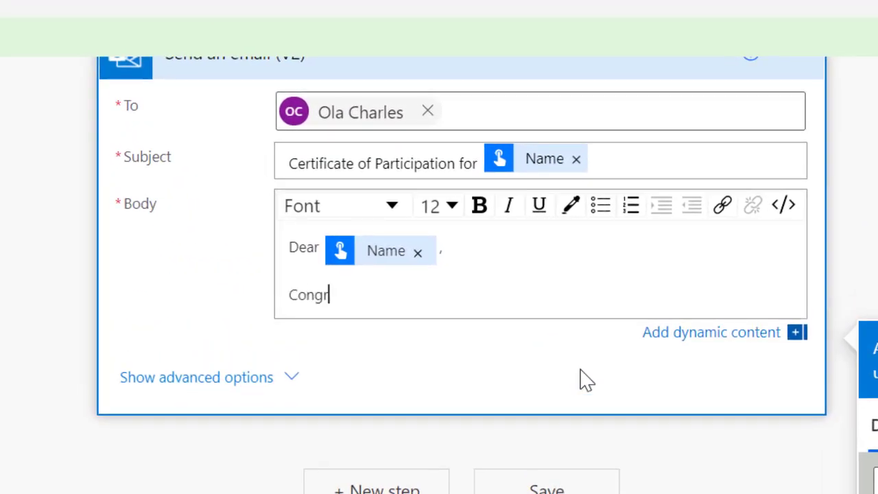
type("atulations for")
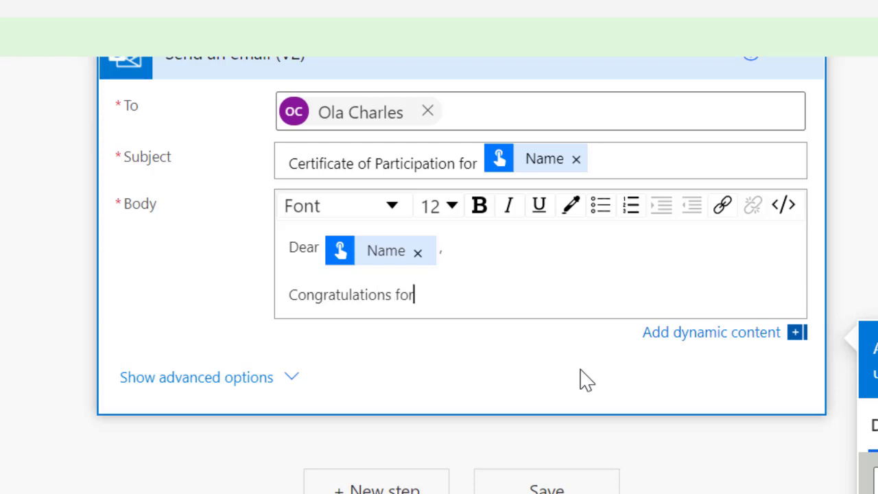
type(" being part")
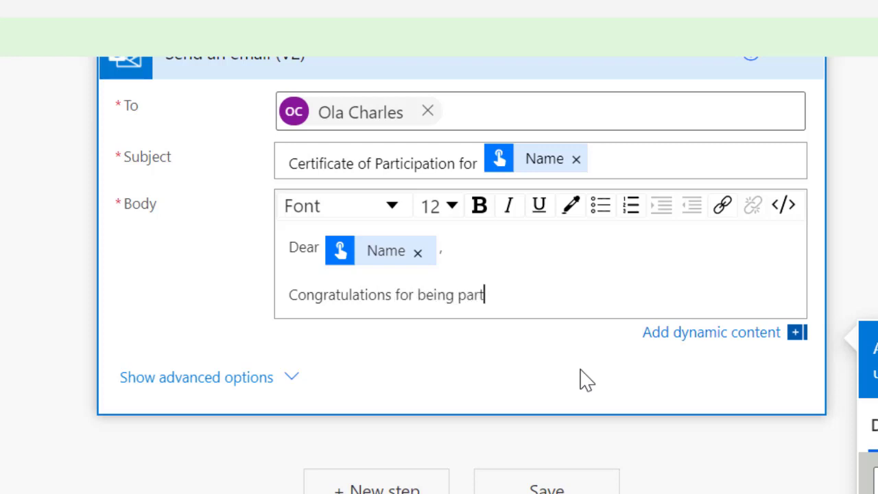
type(" of the Microso")
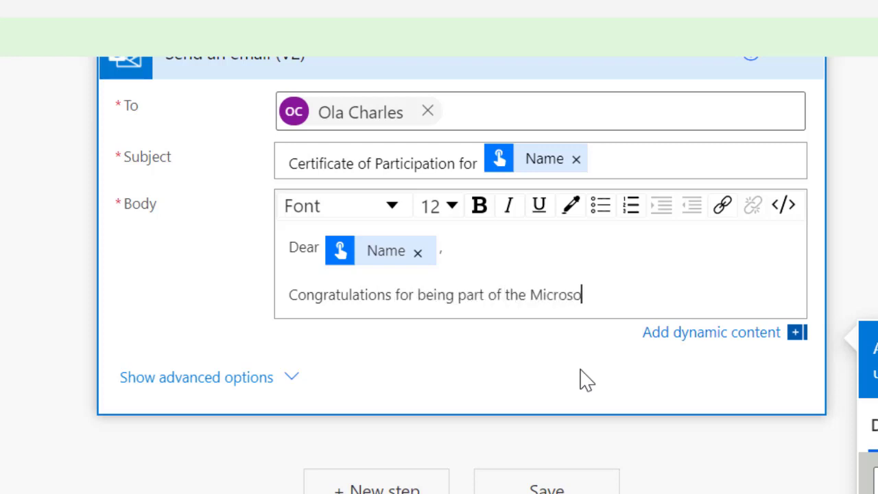
type("ft Power Tools")
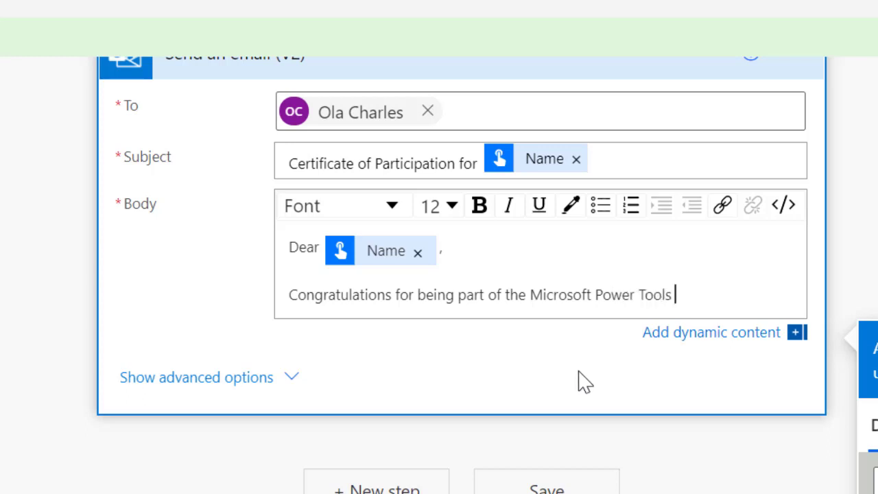
type(" Web")
key("BackSpace")
key("BackSpace")
type("ebinar on")
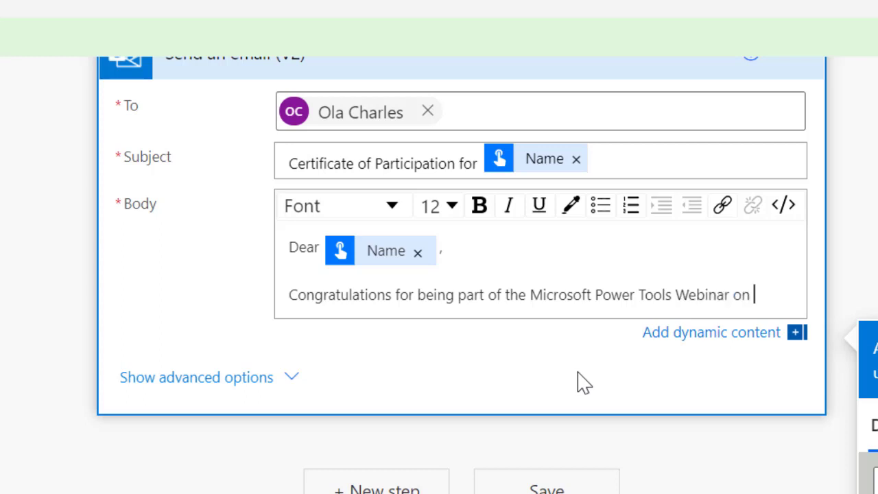
type(" Power aut")
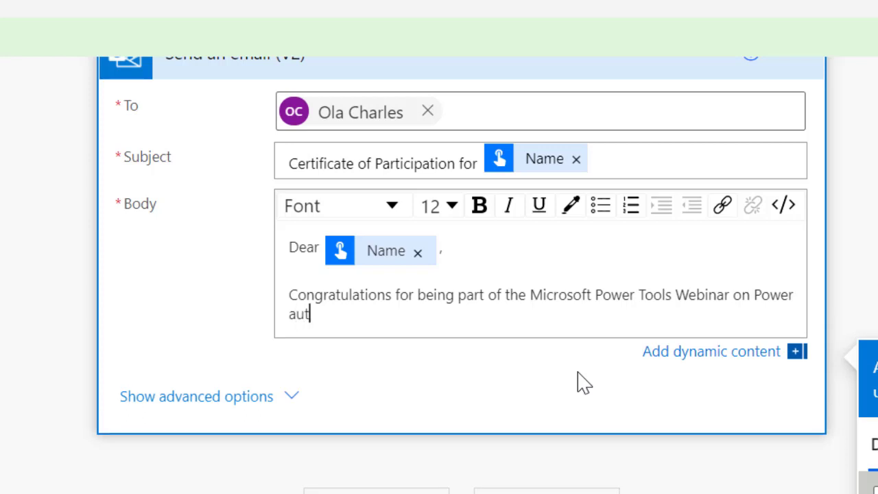
key("BackSpace")
type("Automate.")
key("Return")
key("Return")
type("Kind")
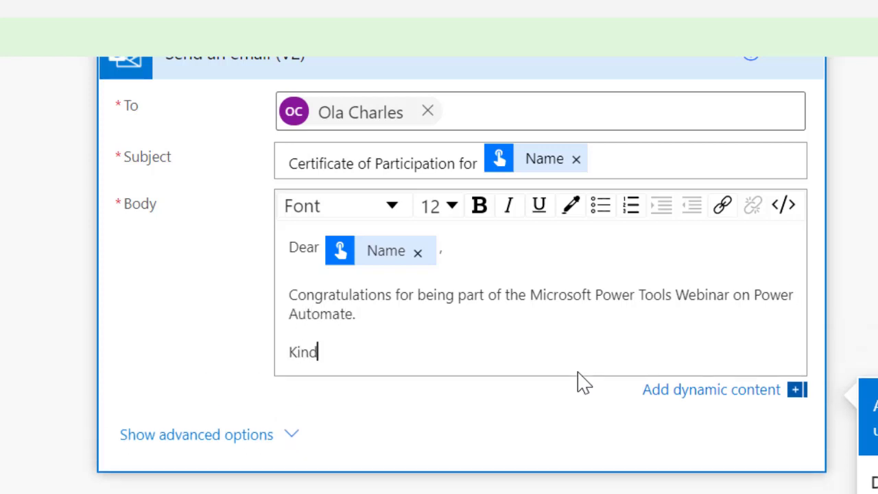
type("ly a")
key("BackSpace")
type("find attached ")
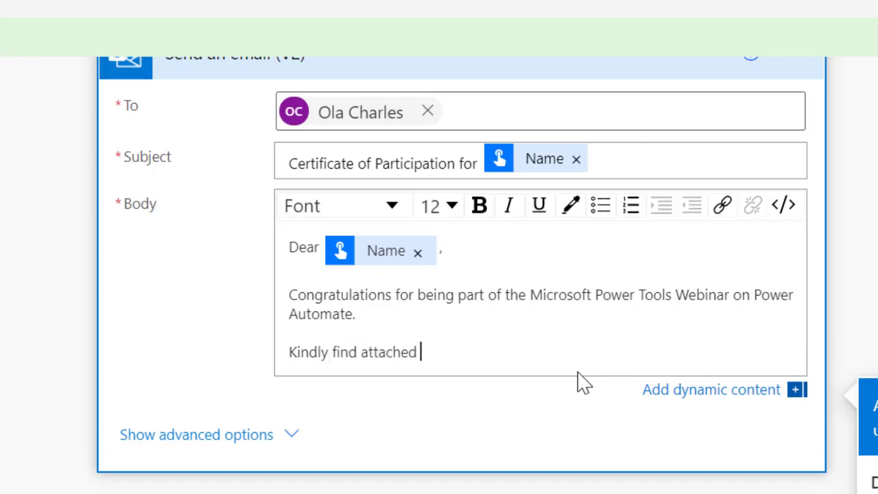
type("your certifi")
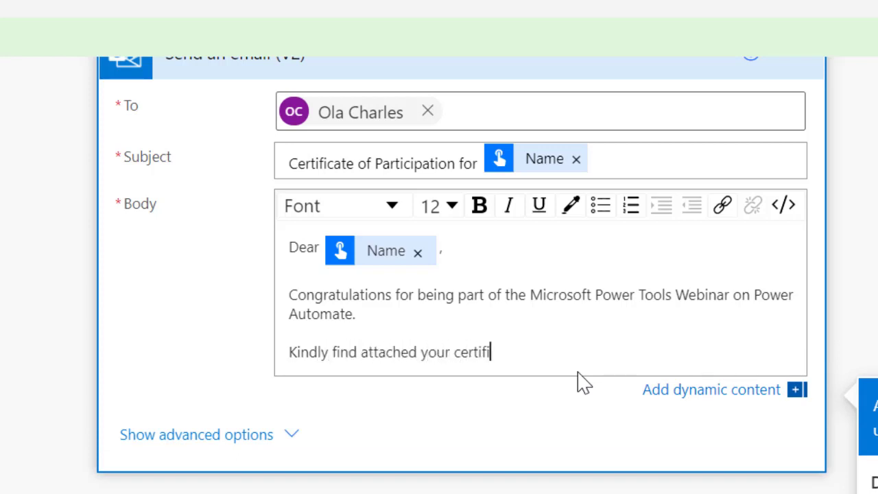
type("cate of p")
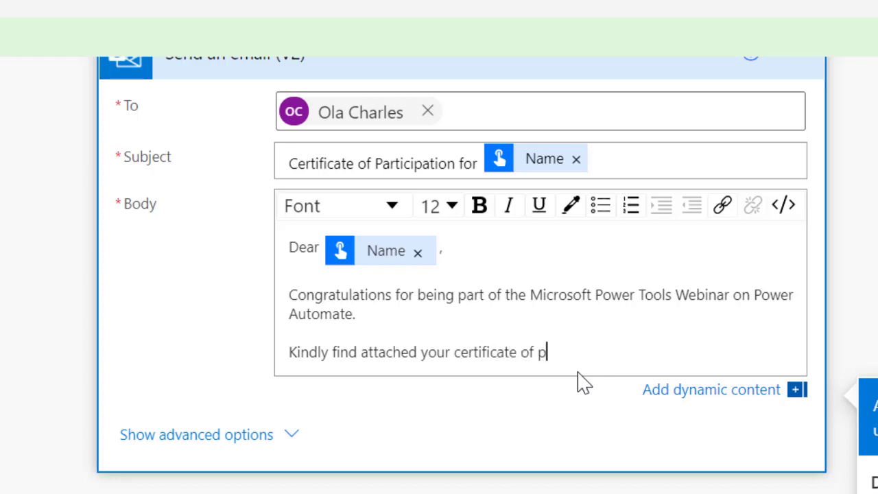
type("articipati")
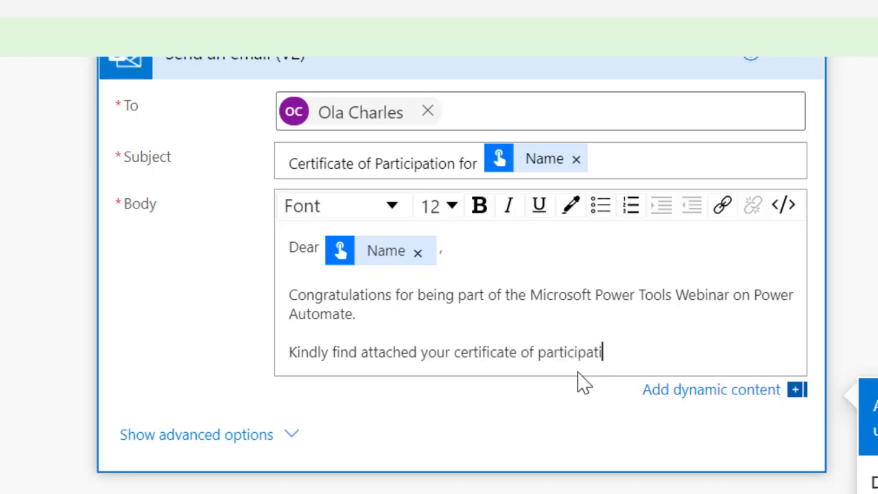
type("on.")
Close with 'See you in the coming edition of our webinar.' and 'Best regards,'.
key("Return")
type("See y")
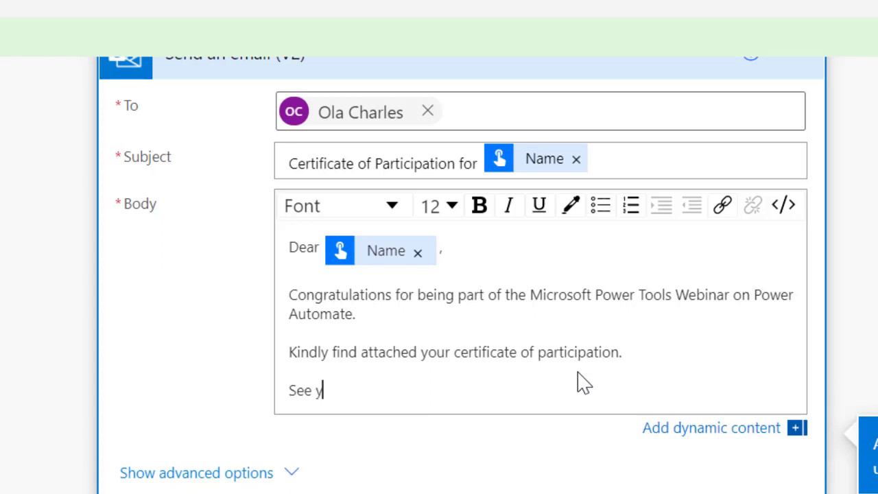
type("ou in the com")
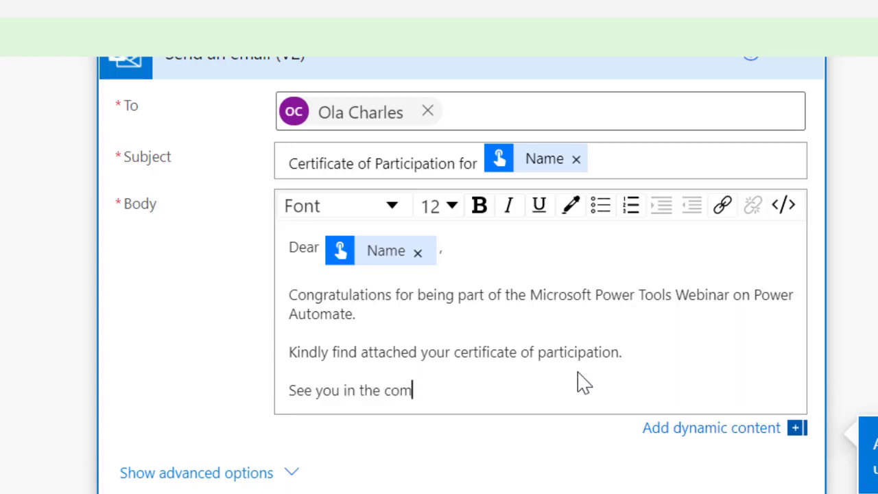
type("ing editio")
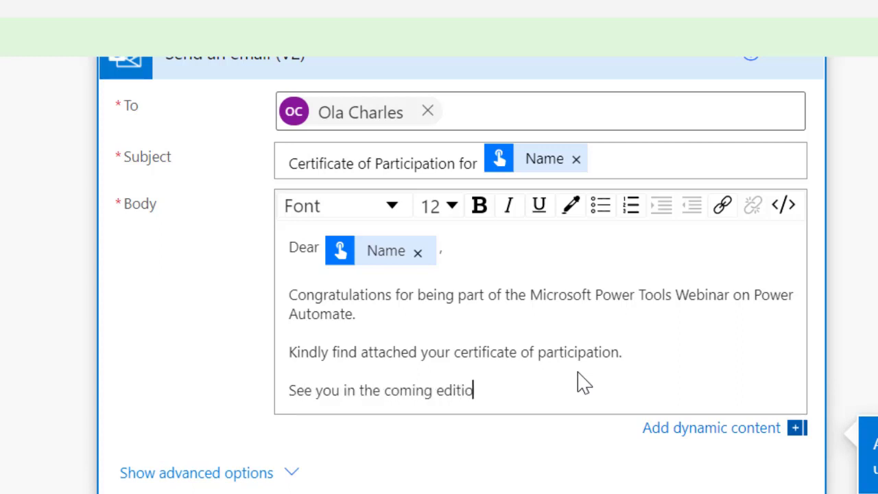
type("m")
key("BackSpace")
key("BackSpace")
type("n of our webinar")
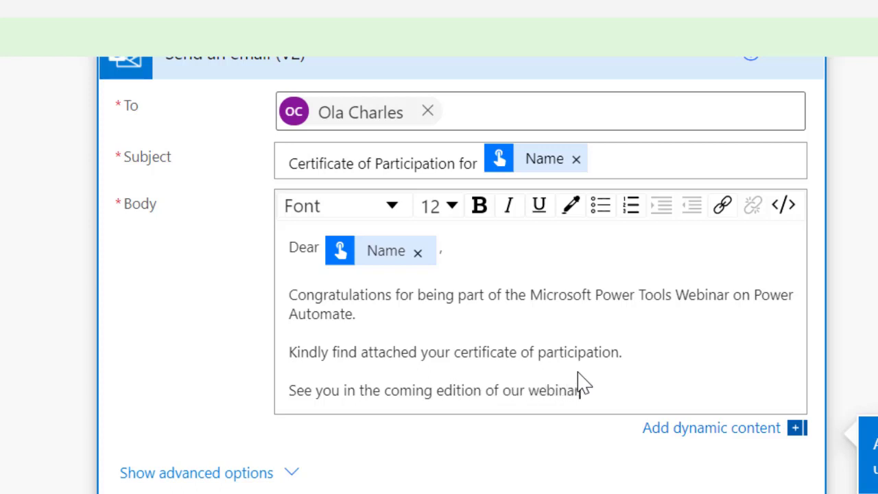
type(".")
key("Return")
type("Best reg")
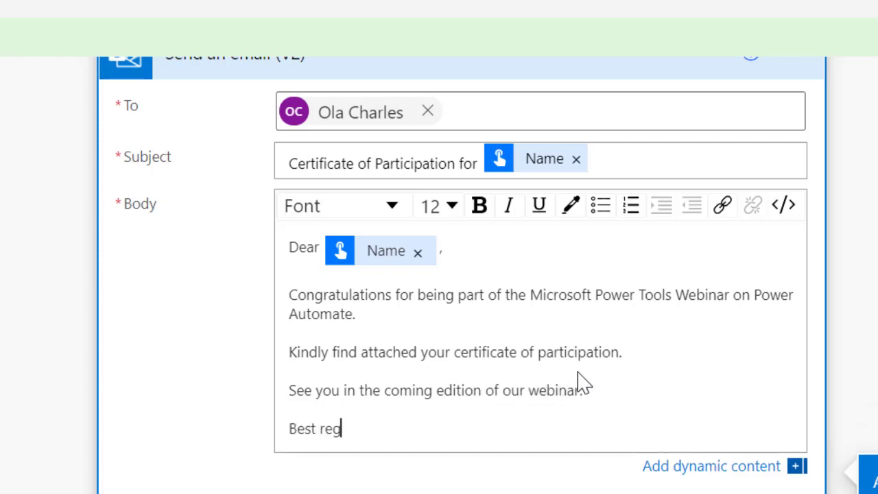
type("ards,")
key("Return")
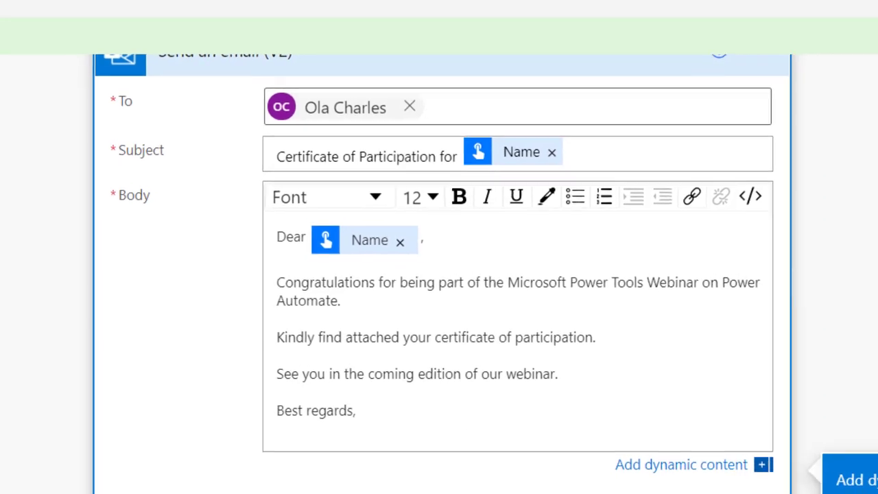
left_click(237, 493)
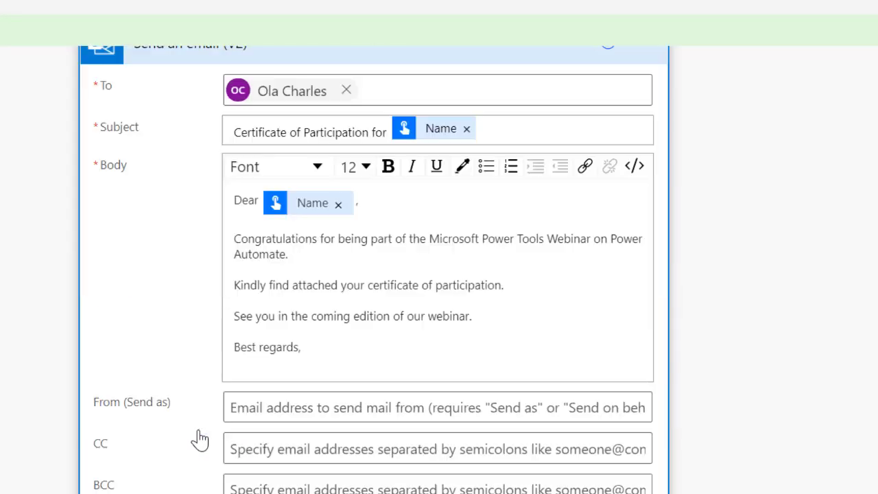
Choose High in the email's Importance dropdown.
scroll(291, 460, "down", 2)
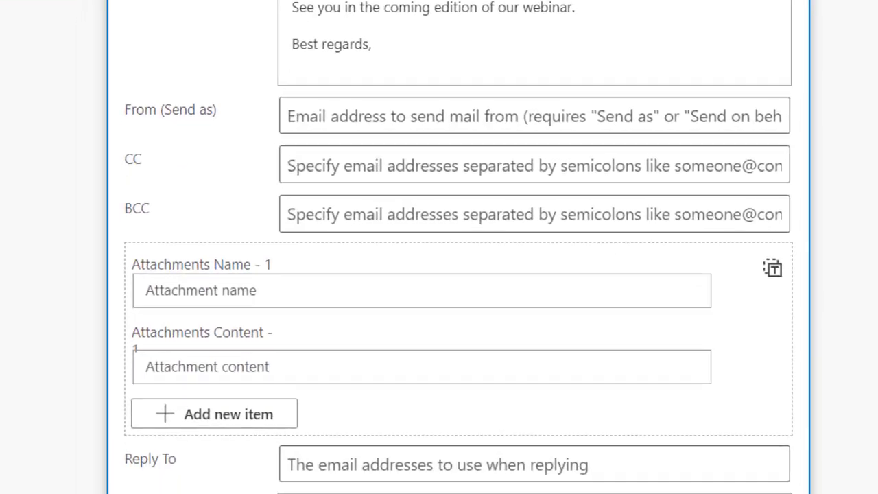
left_click(441, 473)
left_click(439, 474)
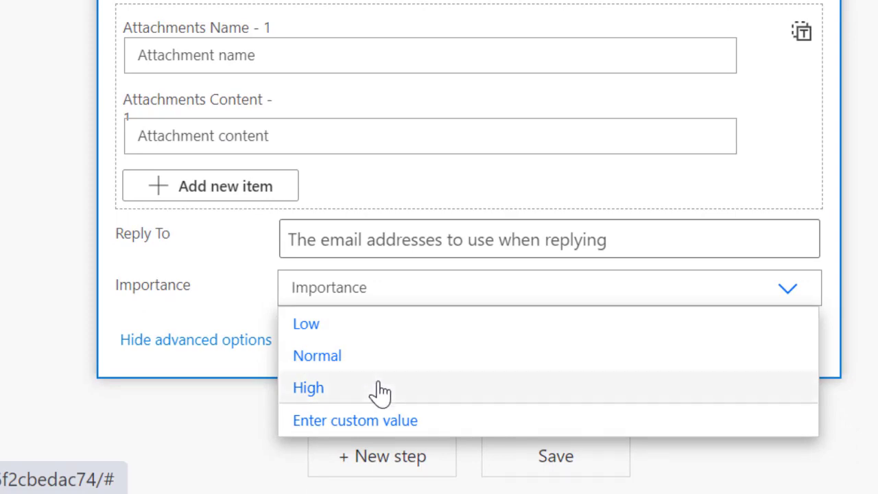
left_click(378, 389)
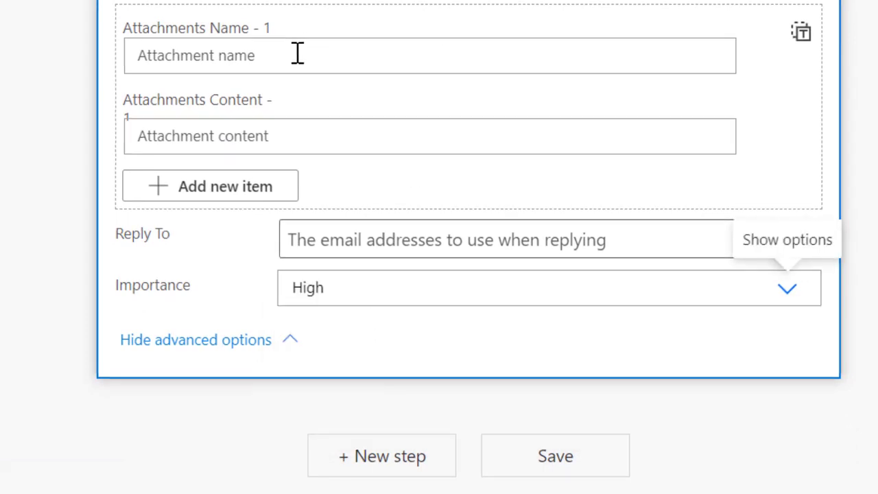
left_click(298, 54)
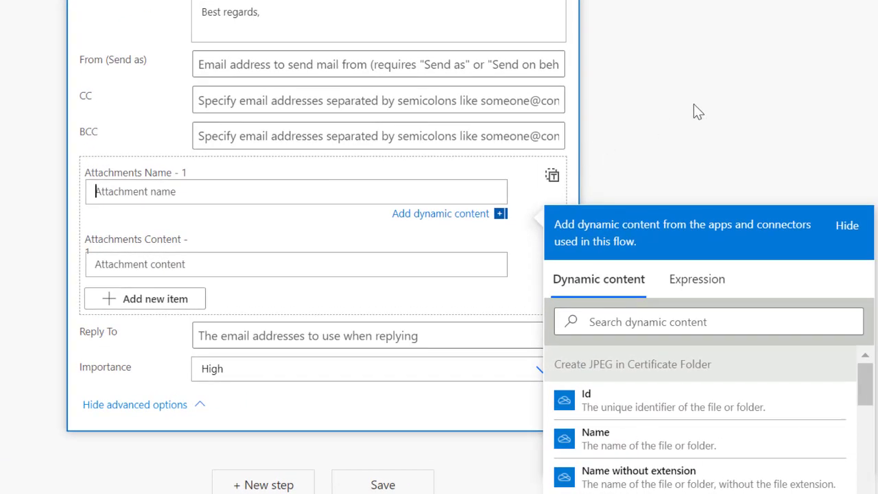
Attach Convert to JPEG's File name and File content, then add a second attachment entry.
scroll(694, 111, "down", 3)
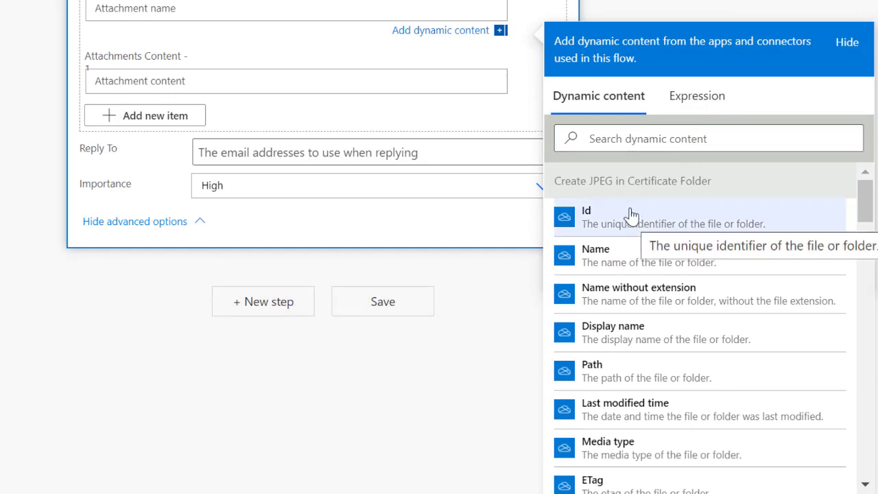
scroll(661, 177, "down", 5)
scroll(660, 180, "down", 3)
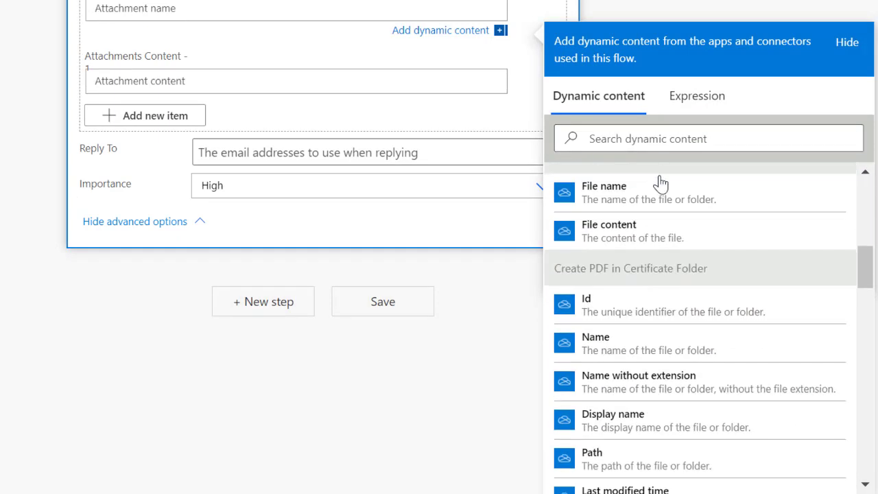
scroll(658, 182, "up", 2)
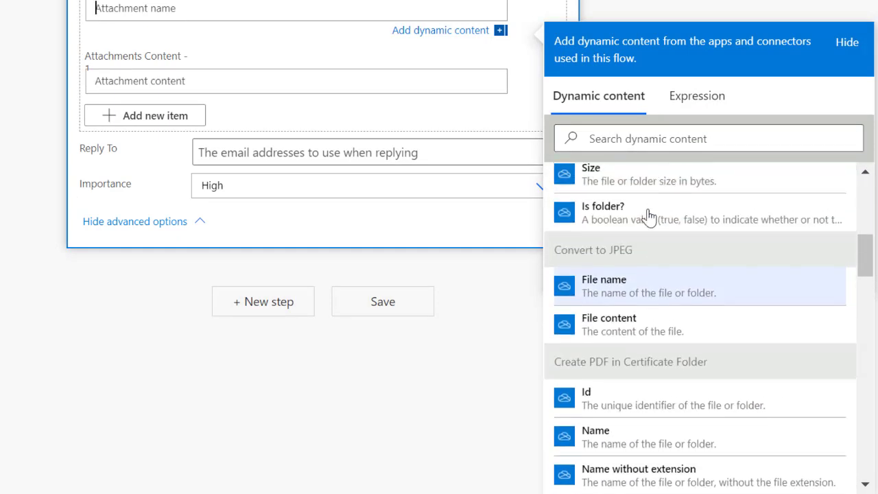
left_click(631, 292)
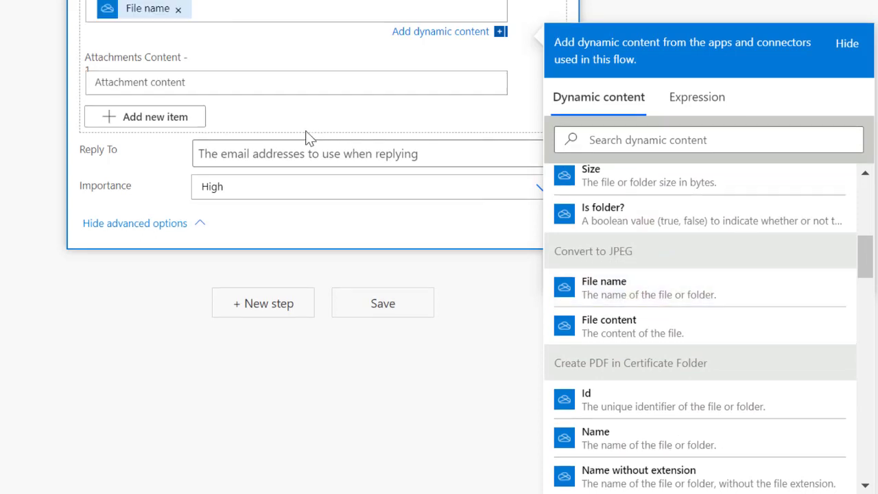
left_click(213, 83)
scroll(668, 303, "down", 3)
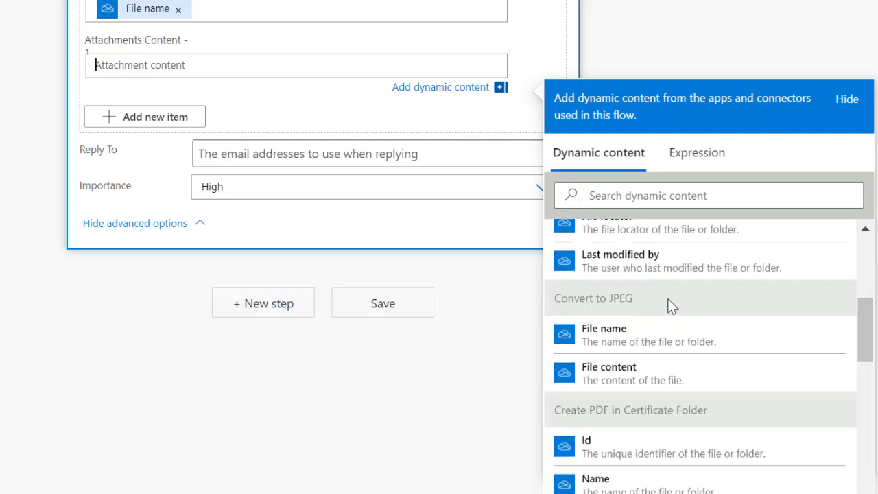
left_click(635, 375)
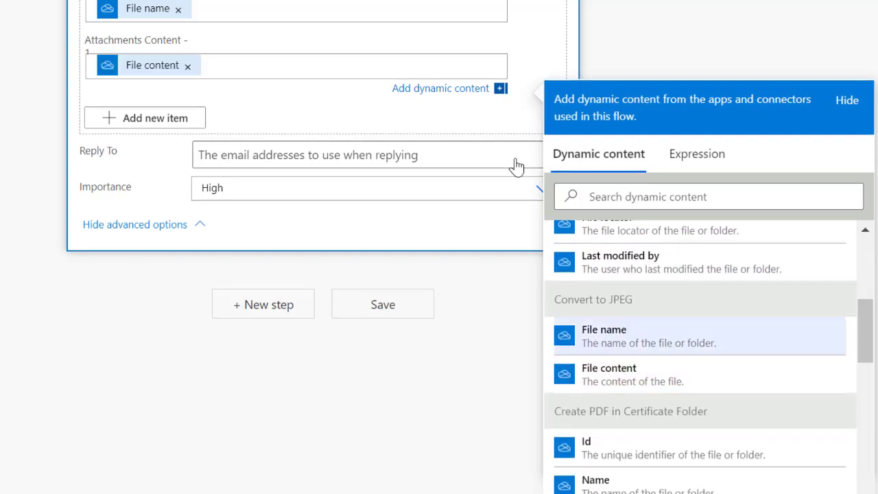
left_click(150, 122)
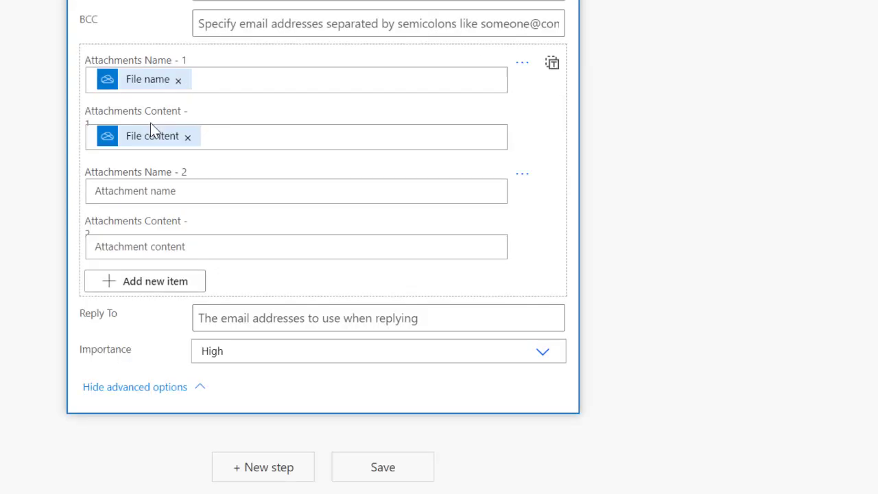
Give attachment 2 Convert to PDF's File name and File content, then collapse the email step.
left_click(177, 192)
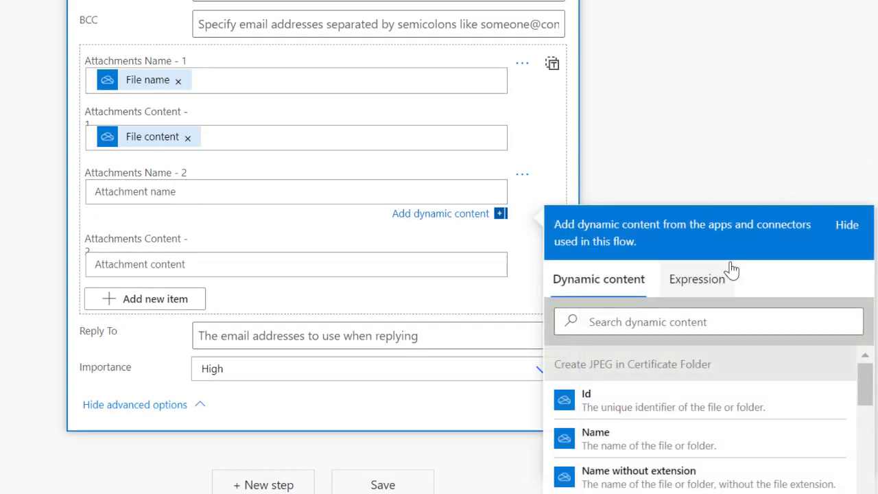
left_click(659, 322)
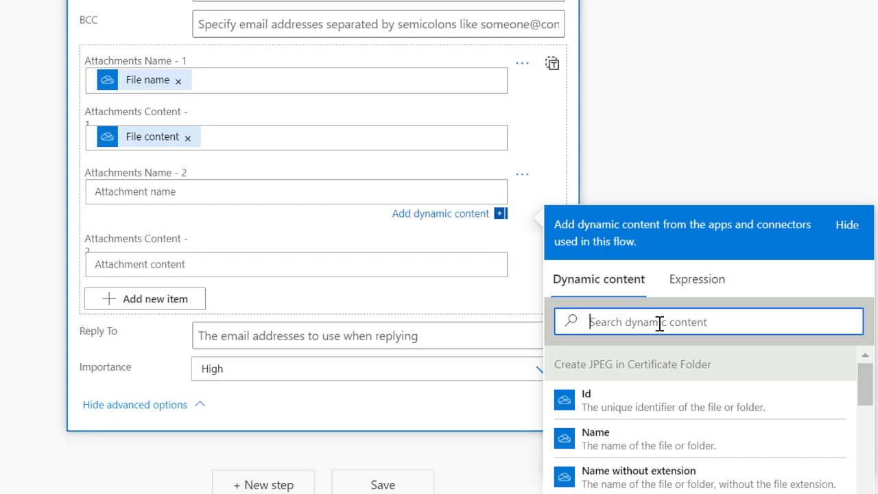
type("file name")
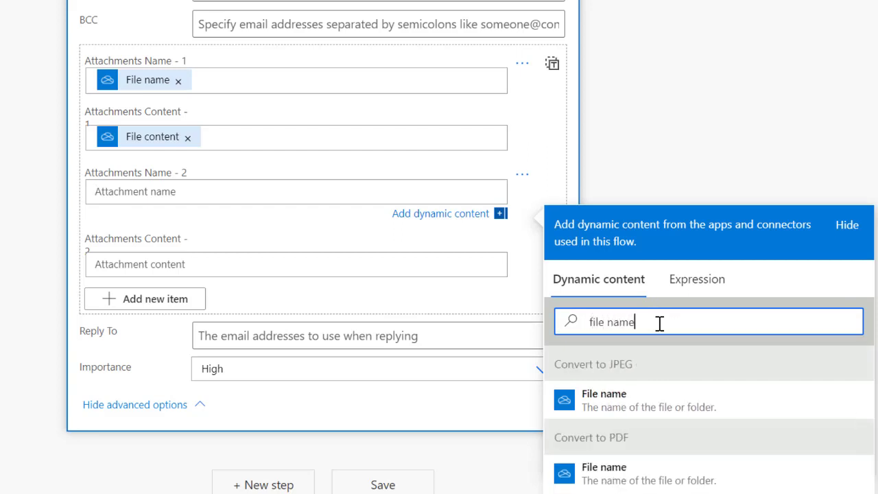
scroll(659, 322, "down", 3)
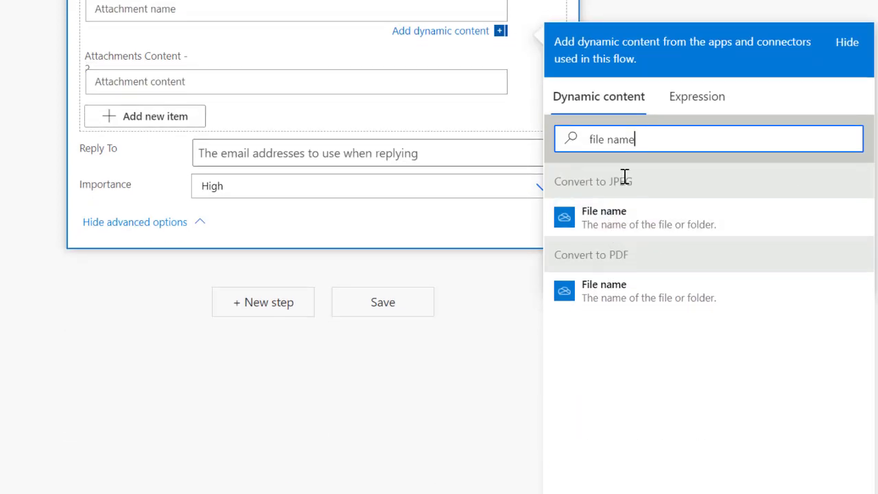
left_click(609, 304)
left_click(237, 81)
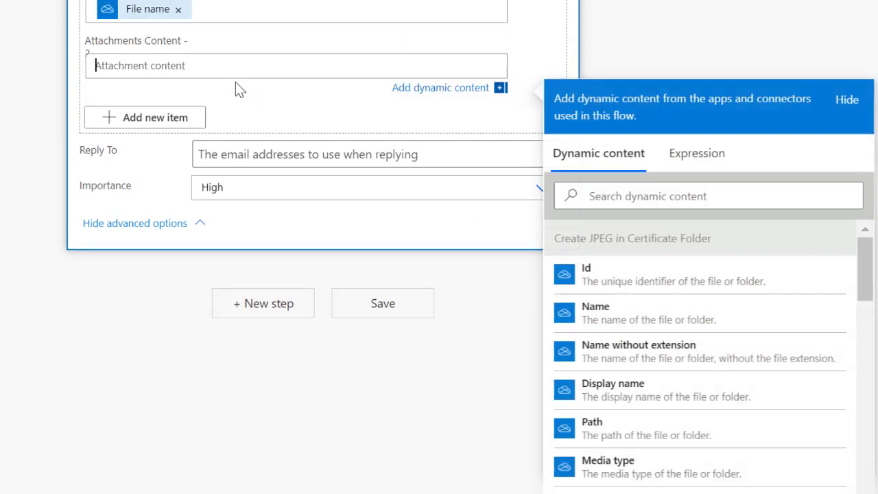
left_click(679, 195)
type("f")
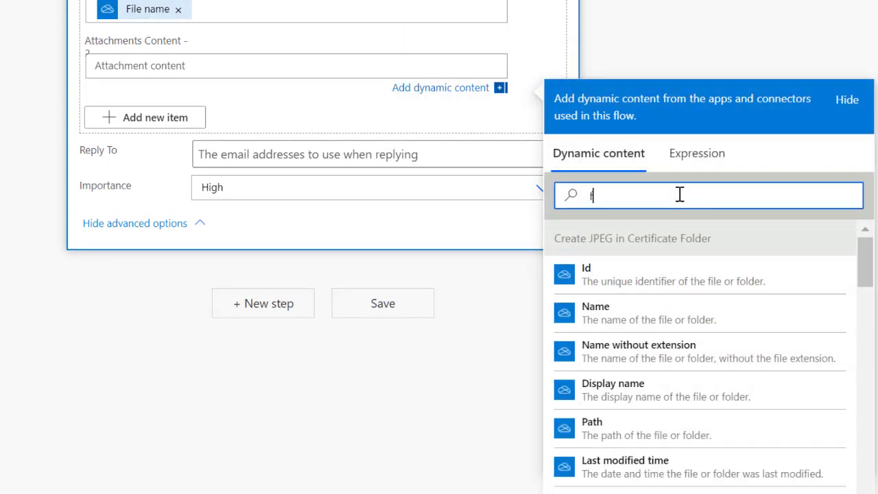
type("ile content")
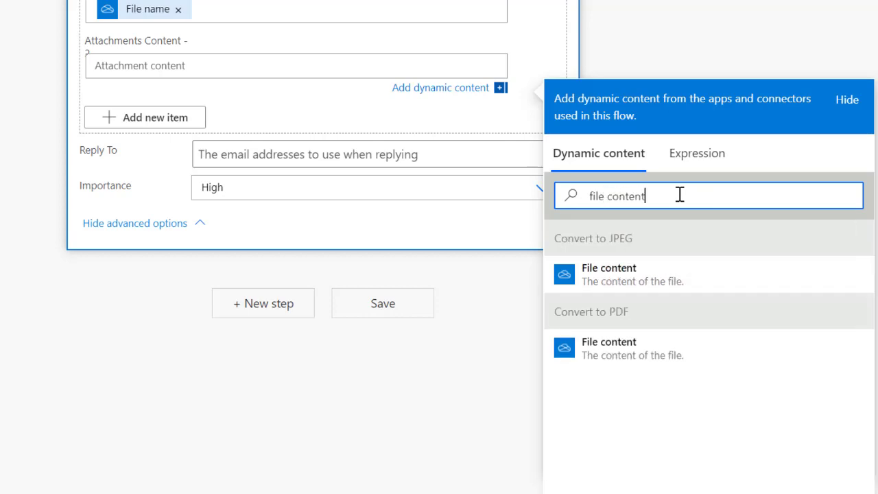
left_click(637, 347)
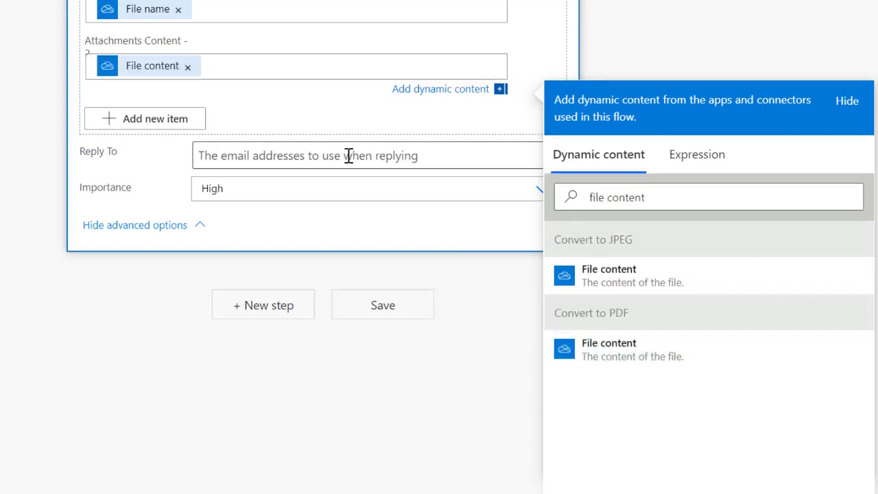
scroll(364, 185, "up", 8)
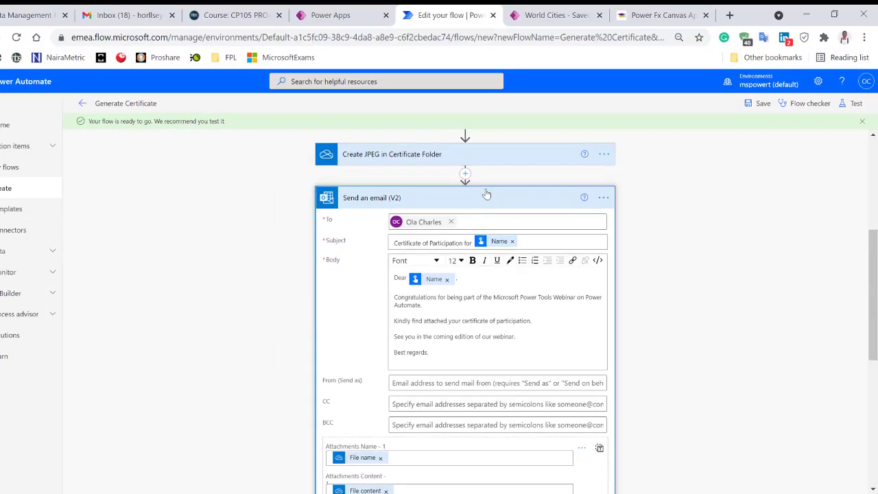
left_click(486, 196)
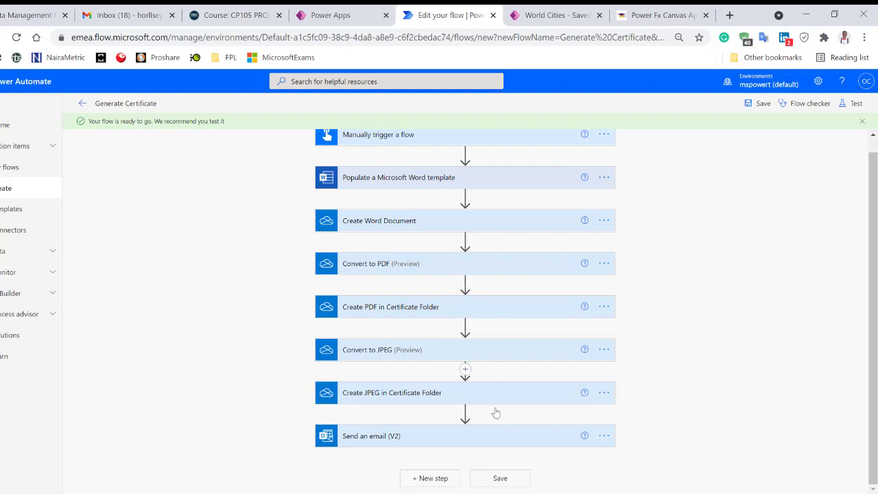
Save the Generate Certificate flow and start a manual test run, entering a participant's name.
left_click(518, 480)
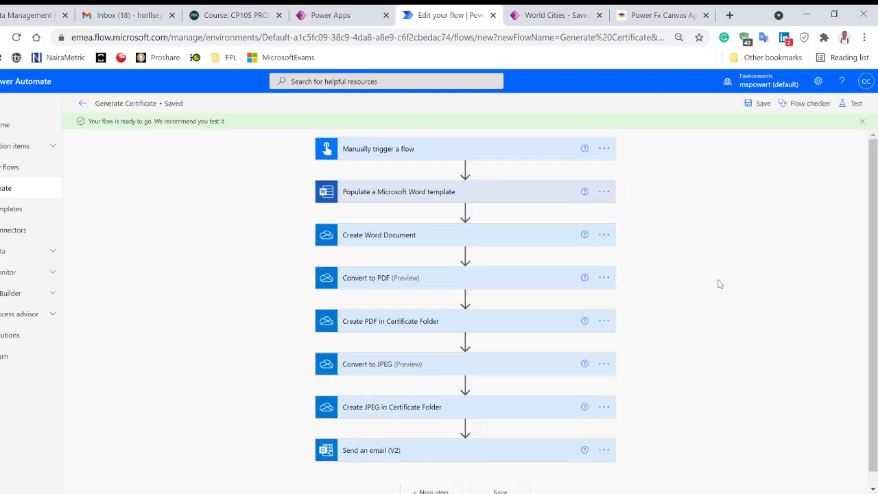
left_click(852, 104)
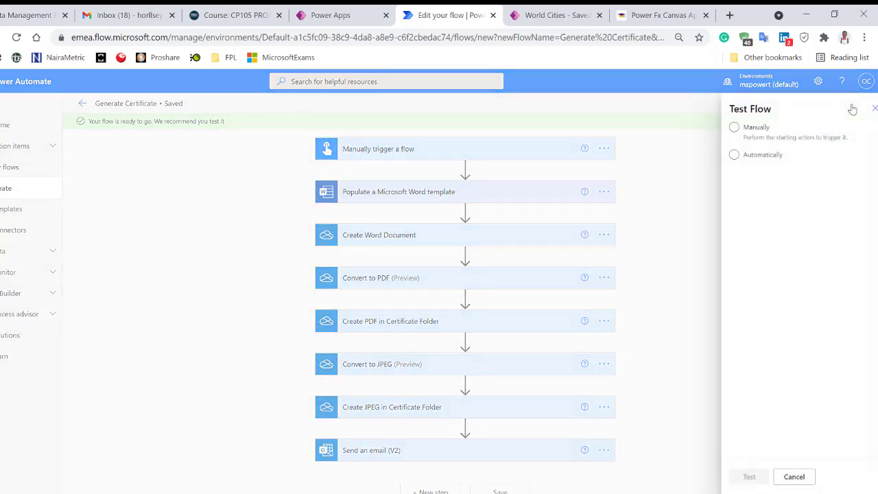
left_click(721, 127)
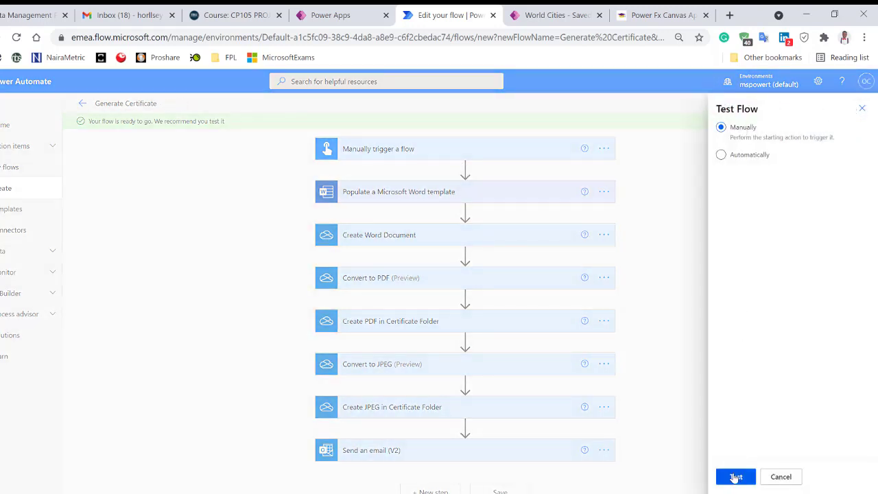
left_click(735, 477)
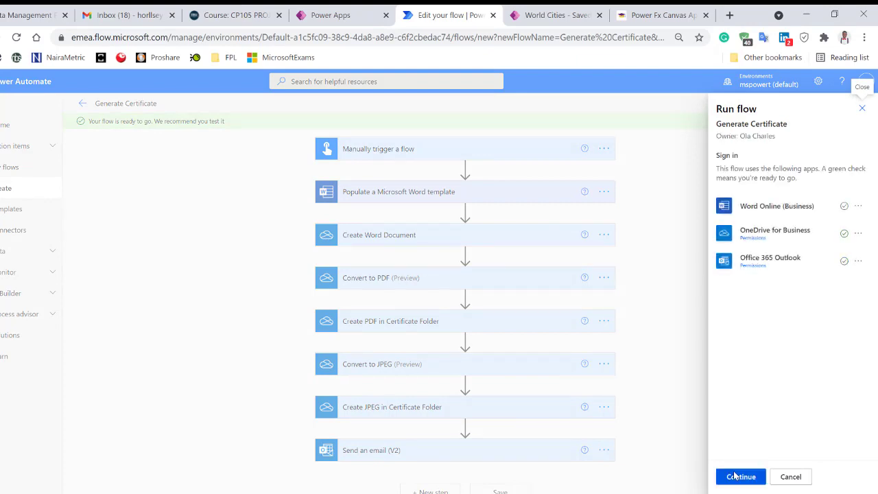
left_click(733, 477)
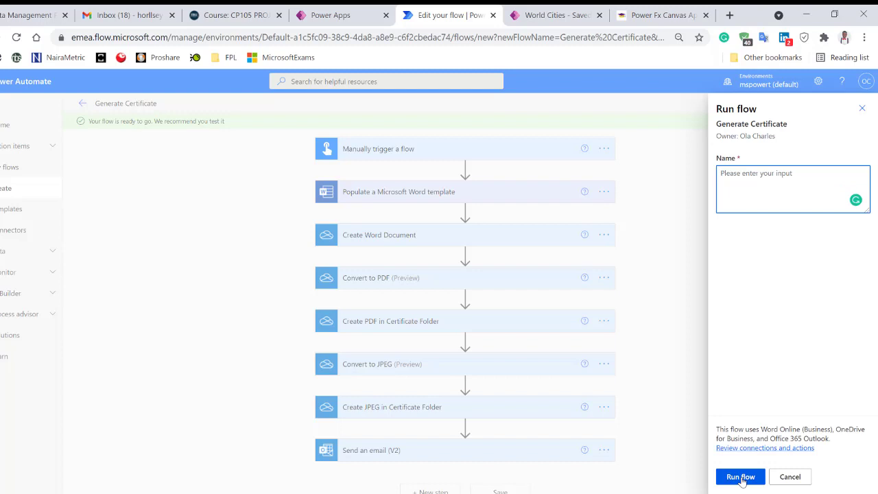
type("Adele Vance")
left_click(740, 477)
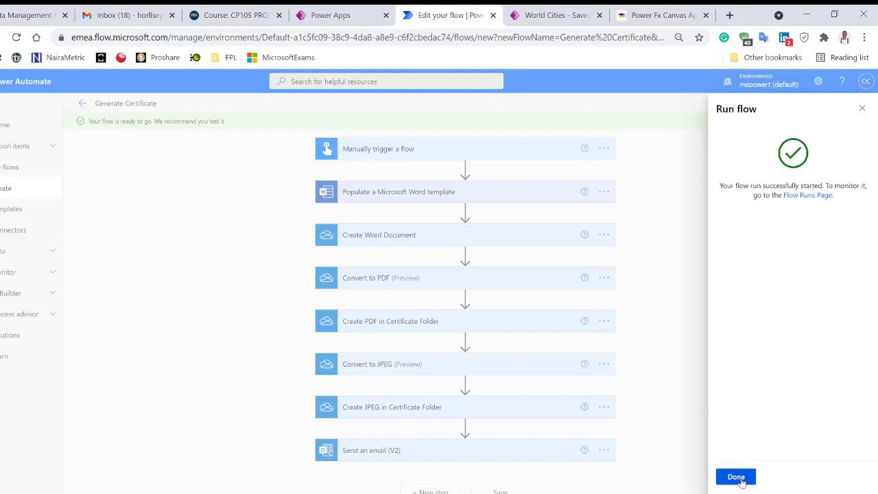
left_click(736, 476)
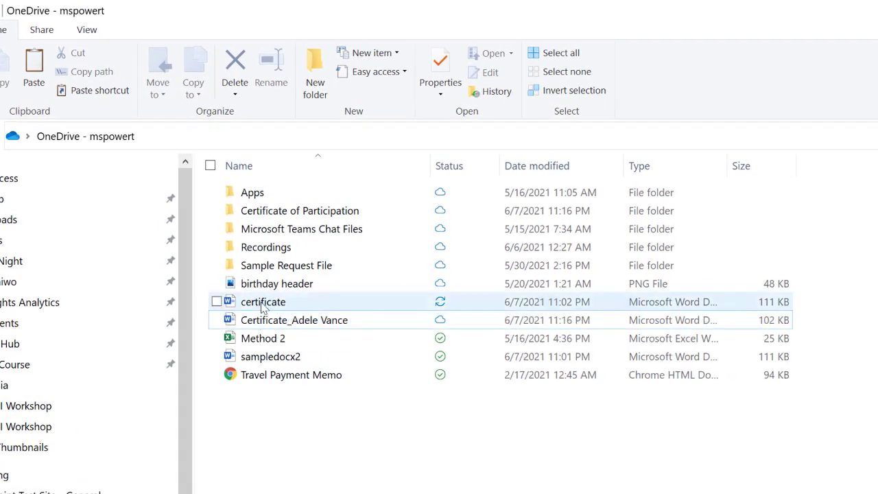
Open the OneDrive Certificate of Participation folder and check both generated certificate files.
left_click(265, 308)
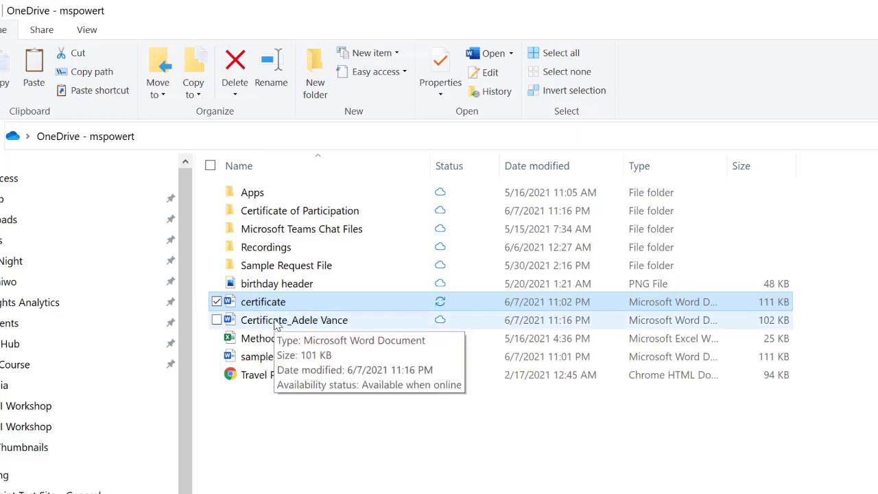
double_click(294, 215)
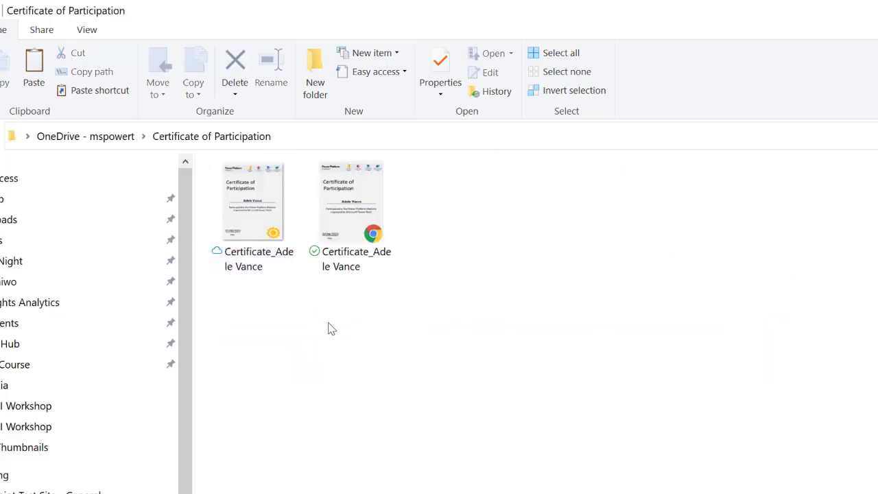
left_click(251, 224)
left_click(317, 218)
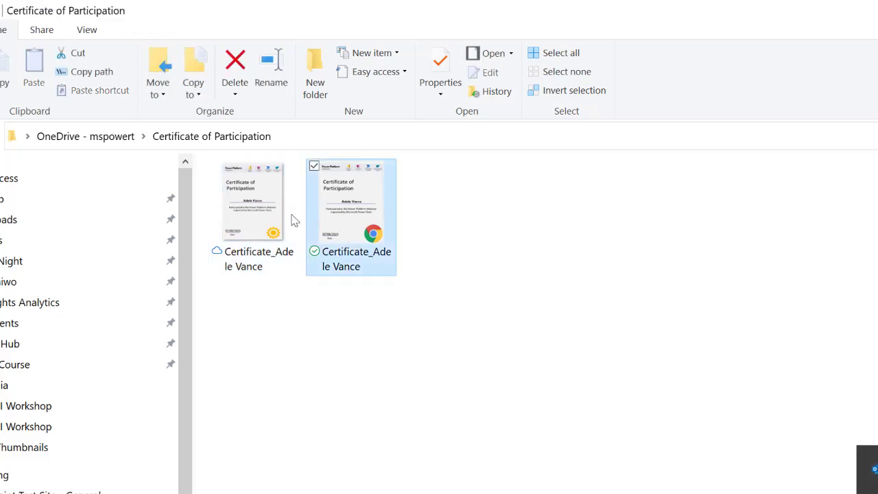
left_click(255, 217)
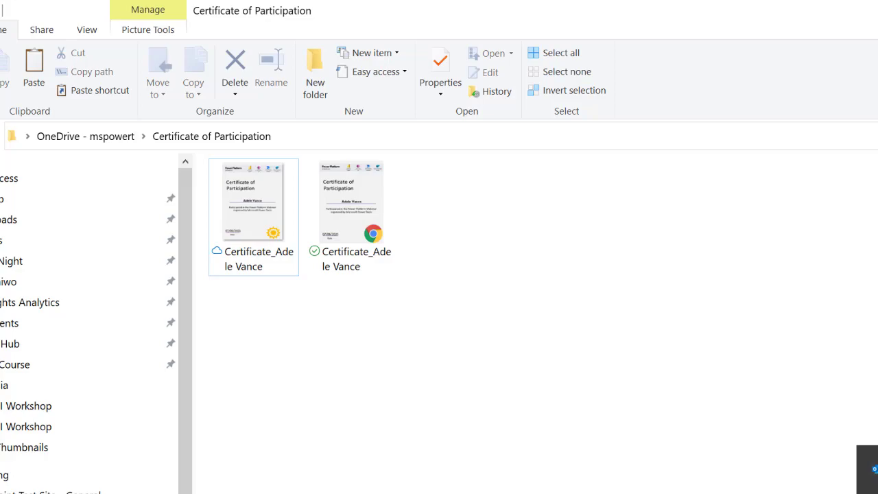
left_click(874, 481)
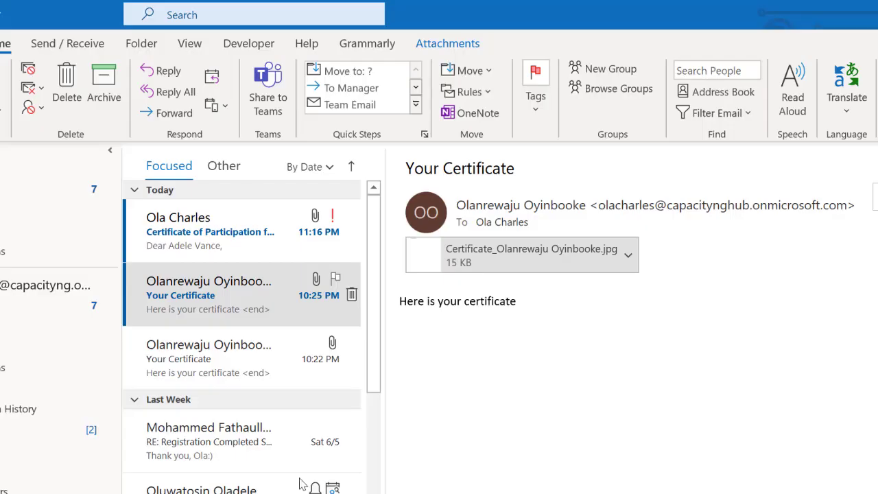
Open the newest certificate email, view its JPEG attachment, then open the PDF attachment.
left_click(212, 257)
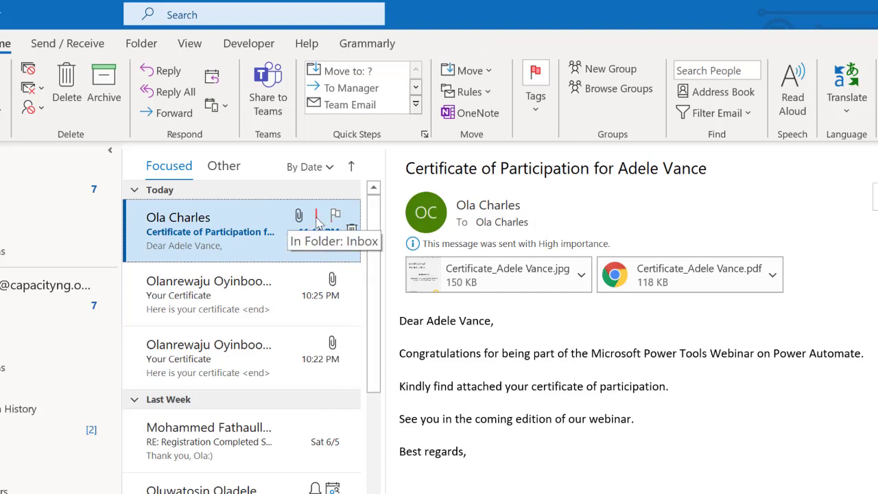
left_click(505, 277)
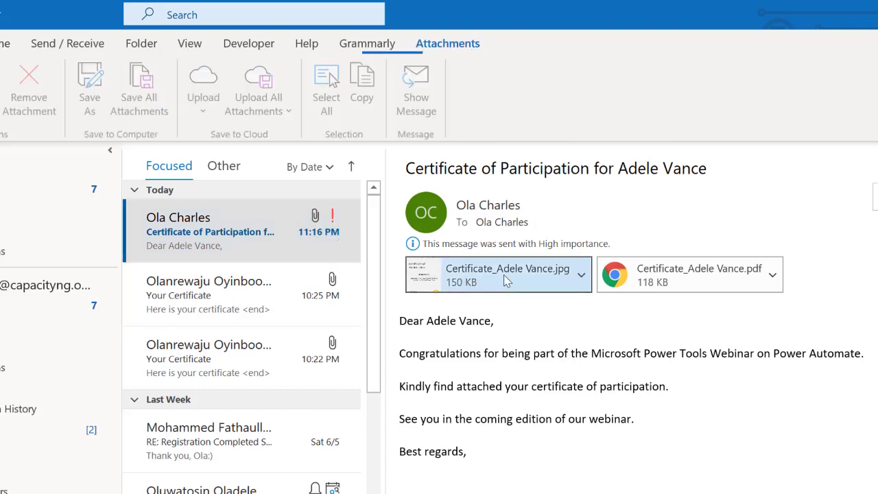
double_click(504, 274)
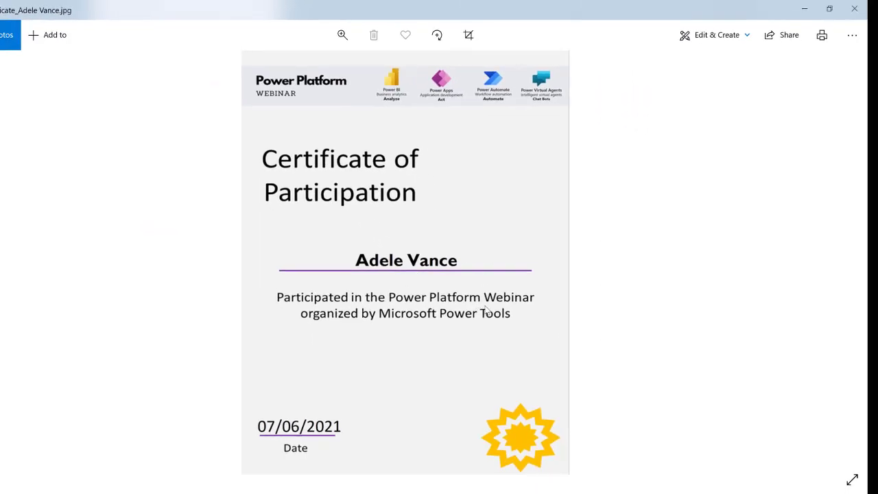
left_click(860, 9)
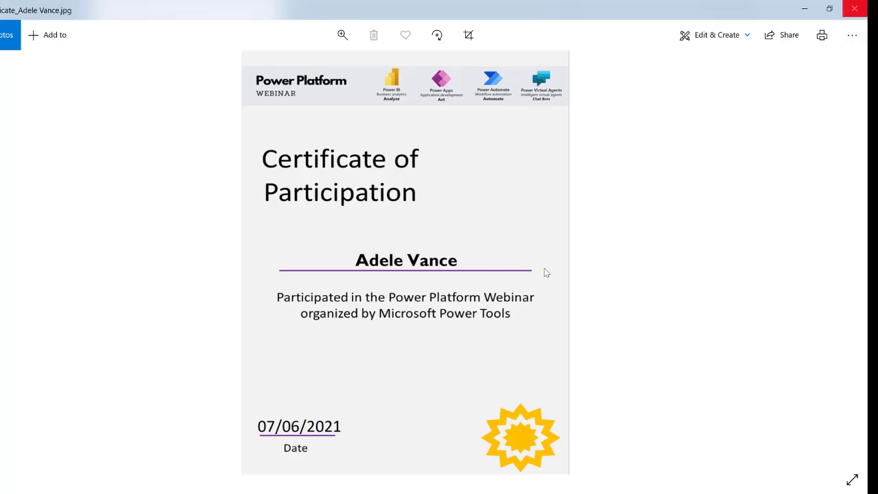
double_click(507, 203)
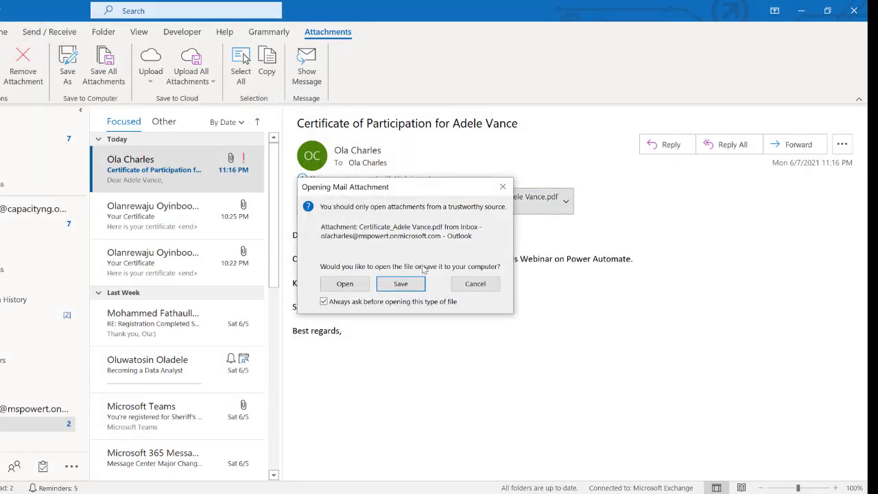
left_click(351, 287)
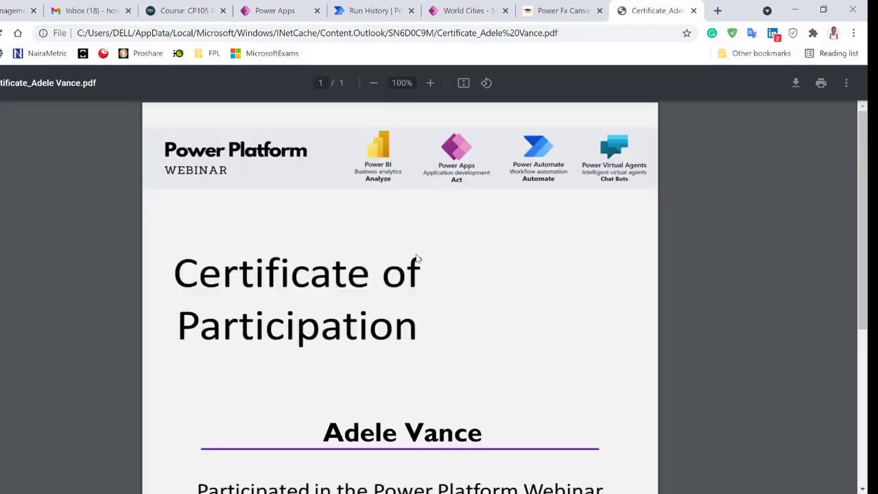
Scroll through the PDF certificate in Chrome, then return to the flow's run history.
scroll(468, 253, "down", 4)
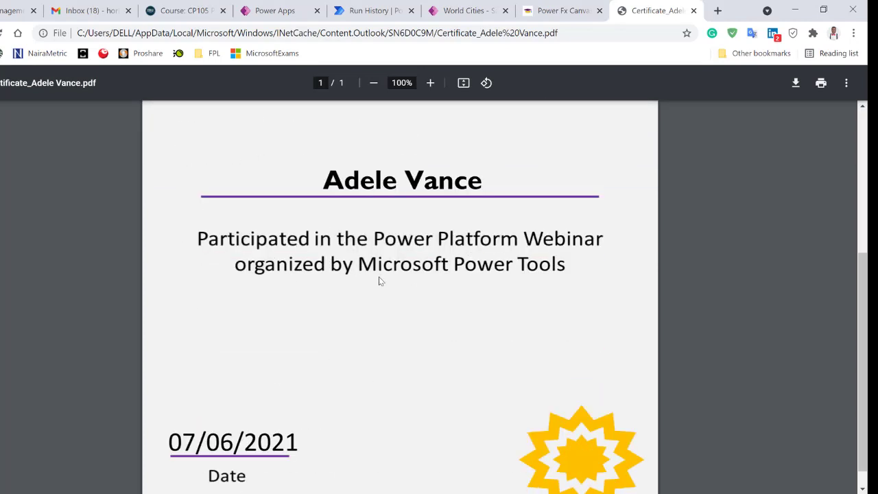
scroll(379, 280, "down", 1)
scroll(379, 281, "up", 4)
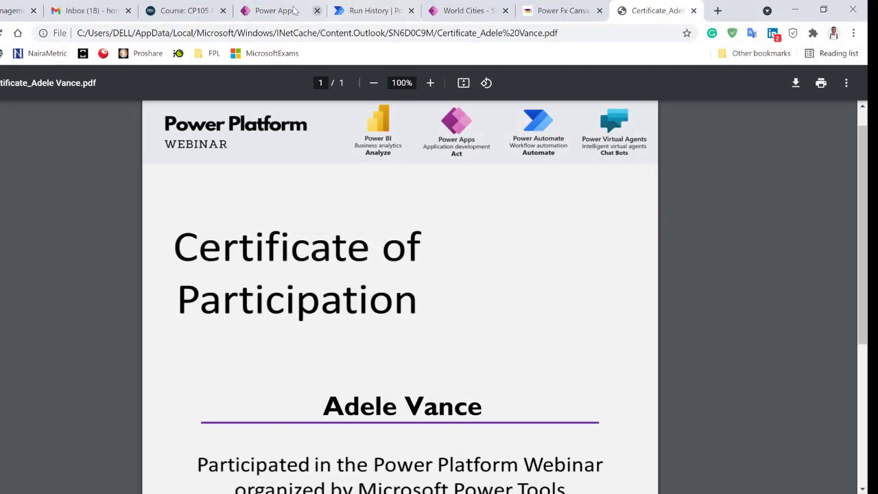
left_click(366, 8)
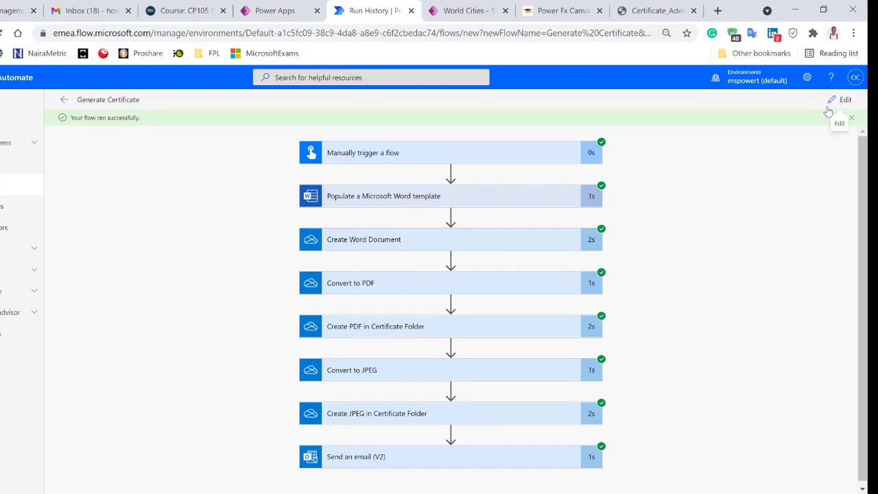
Edit the flow and add a OneDrive Delete file action after the email step.
left_click(835, 103)
scroll(660, 320, "down", 1)
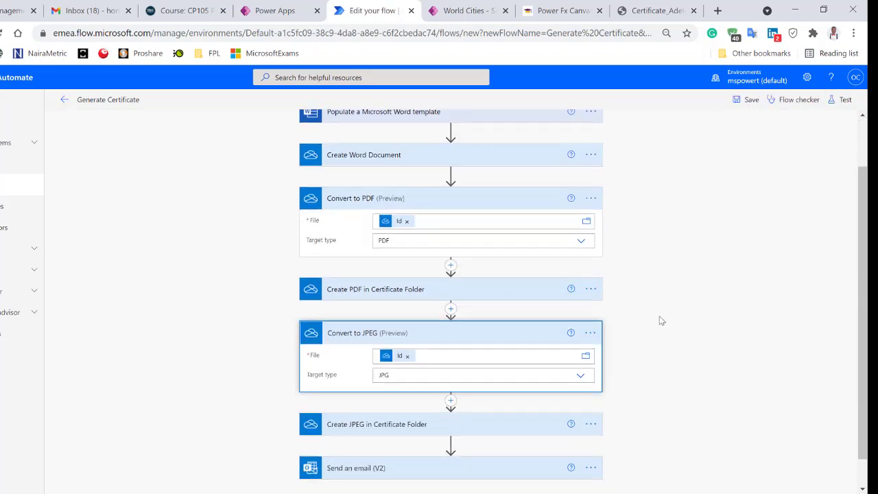
scroll(662, 320, "down", 1)
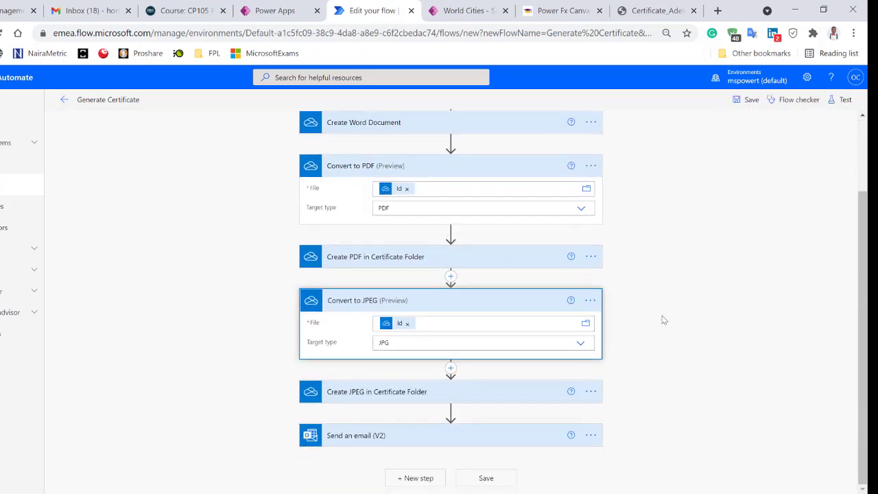
left_click(418, 478)
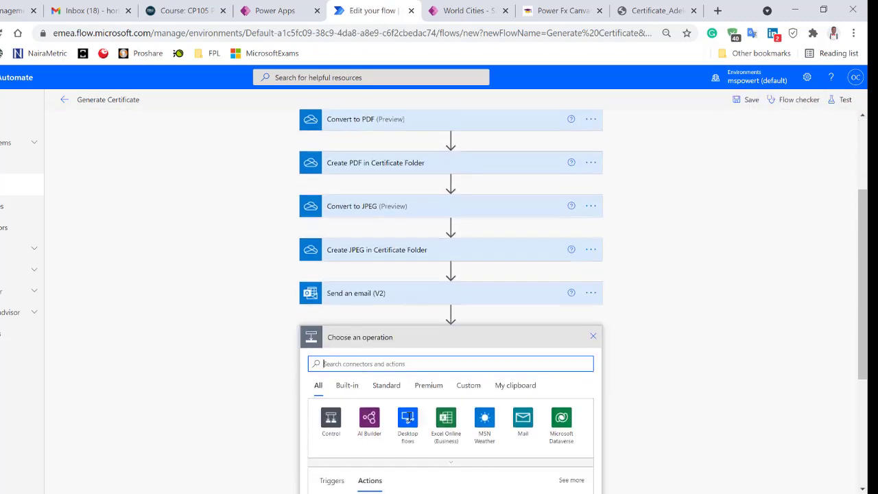
type("delete")
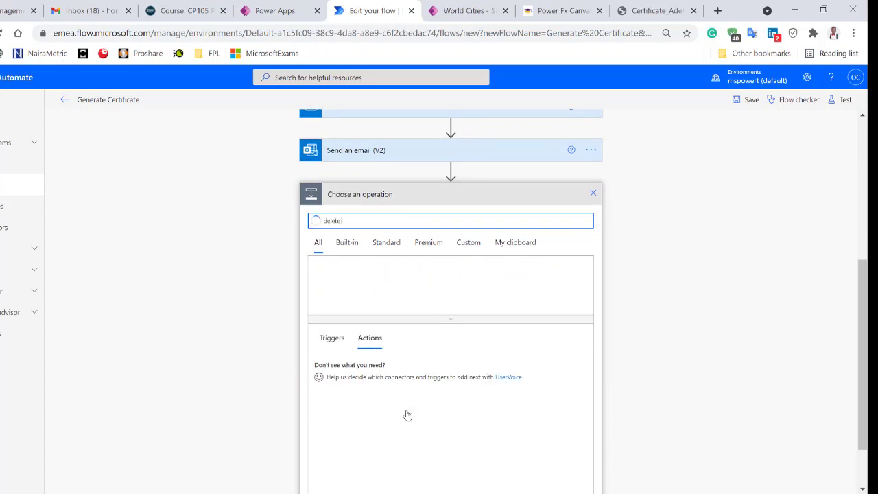
type(" item")
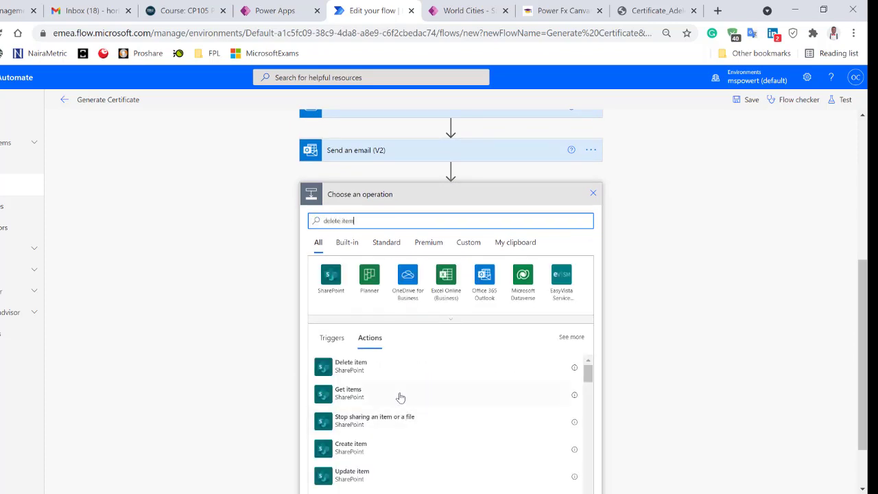
scroll(412, 384, "down", 3)
scroll(413, 363, "down", 1)
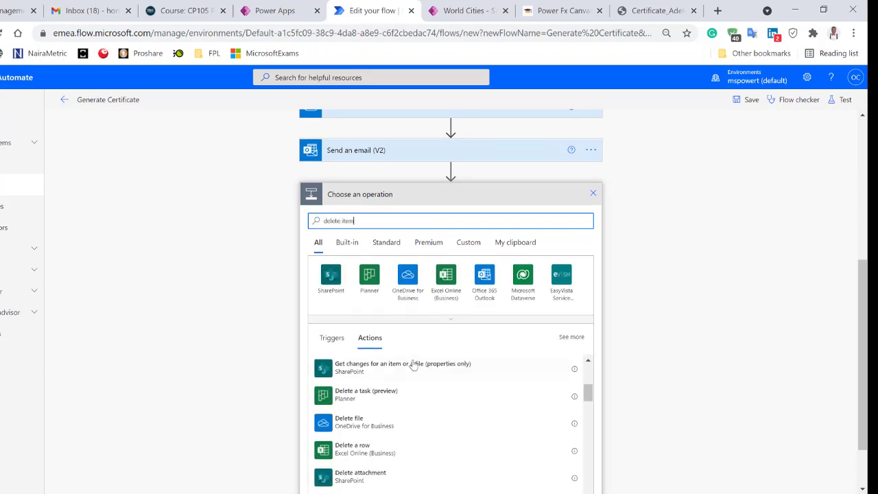
left_click(364, 428)
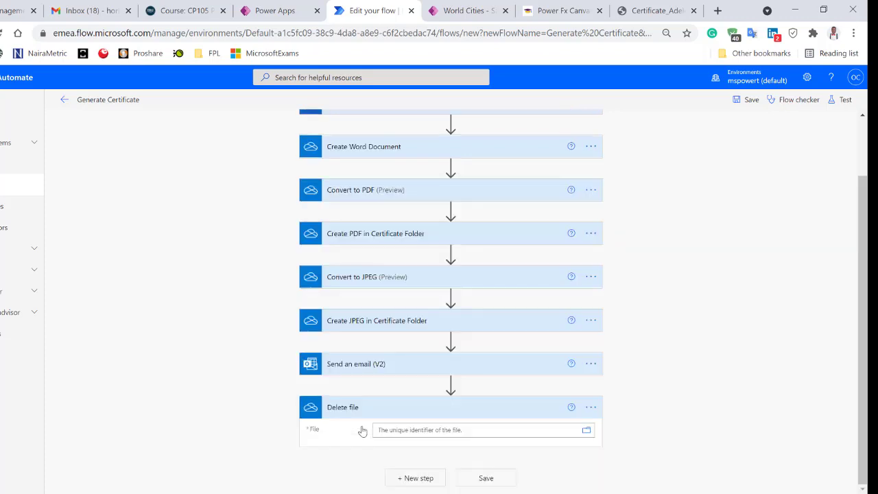
Set the Delete file step's File to the Create Word Document's Id.
left_click(440, 431)
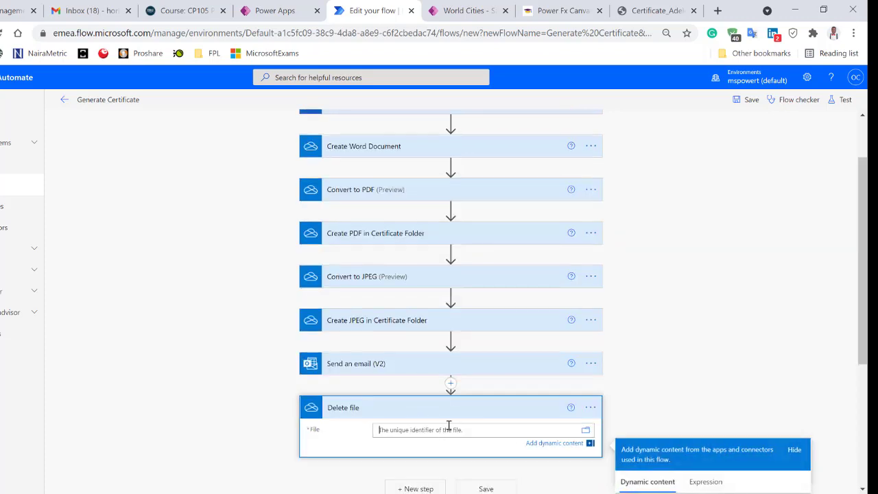
left_click(722, 300)
scroll(686, 281, "up", 1)
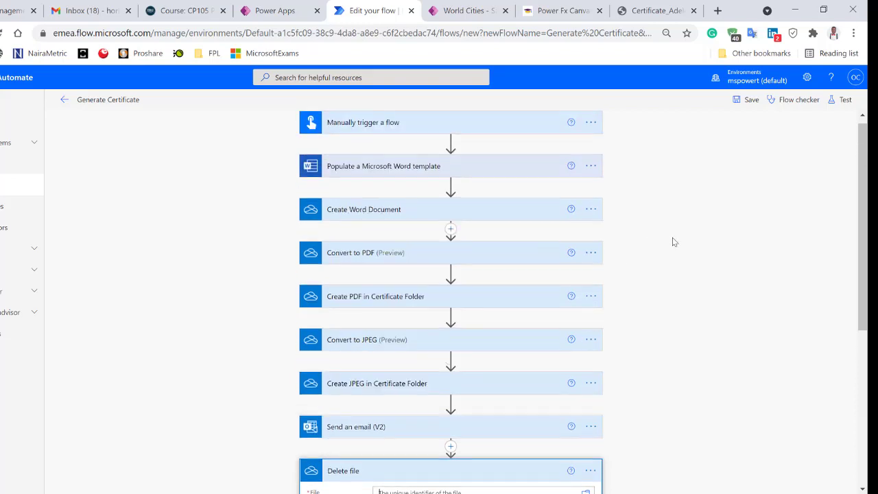
scroll(672, 242, "down", 4)
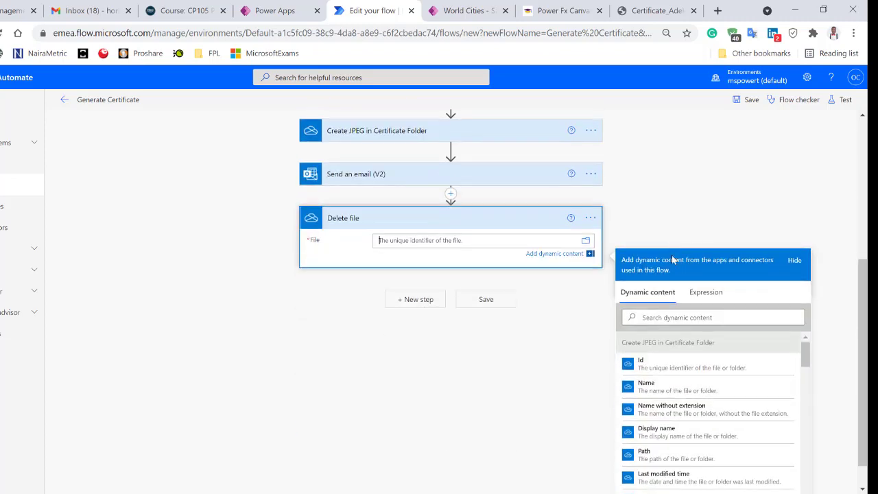
scroll(676, 364, "down", 10)
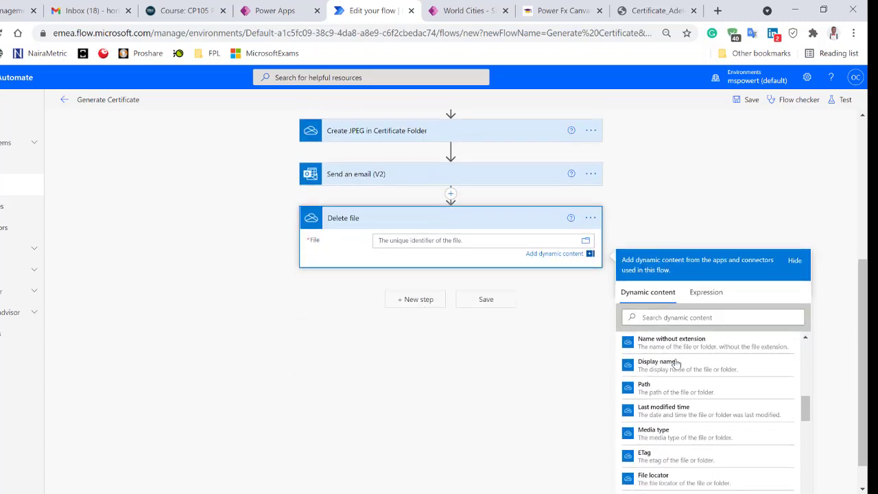
scroll(677, 364, "down", 2)
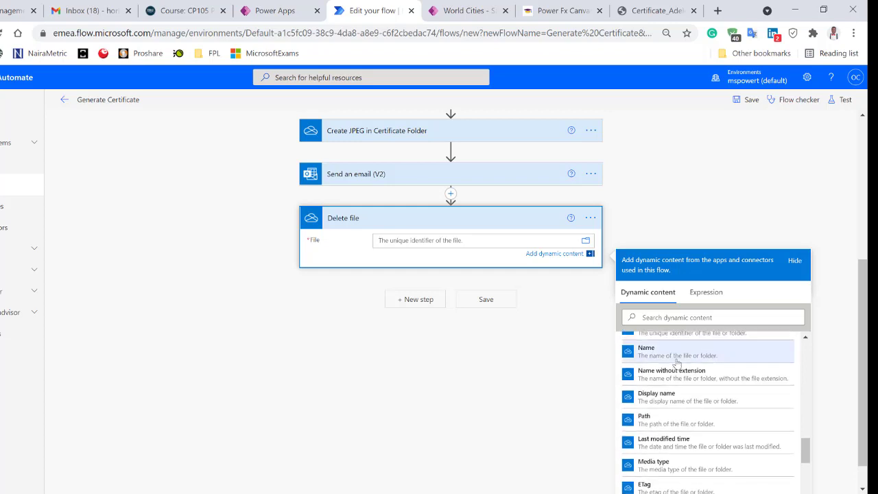
scroll(641, 432, "up", 4)
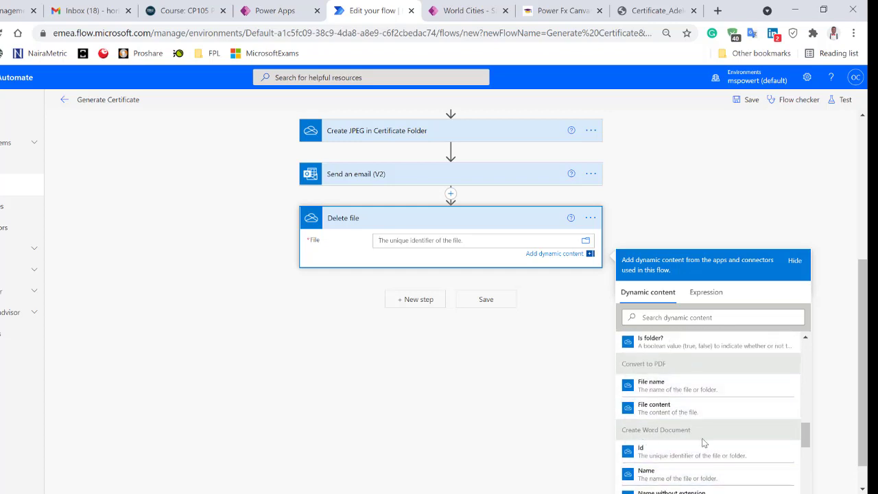
left_click(672, 453)
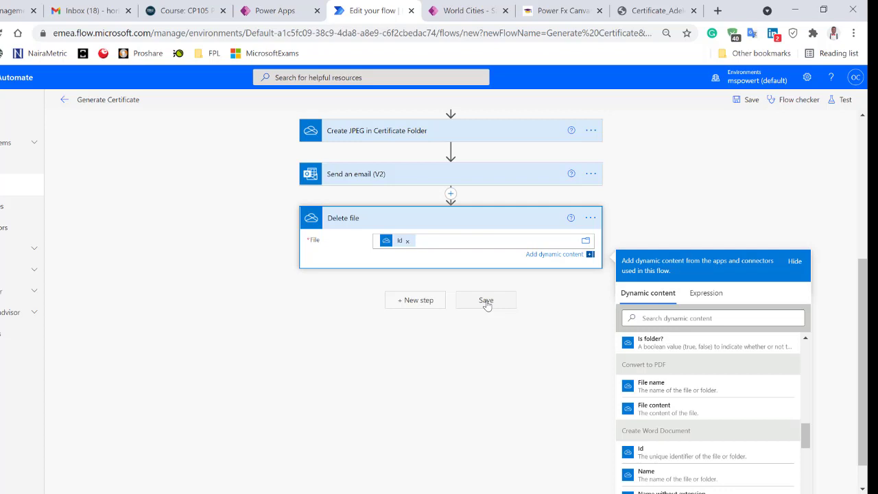
Save the updated flow and run a manual test with a new recipient's name.
left_click(486, 303)
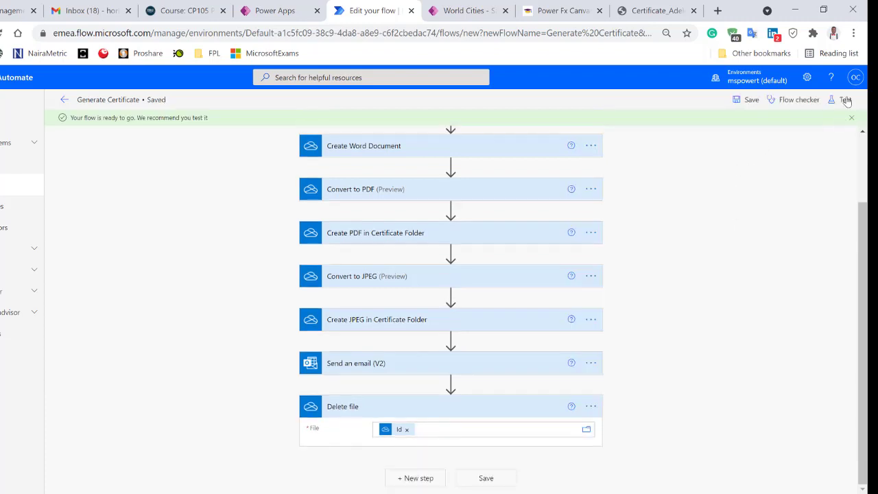
left_click(843, 99)
left_click(731, 124)
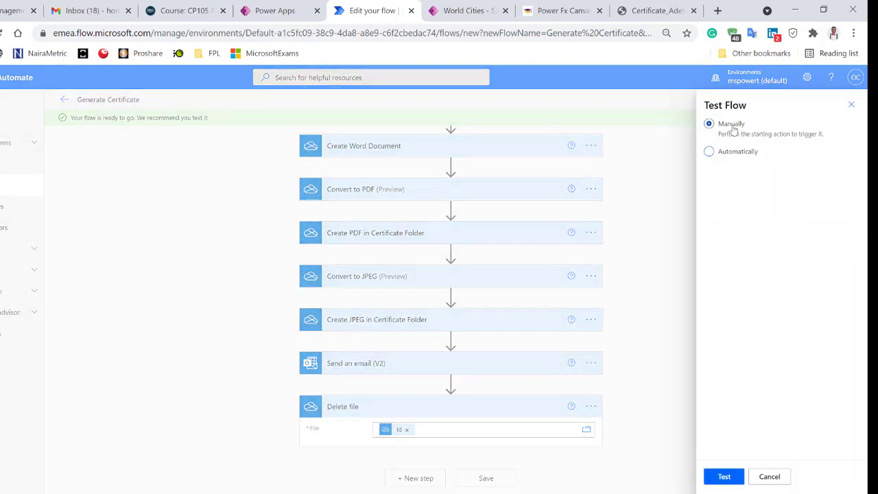
left_click(732, 477)
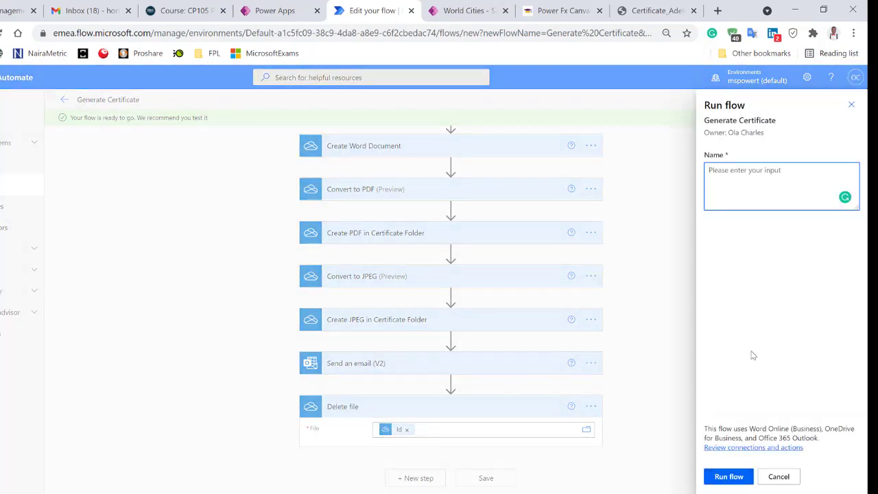
left_click(731, 480)
left_click(729, 480)
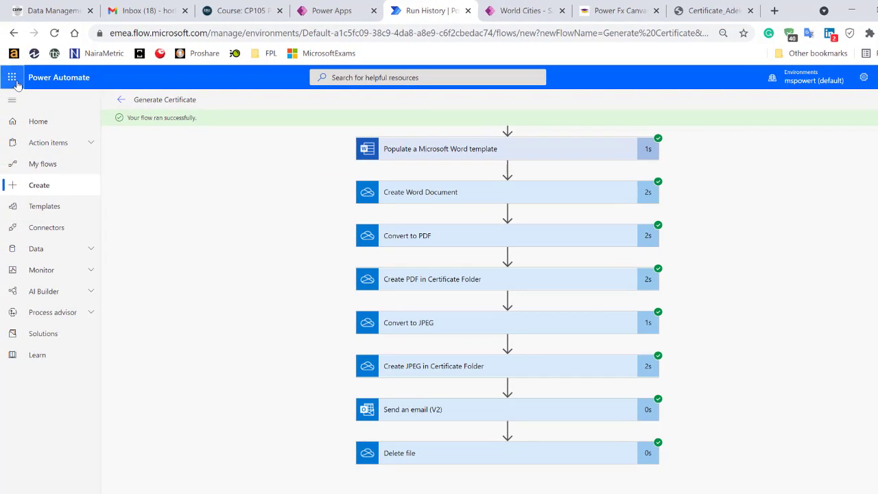
Launch Outlook in a new browser tab from the Microsoft 365 app launcher.
left_click(12, 78)
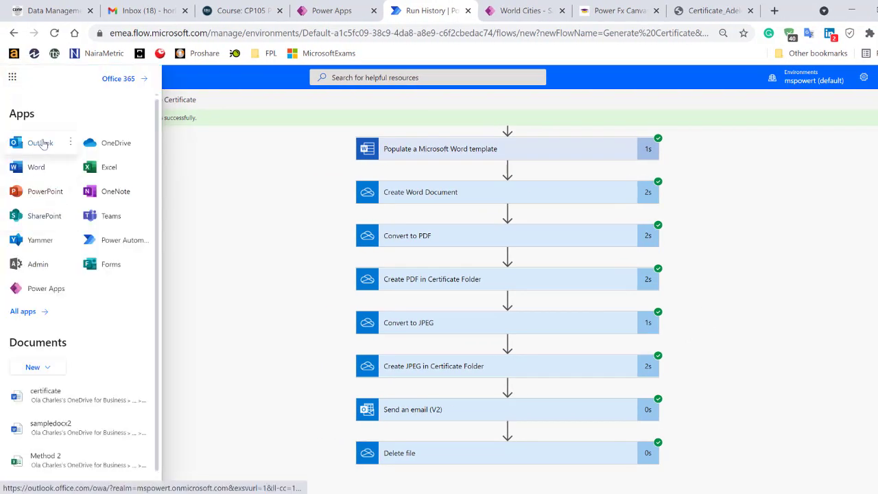
left_click(70, 142)
left_click(94, 165)
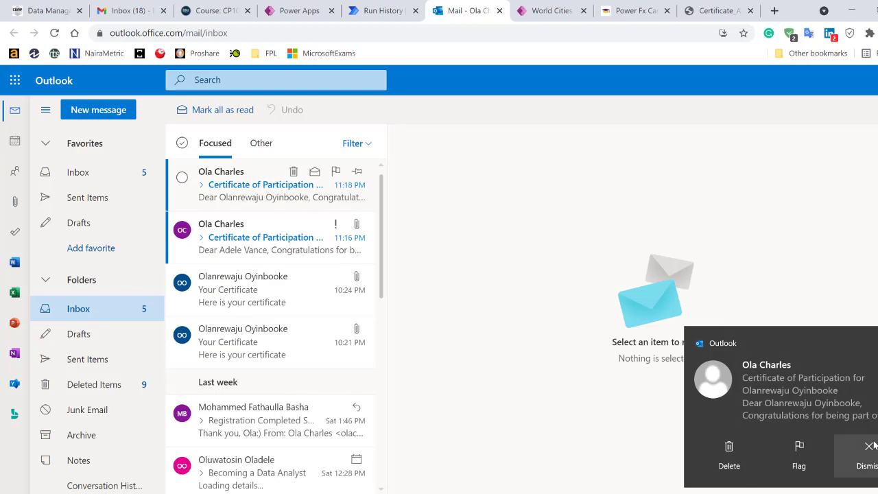
Open the top Certificate of Participation email and check its body and image and PDF attachments.
left_click(266, 198)
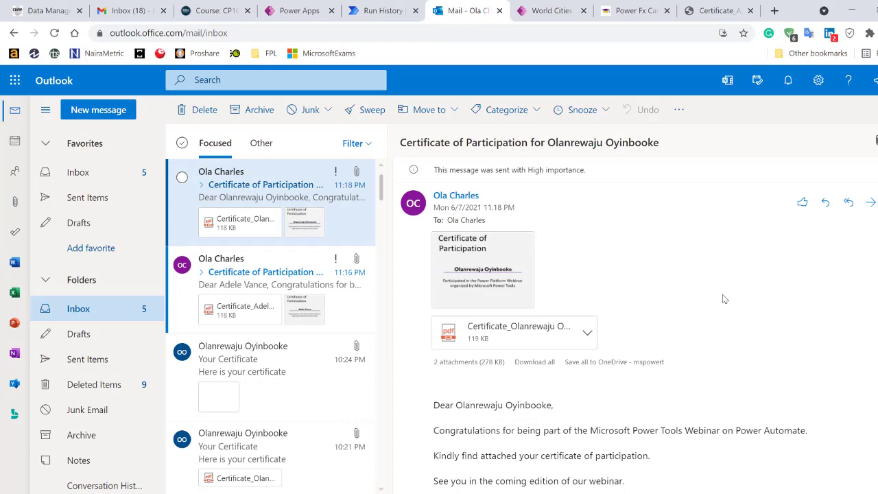
scroll(724, 296, "down", 2)
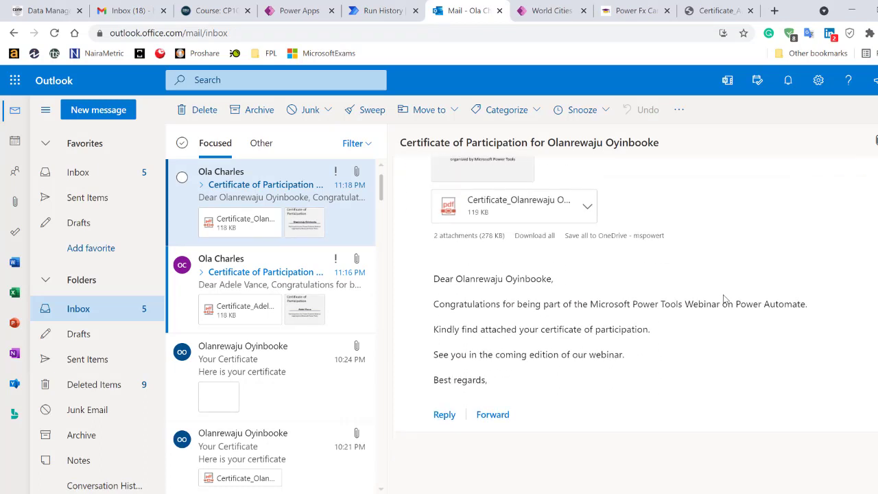
scroll(571, 279, "up", 1)
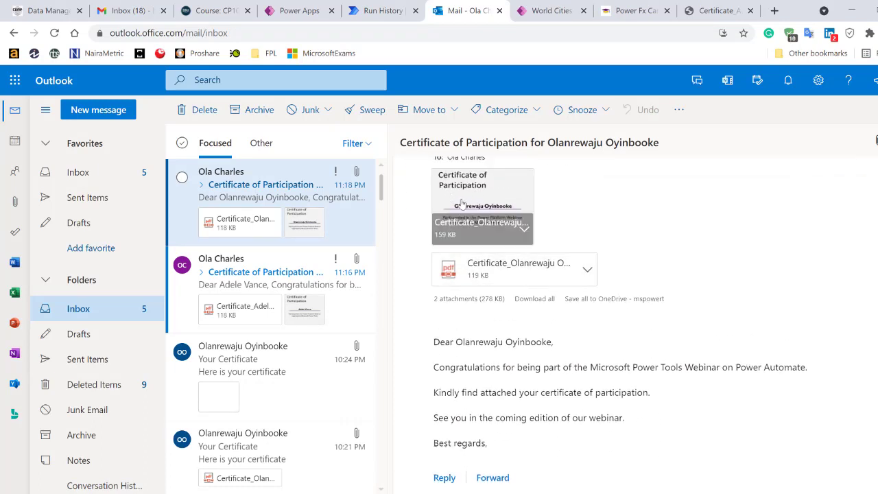
scroll(462, 203, "up", 1)
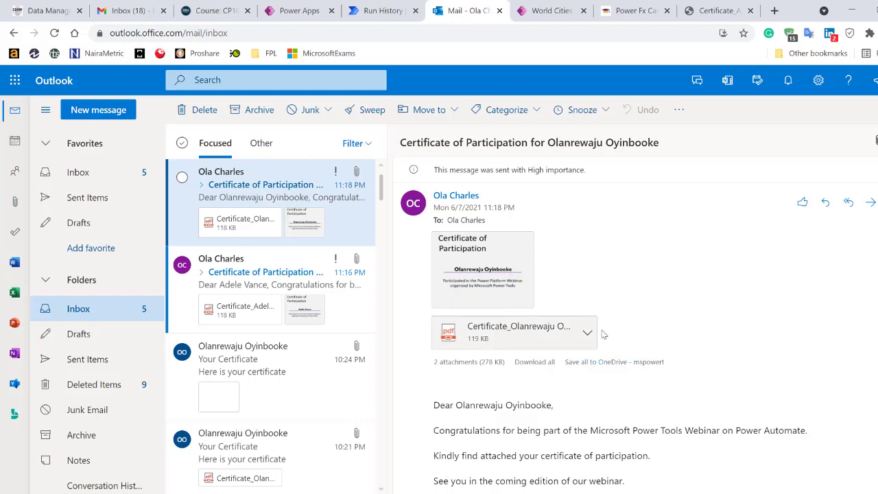
left_click(511, 332)
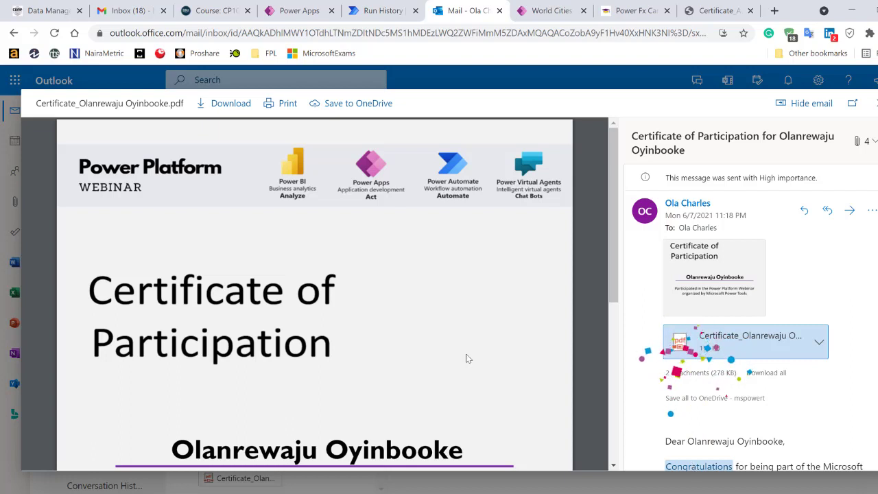
scroll(309, 247, "down", 4)
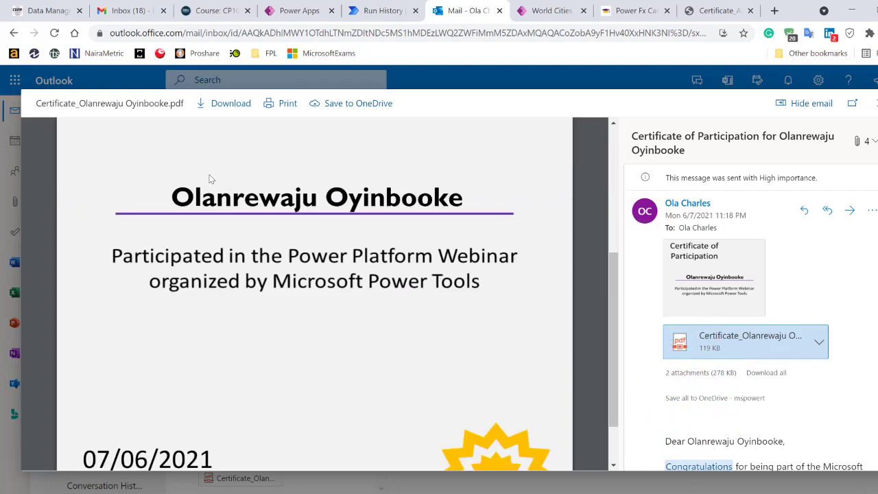
scroll(391, 243, "down", 1)
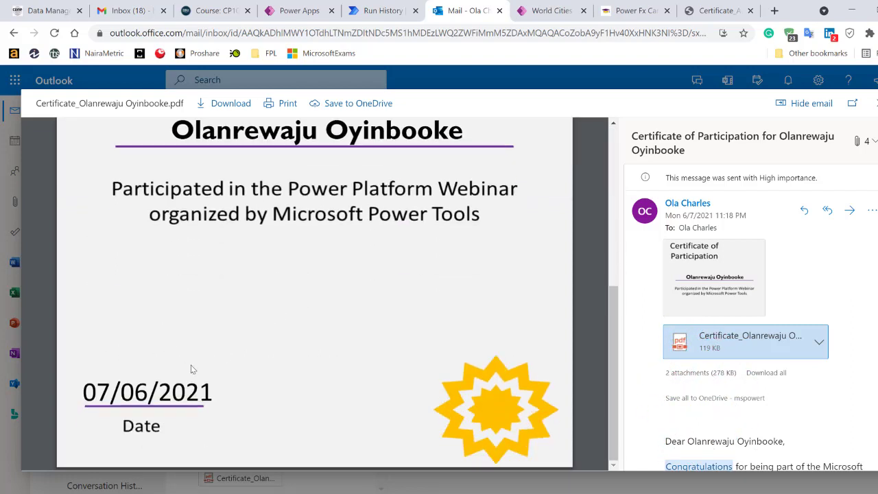
left_click(729, 256)
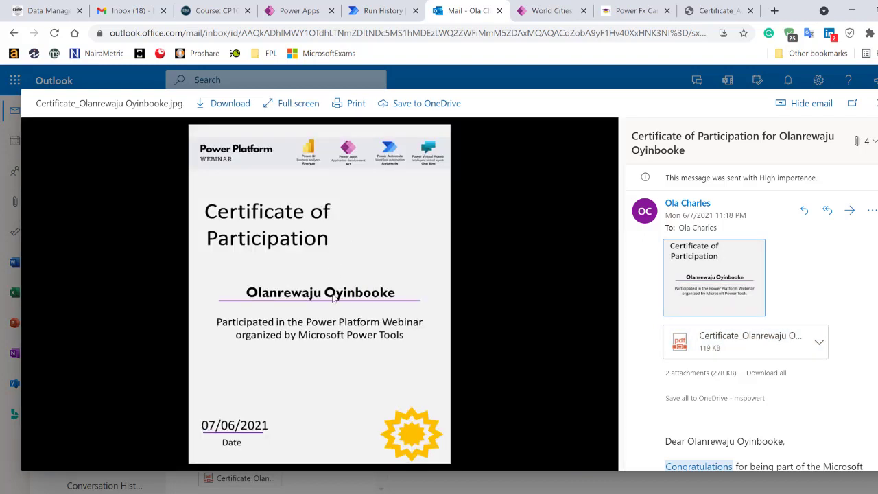
left_click(875, 104)
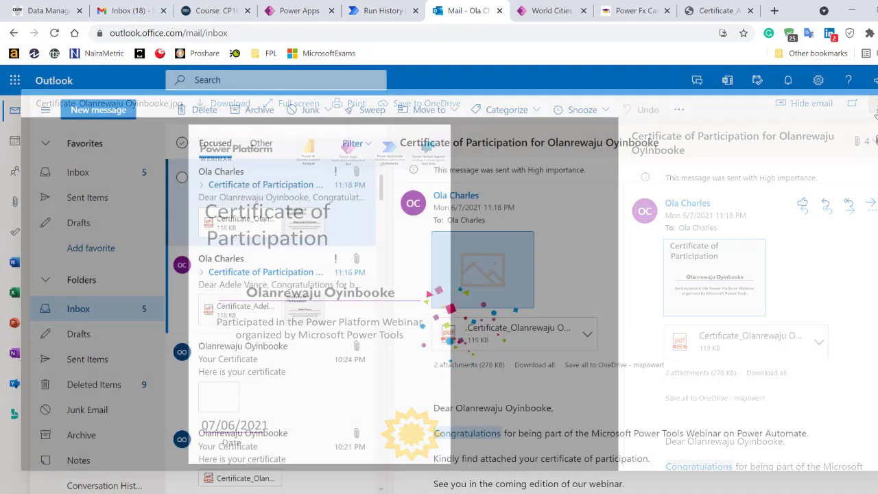